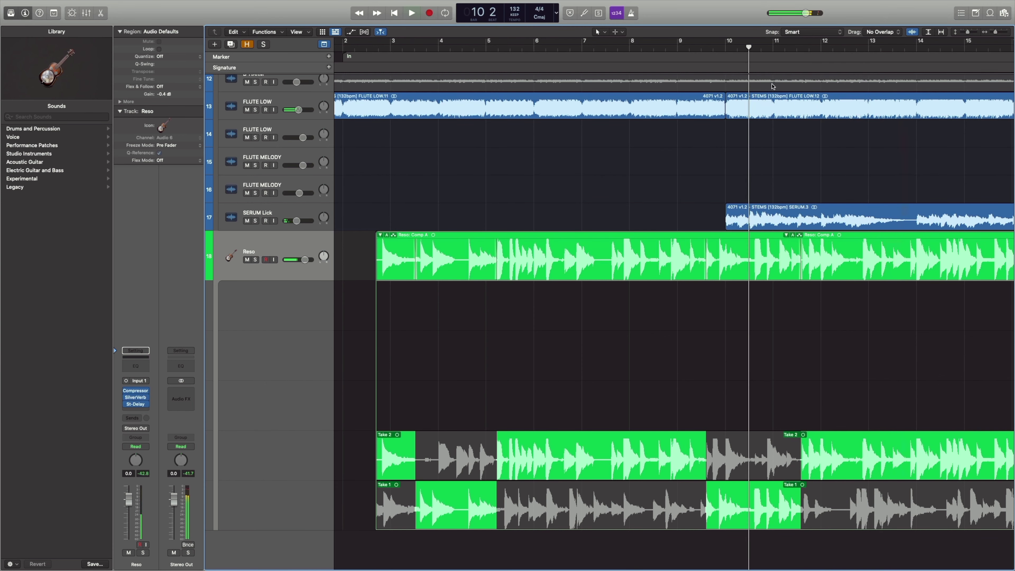
Play the arrangement from about bar 10 and inspect the Compressor settings on the Reso track
key(space)
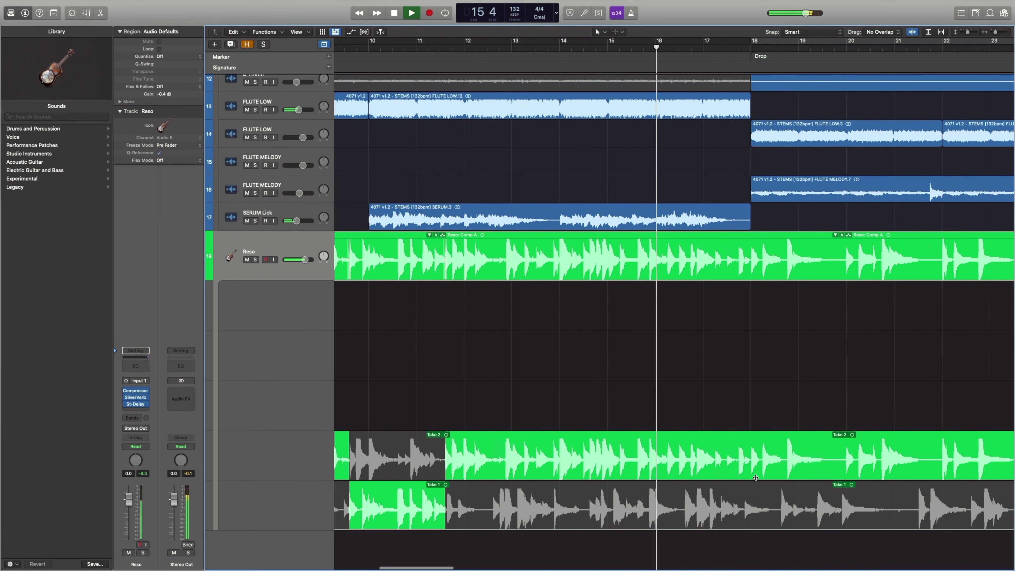
click(269, 250)
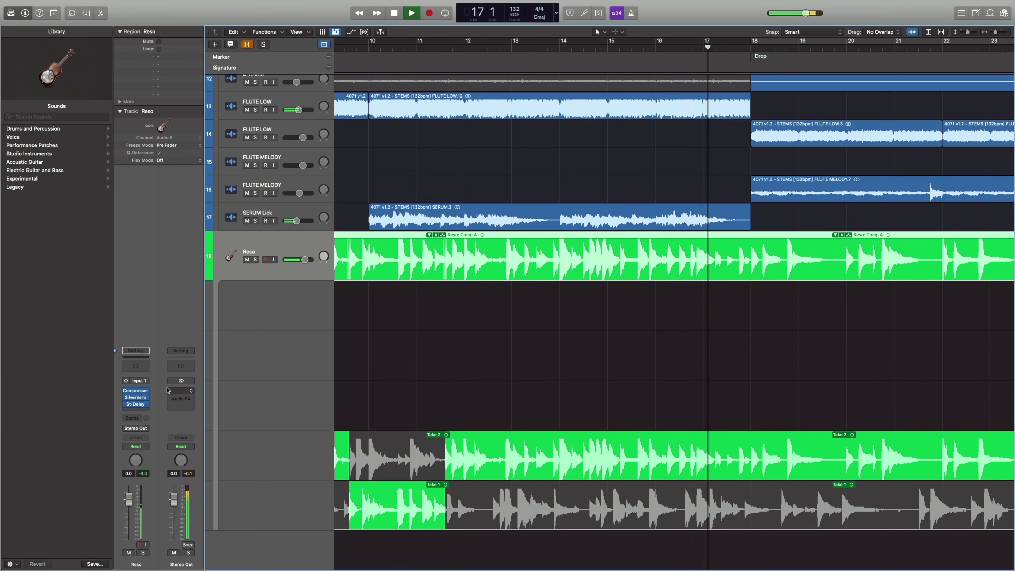
click(136, 391)
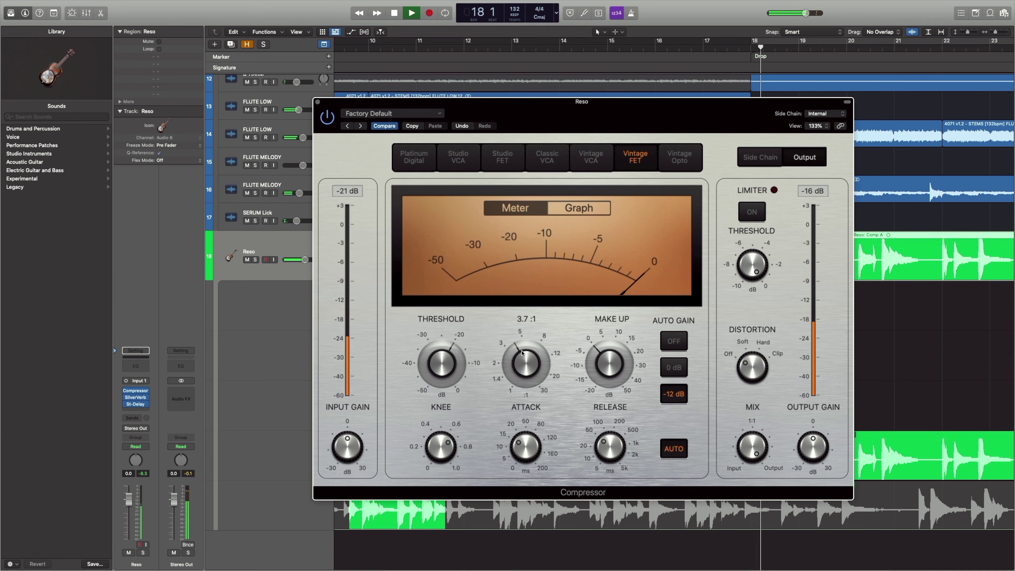
click(318, 102)
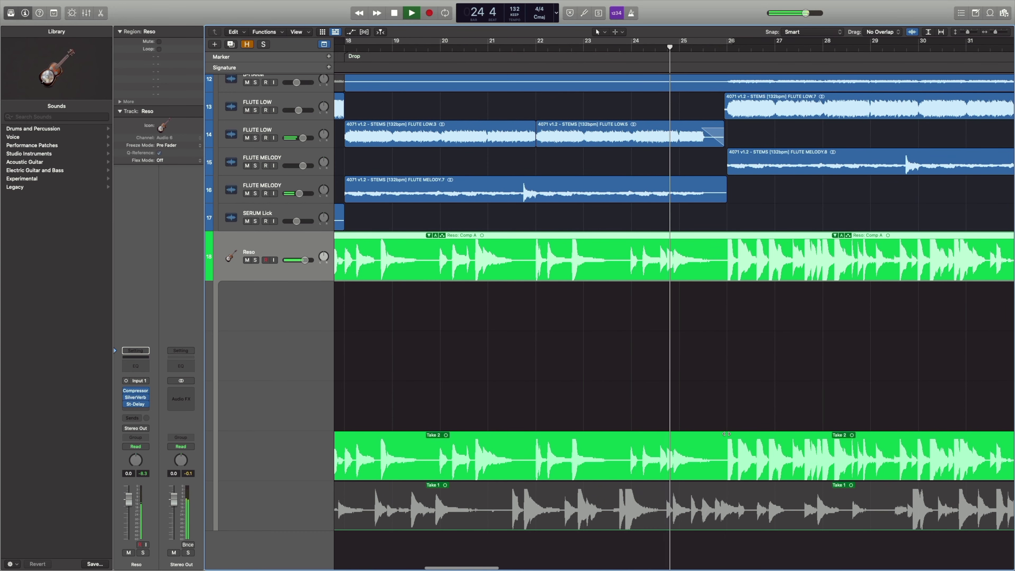
Use Take 1 in the Reso comp from bar 26 to about bar 28, adjusting both edges of the section
scroll(734, 411, right, 5)
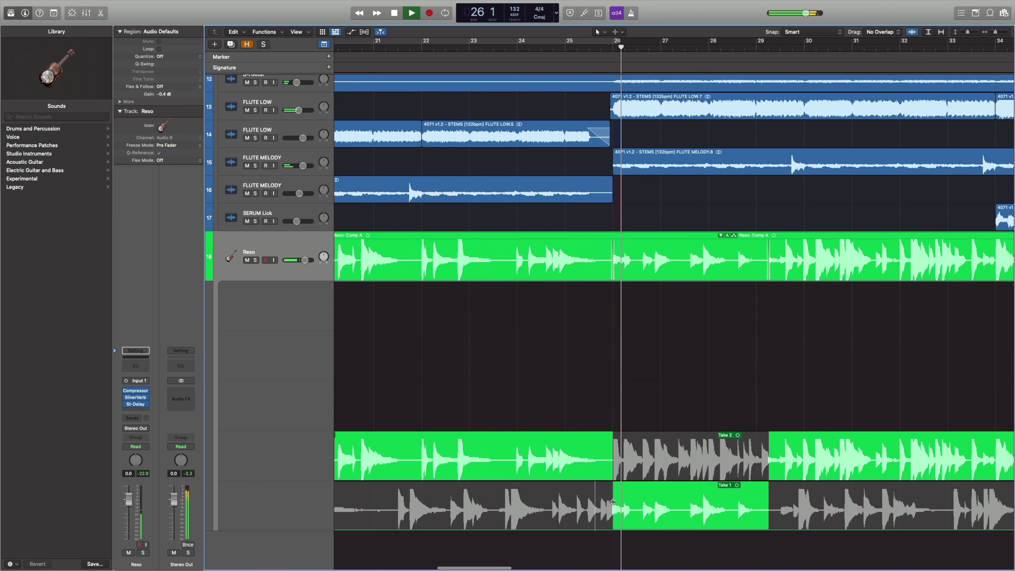
drag(613, 502, 612, 500)
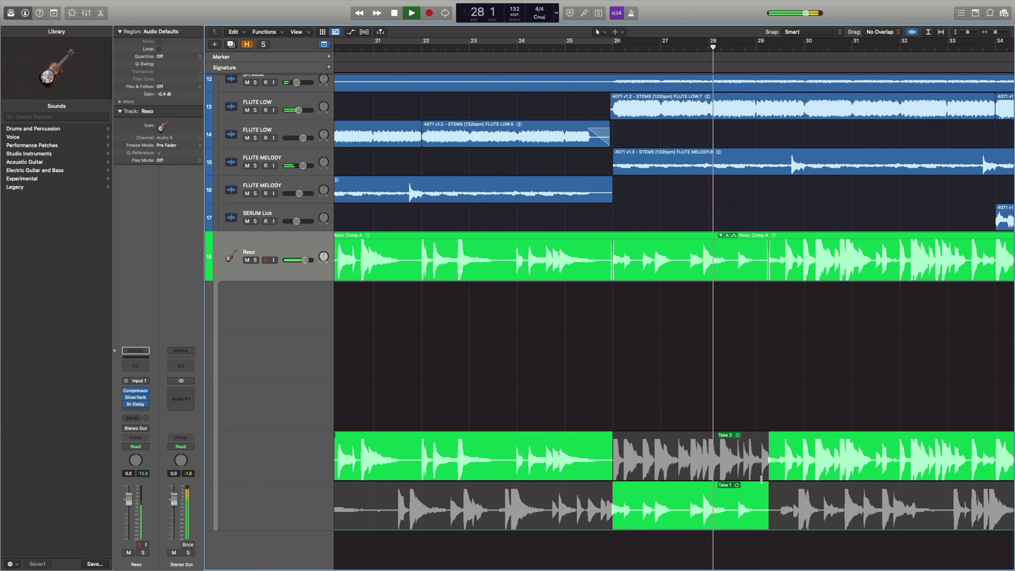
drag(496, 499, 468, 515)
drag(469, 470, 459, 468)
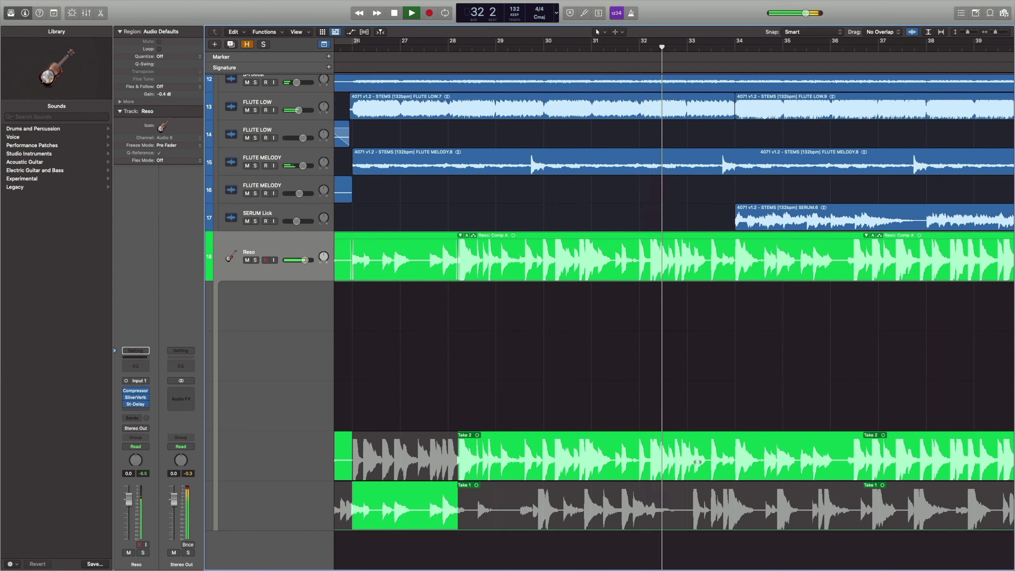
Switch the Reso comp to Take 1 from about bar 33 to just past bar 35, fine-tuning both edges
key(space)
drag(685, 504, 789, 508)
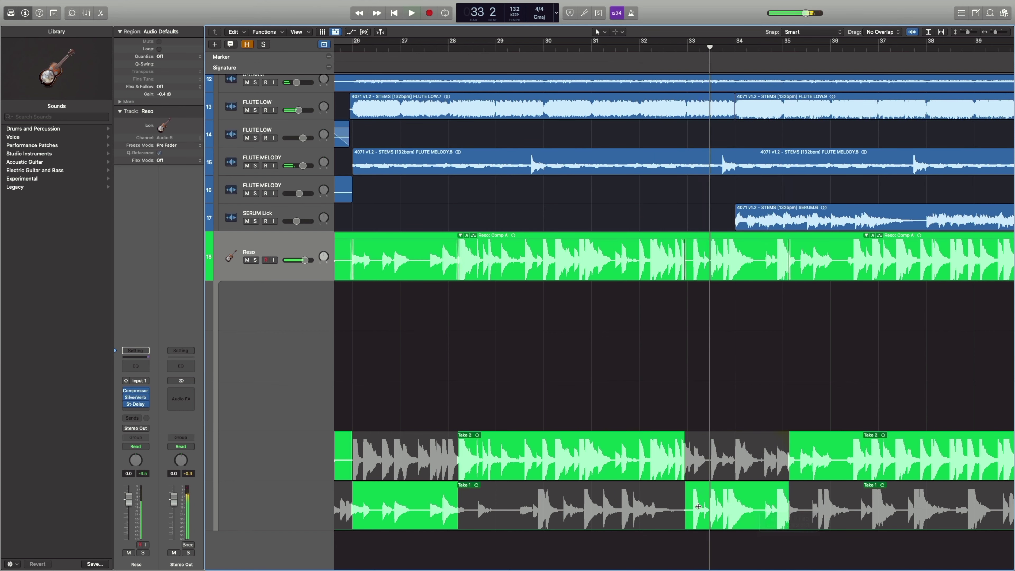
key(space)
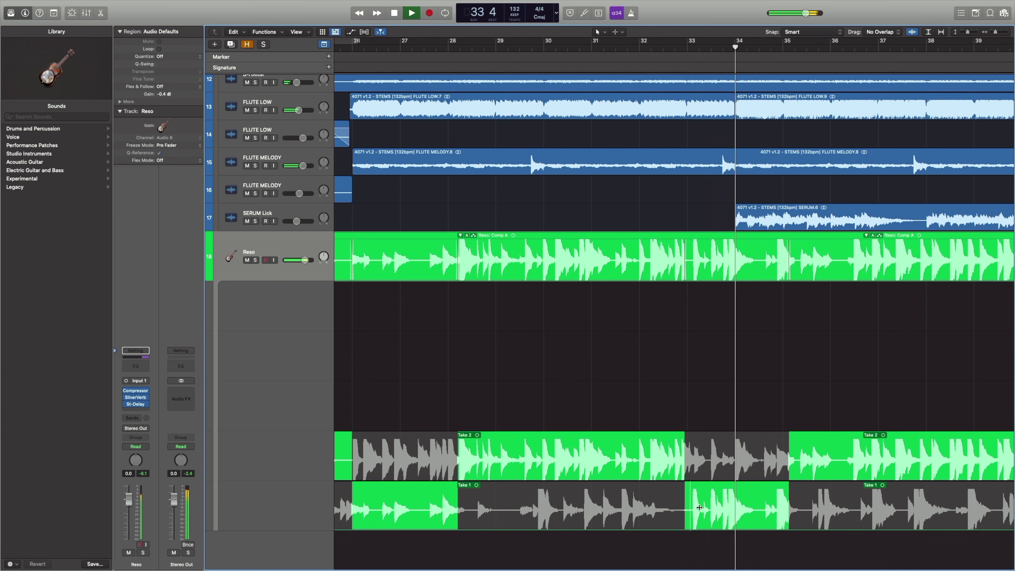
drag(685, 505, 688, 506)
mouse_move(785, 502)
mouse_down()
mouse_move(804, 500)
mouse_move(796, 501)
mouse_up()
Switch the Reso comp to Take 1 from about bar 38.5 to bar 41.5, undoing the accidental cut and adjusting both edges
scroll(773, 487, right, 5)
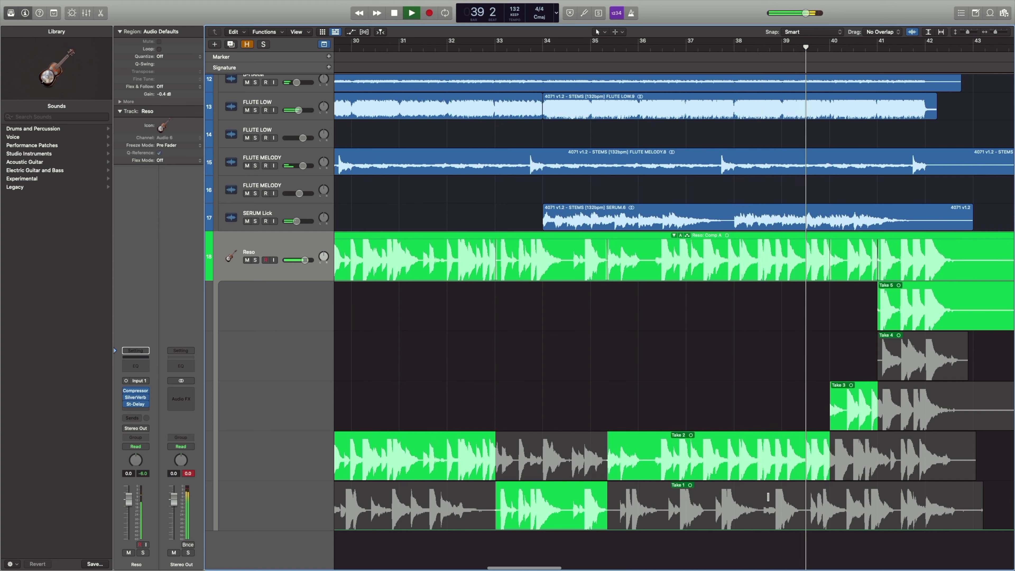
drag(769, 497, 888, 501)
shift+click(766, 534)
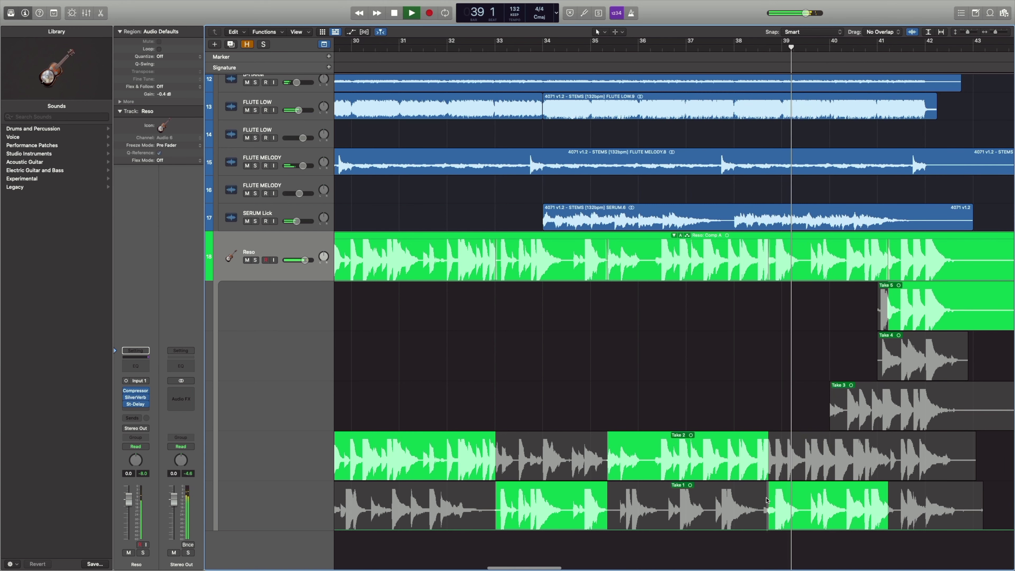
click(768, 500)
key(super+z)
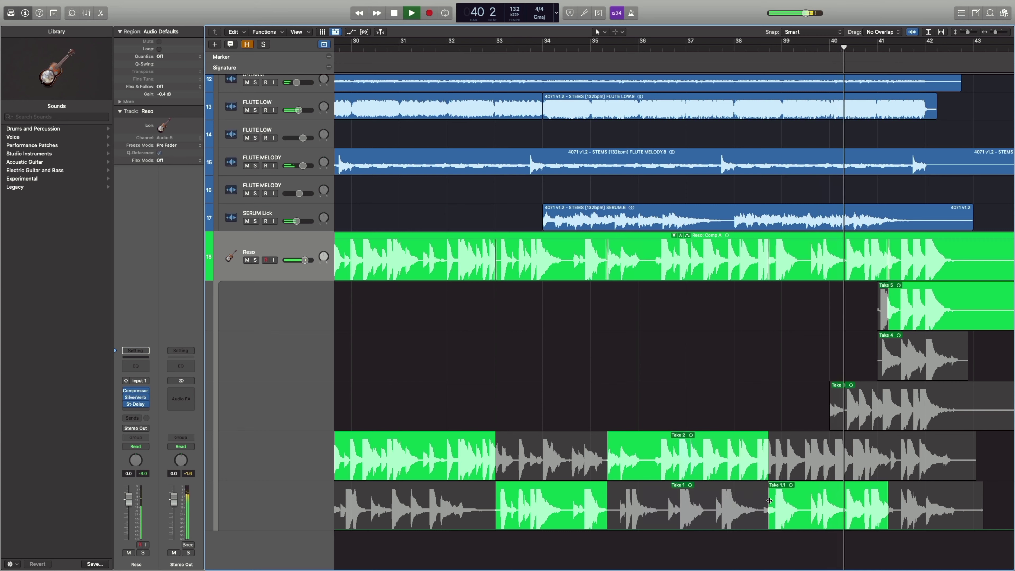
drag(767, 500, 763, 500)
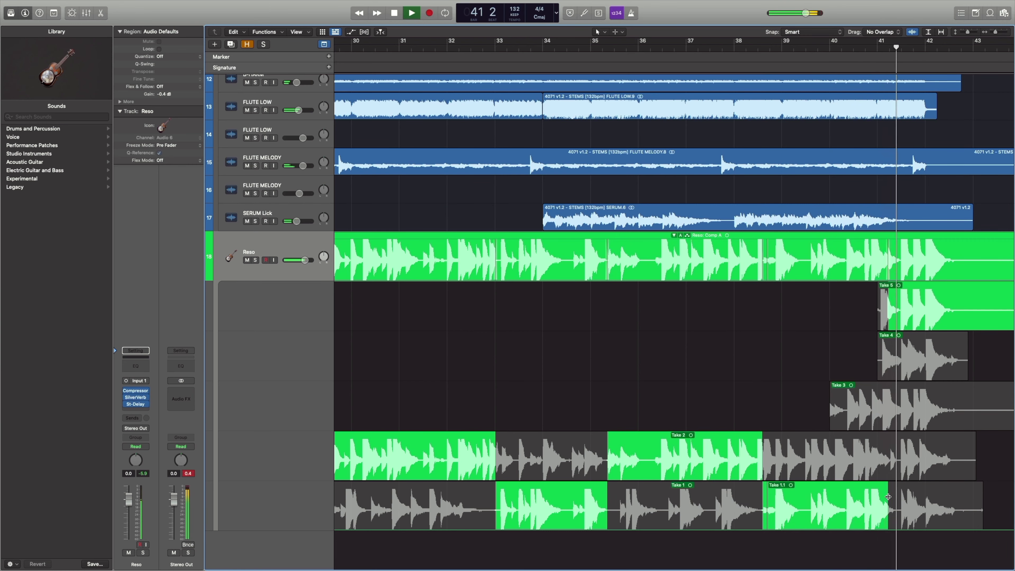
drag(888, 505, 901, 506)
scroll(915, 436, right, 4)
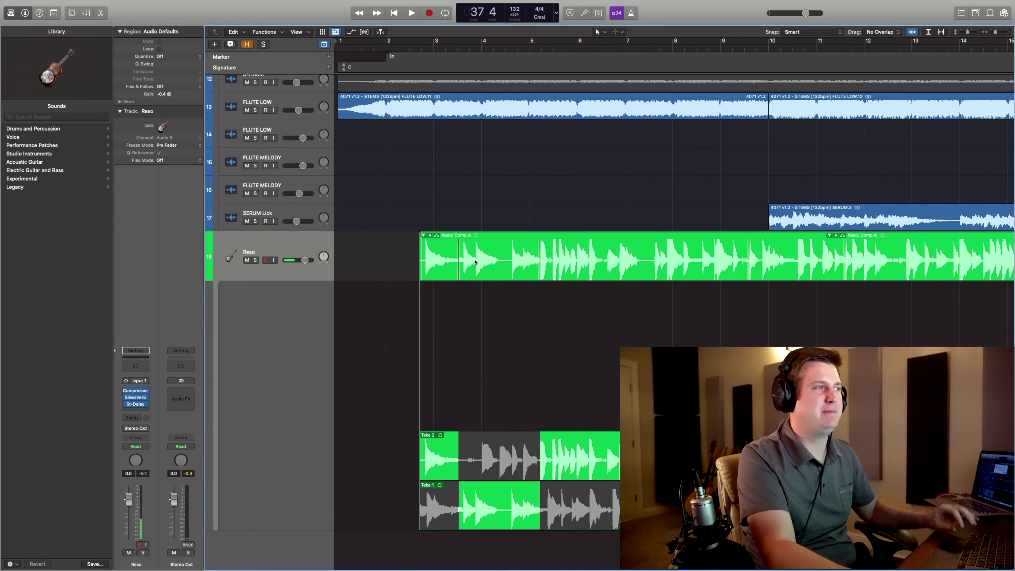
Play the song from the start and collapse the Reso take folder
key(space)
click(424, 236)
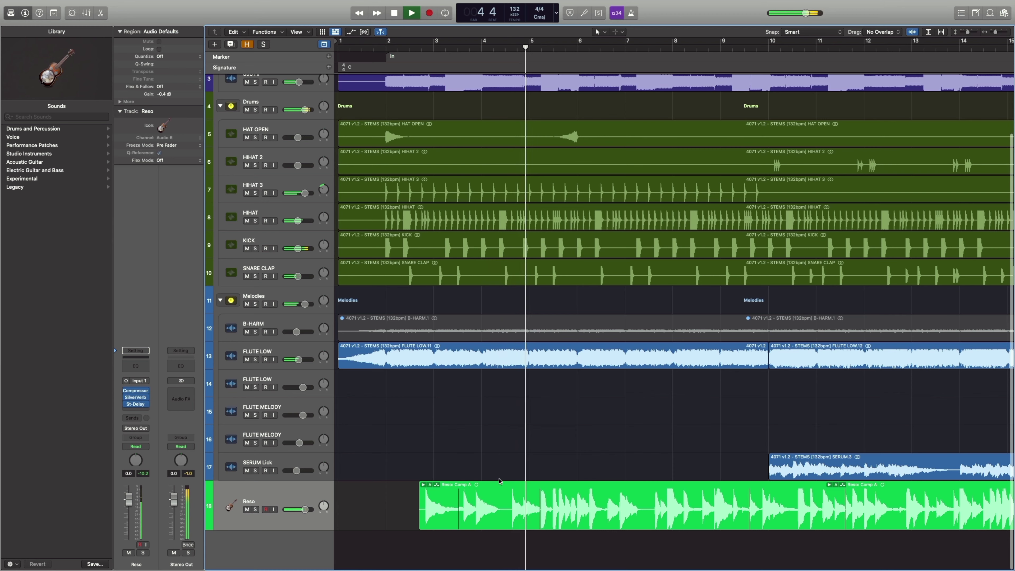
Check the Reso track's Compressor settings while the intro plays
click(558, 502)
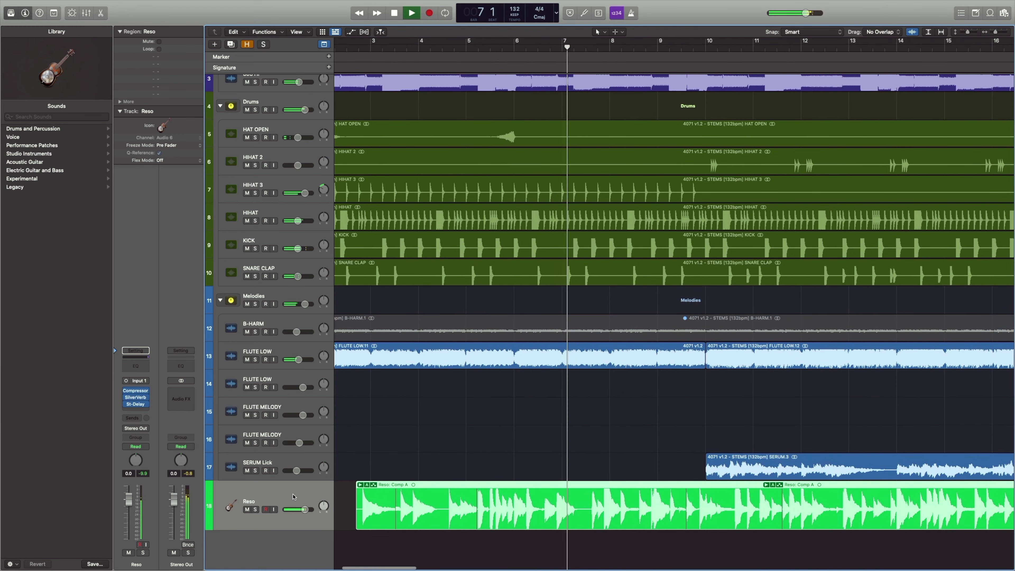
click(140, 391)
click(219, 345)
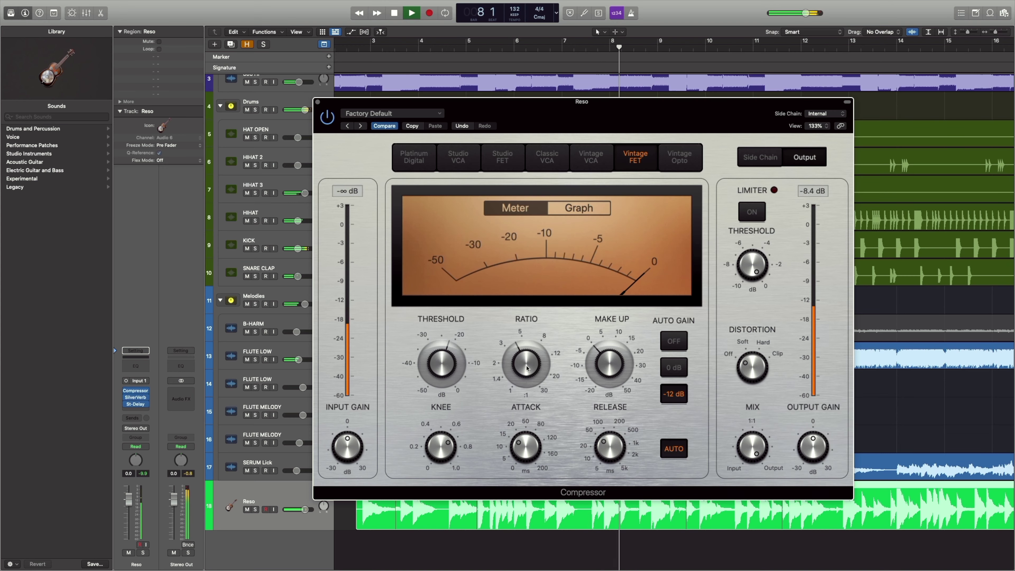
click(317, 102)
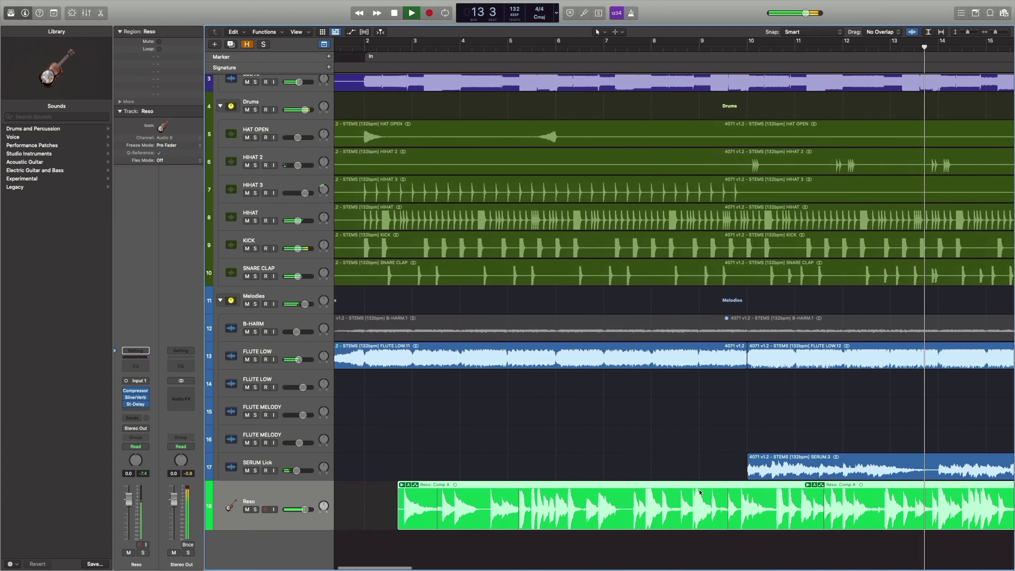
Create a new track with the Reso track's duplicate settings and copy the Reso comp region onto it
scroll(700, 493, left, 2)
key(super+Left)
key(super+Left)
key(super+Left)
key(super+Left)
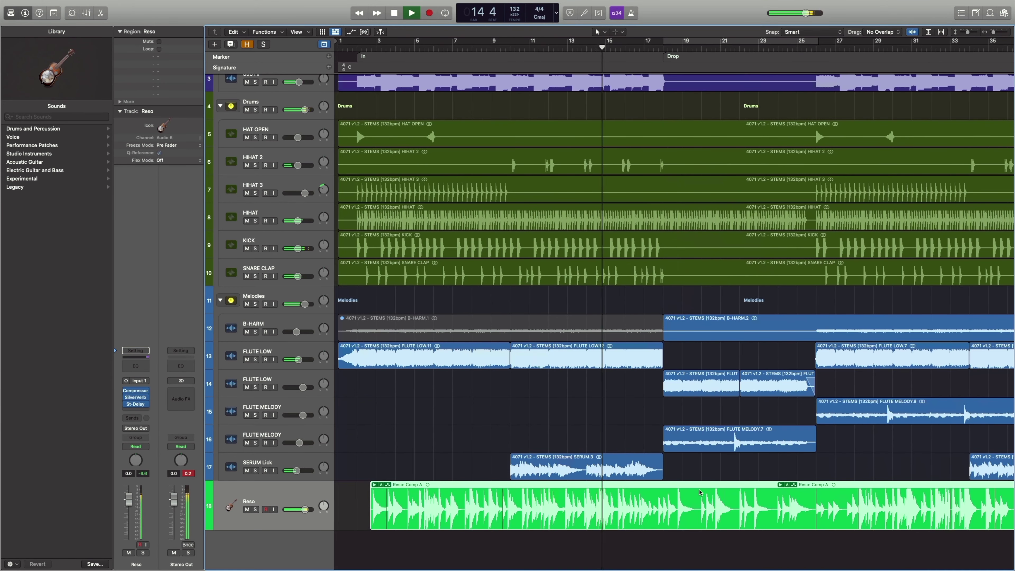
scroll(598, 465, down, 4)
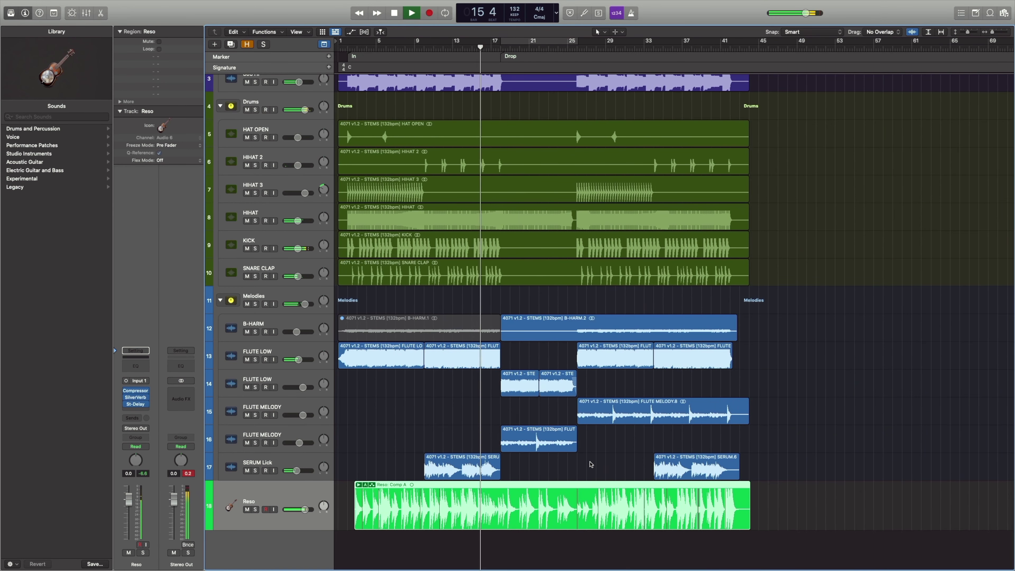
right_click(295, 496)
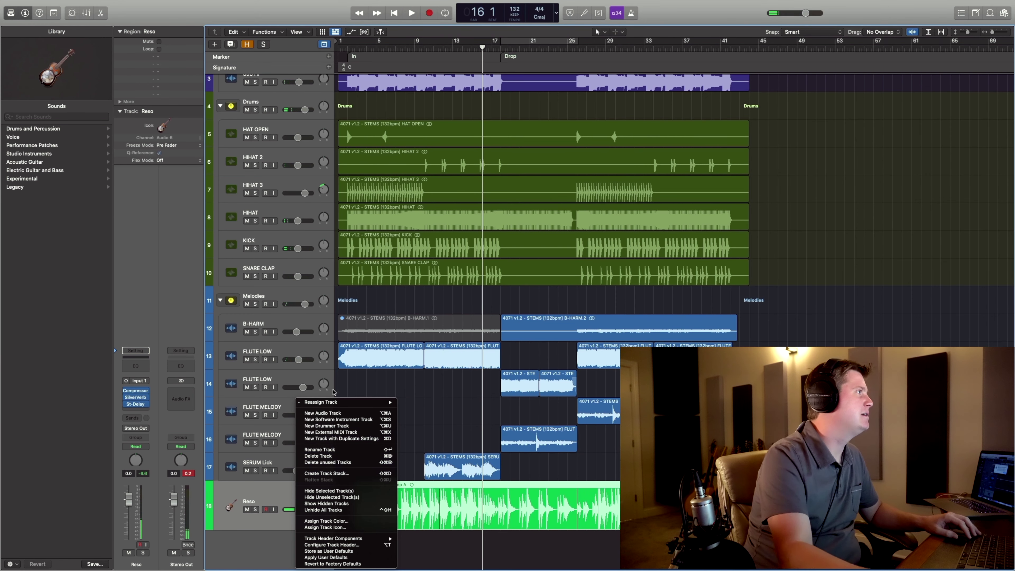
click(230, 45)
click(231, 45)
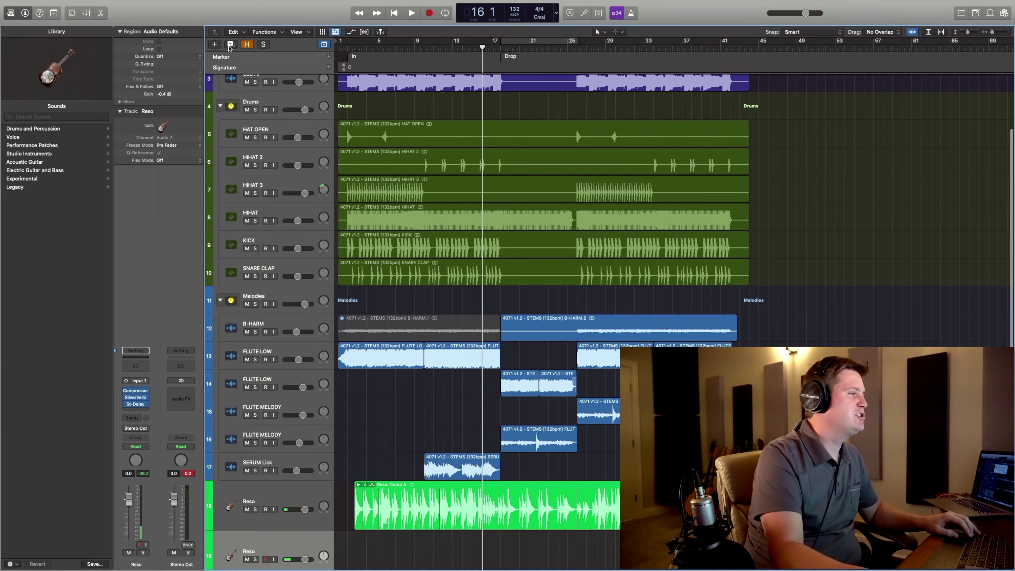
scroll(469, 400, down, 3)
drag(465, 467, 465, 516)
Mute the duplicate Reso track and hide it as a backup
click(246, 509)
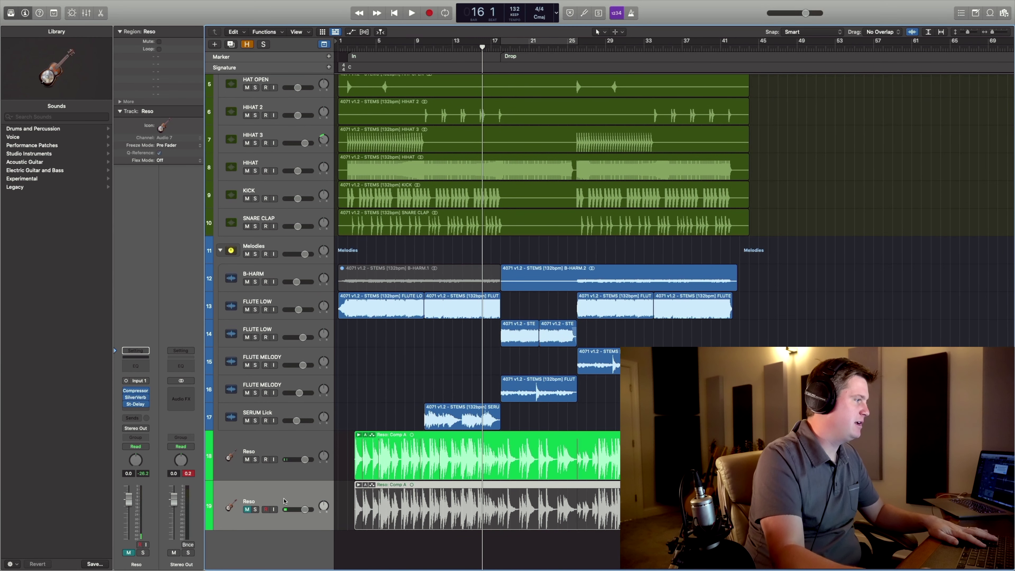
key(h)
key(h)
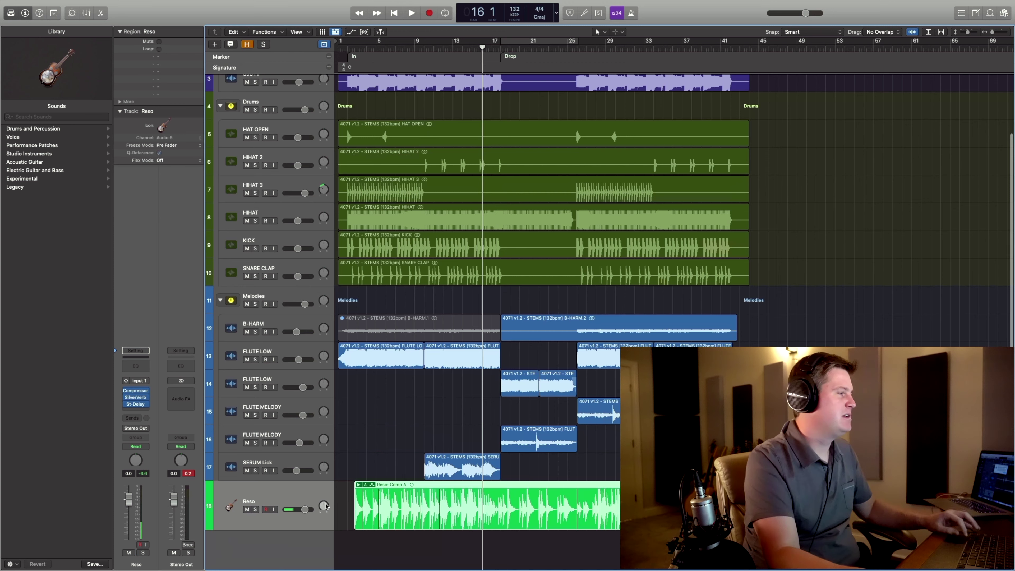
Flatten and merge Comp A on the visible Reso track into a single region
click(382, 488)
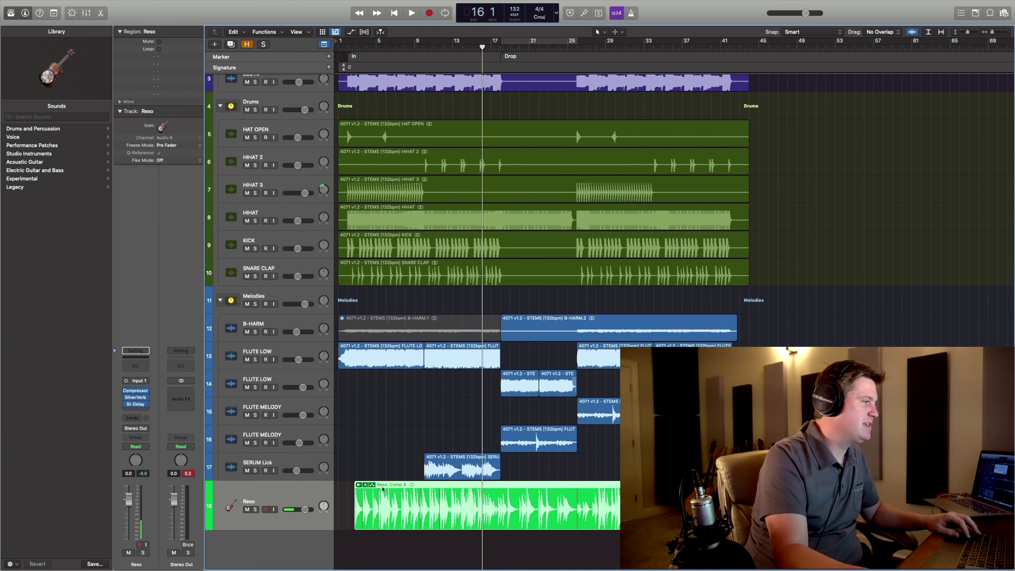
right_click(367, 488)
click(367, 485)
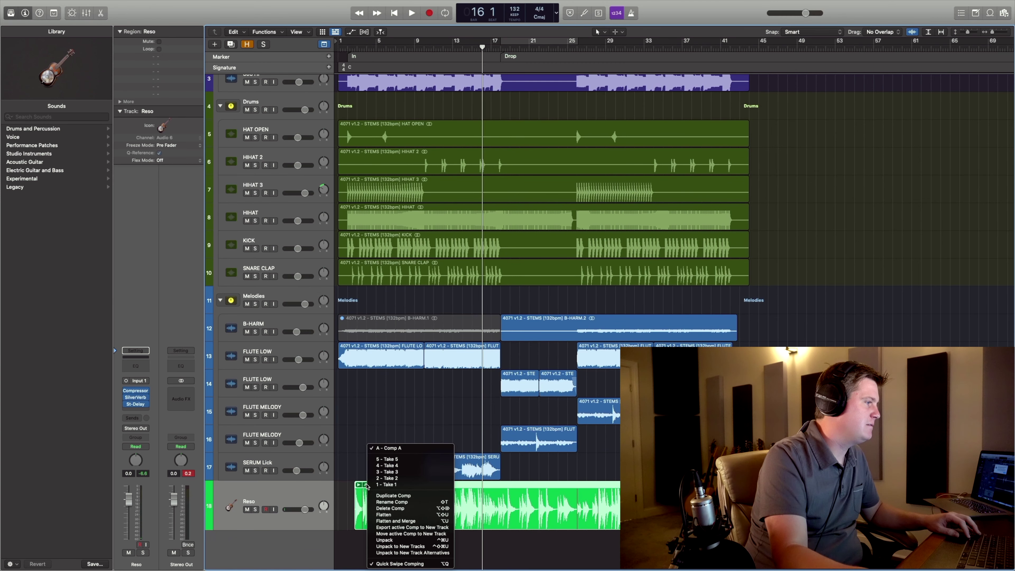
click(395, 521)
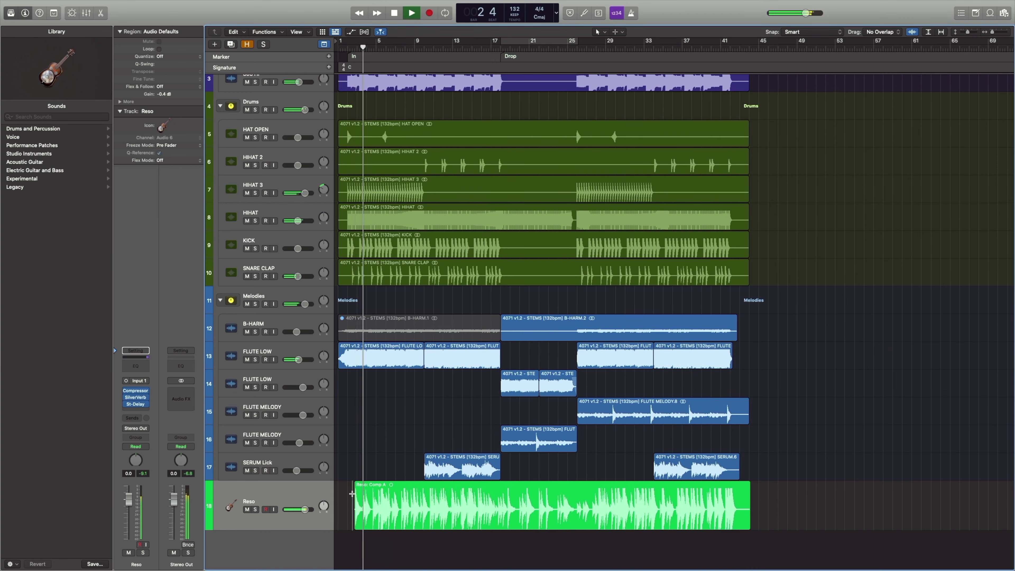
Split off the opening phrase of the merged Reso region, up to about bar 4.5, and mute it
key(super+Right)
key(super+Right)
key(super+Right)
key(super+Right)
key(super+Right)
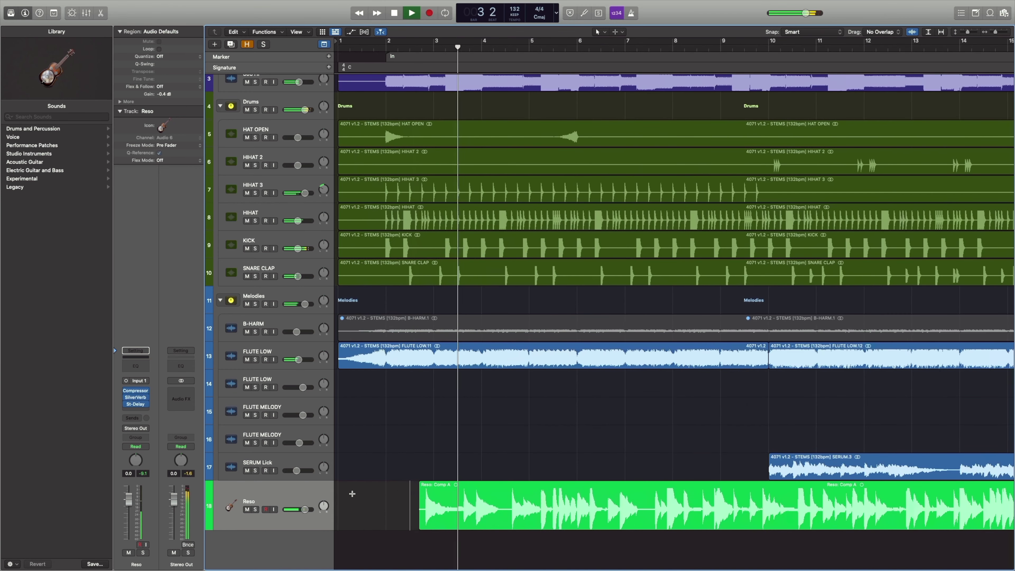
scroll(451, 498, right, 2)
scroll(451, 498, left, 2)
drag(417, 488, 505, 496)
click(491, 499)
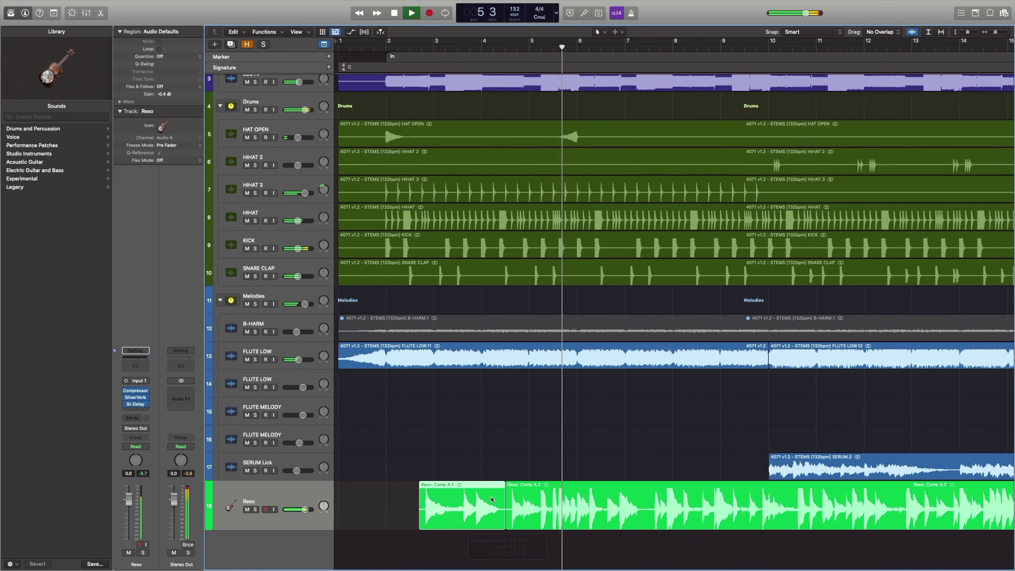
right_click(488, 500)
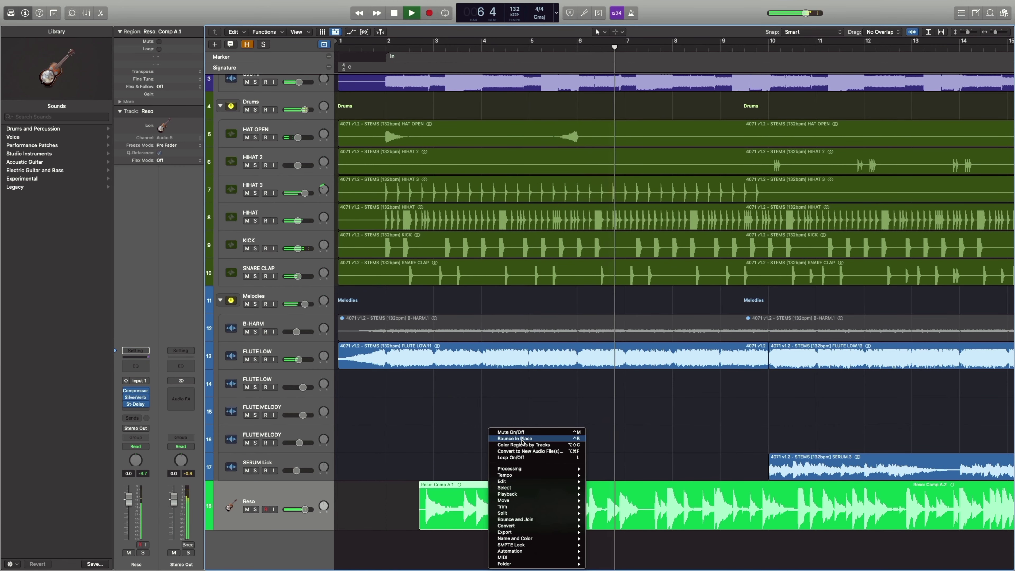
click(511, 433)
Split out the Reso section from about bar 7.3 to just before bar 10 and mute it
scroll(648, 484, right, 2)
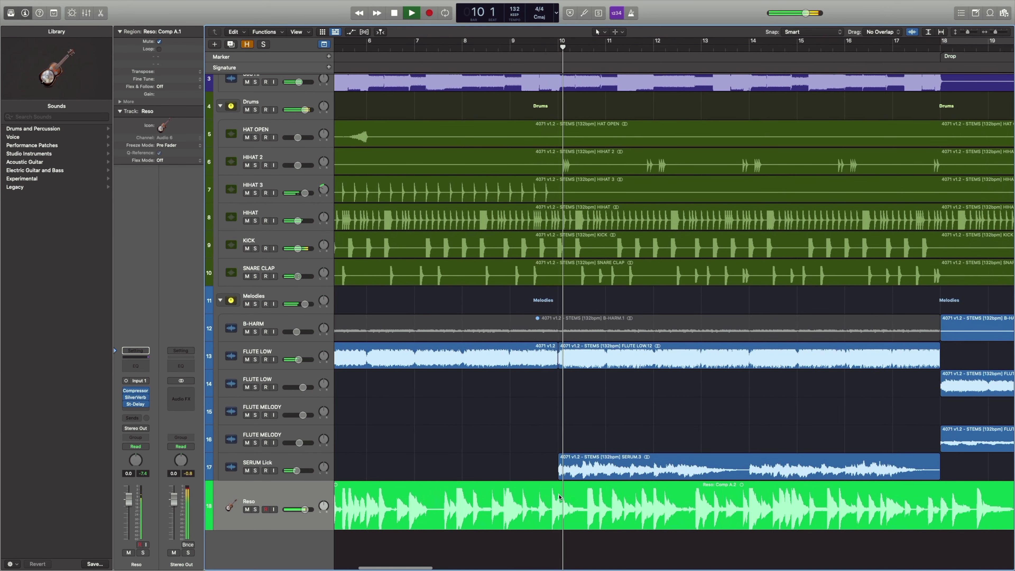
drag(553, 501, 431, 504)
click(475, 502)
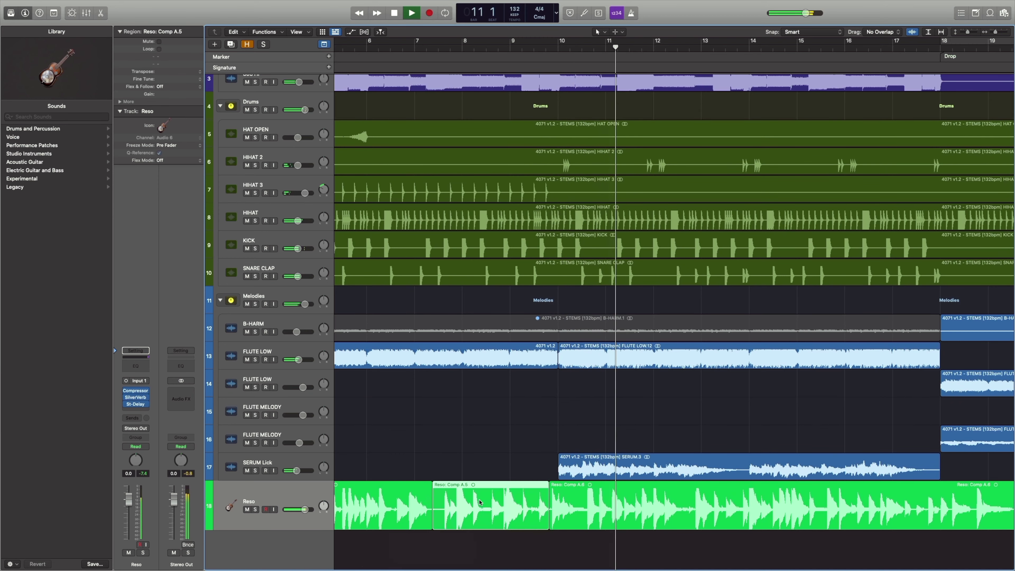
right_click(481, 500)
click(505, 432)
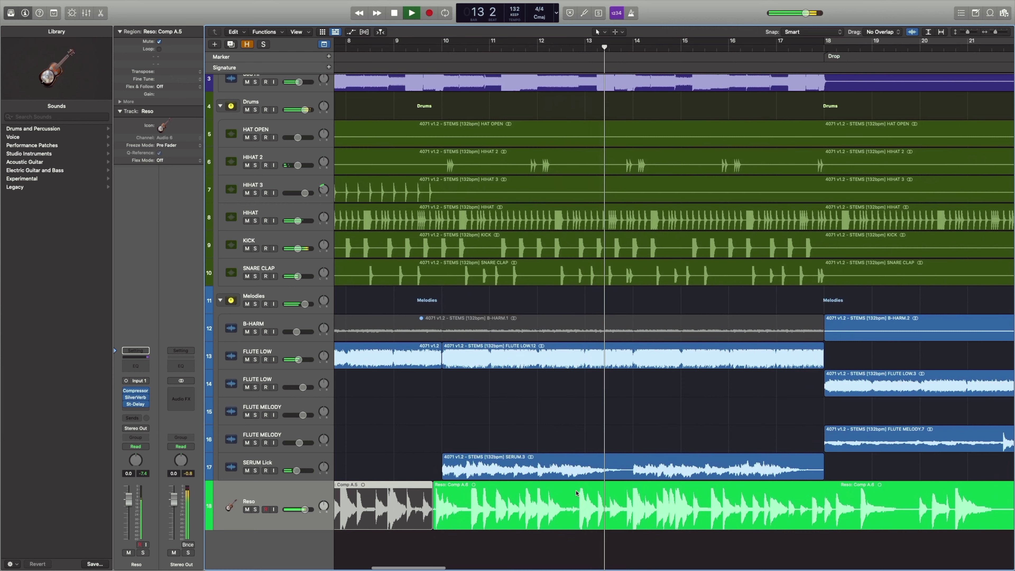
Split out the Reso section from just before bar 13 to about bar 14.4 and mute it
drag(579, 489, 656, 485)
click(618, 498)
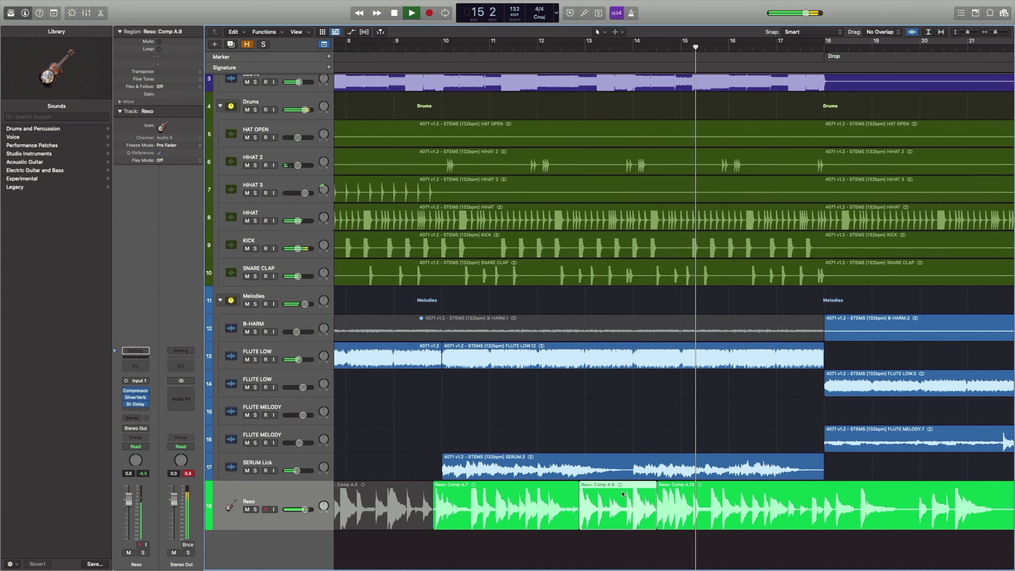
right_click(638, 499)
click(662, 432)
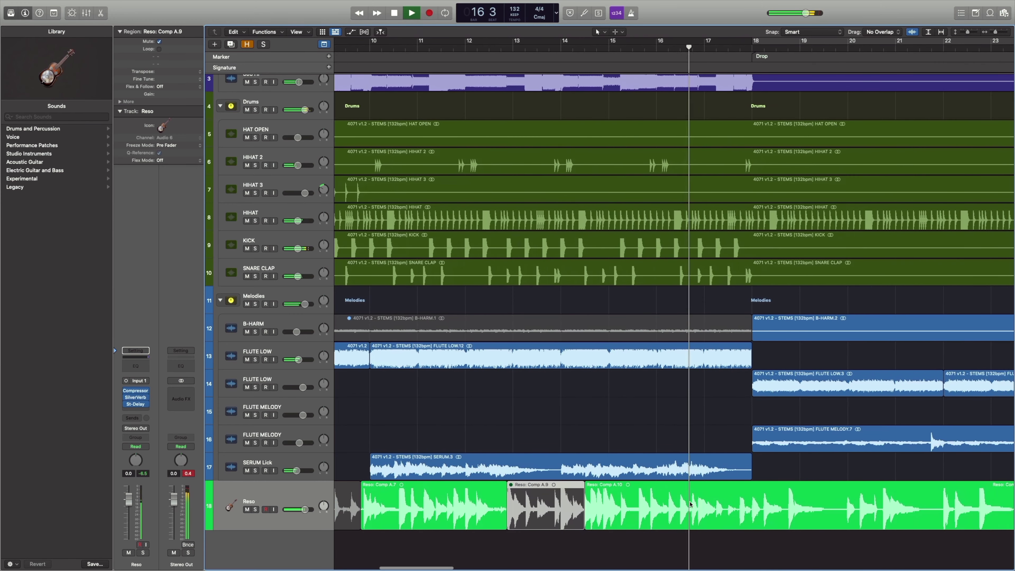
Split out the Reso section from about bar 14.4 to about bar 17.7 and mute it
click(785, 497)
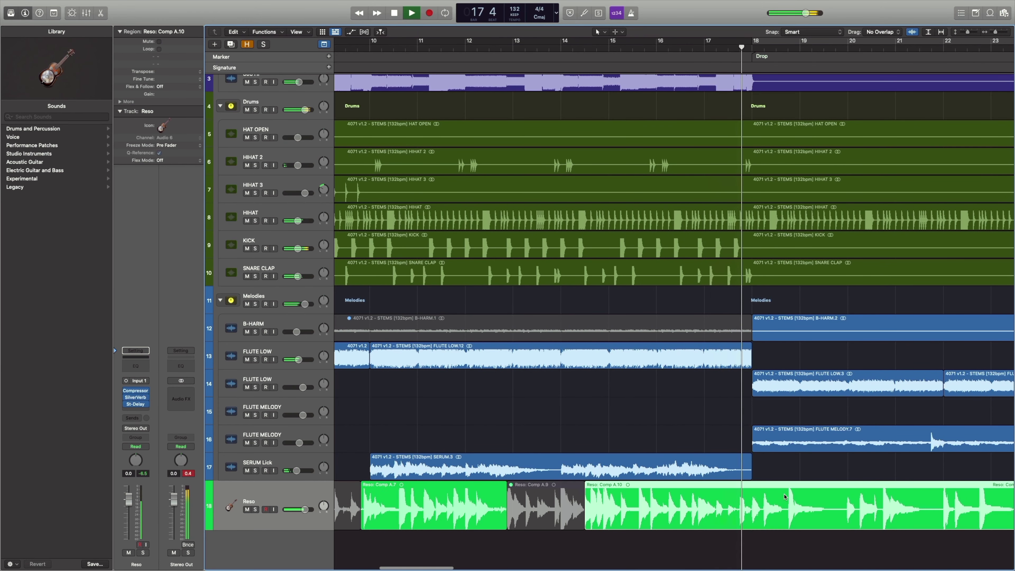
click(737, 498)
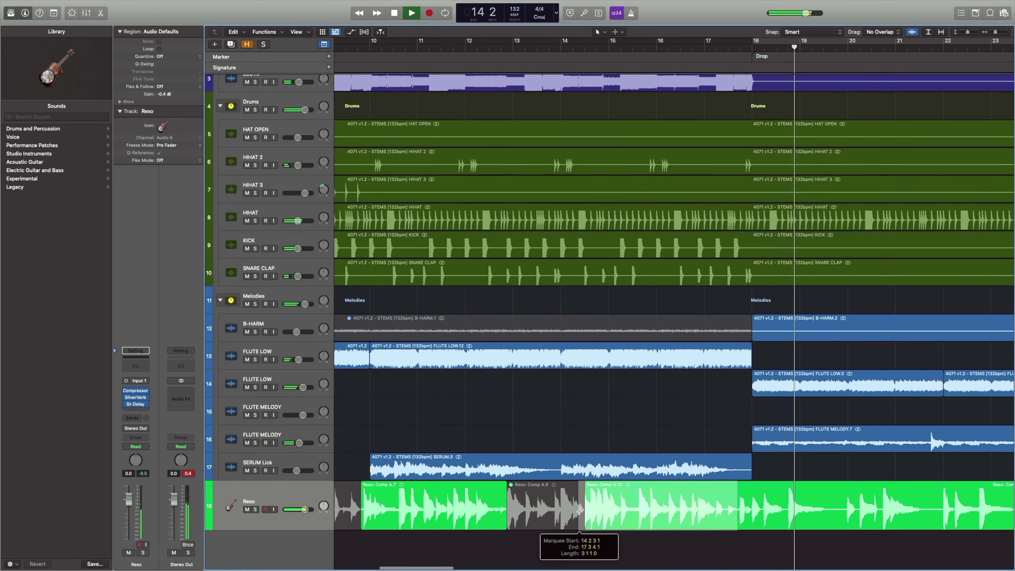
double_click(611, 506)
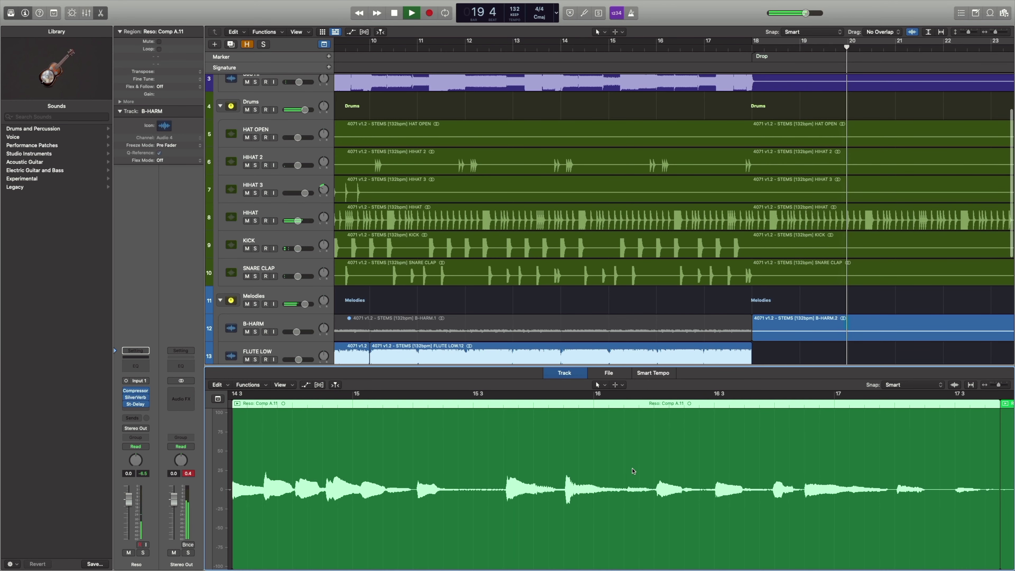
key(e)
right_click(656, 505)
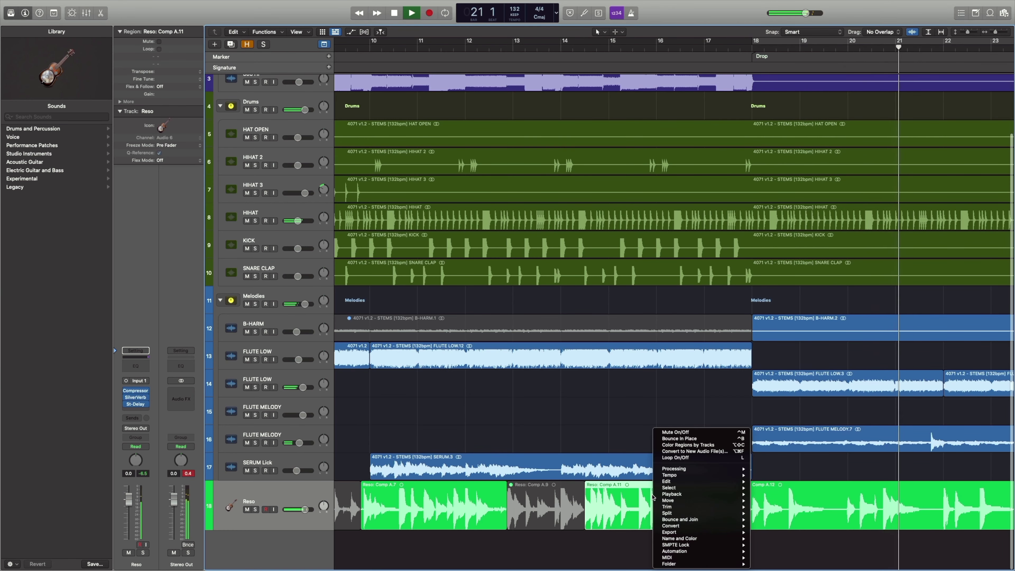
click(675, 432)
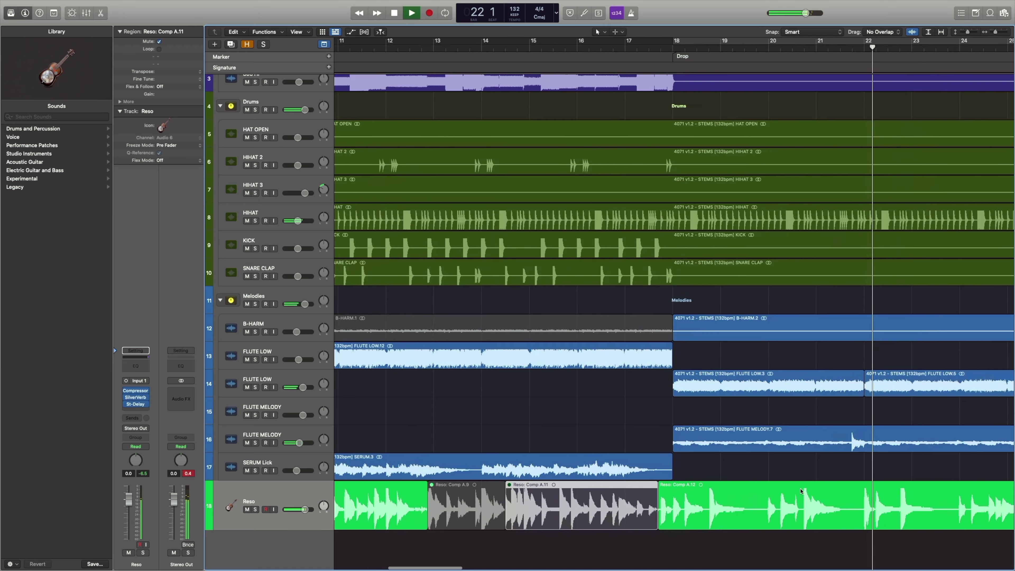
Delete the Reso phrase from bar 22 to about bar 22.6
drag(806, 487, 837, 498)
click(823, 499)
key(Delete)
Play from just before bar 18 and copy the Reso phrase at bar 18 into the gap at bar 22
super+click(611, 491)
key(space)
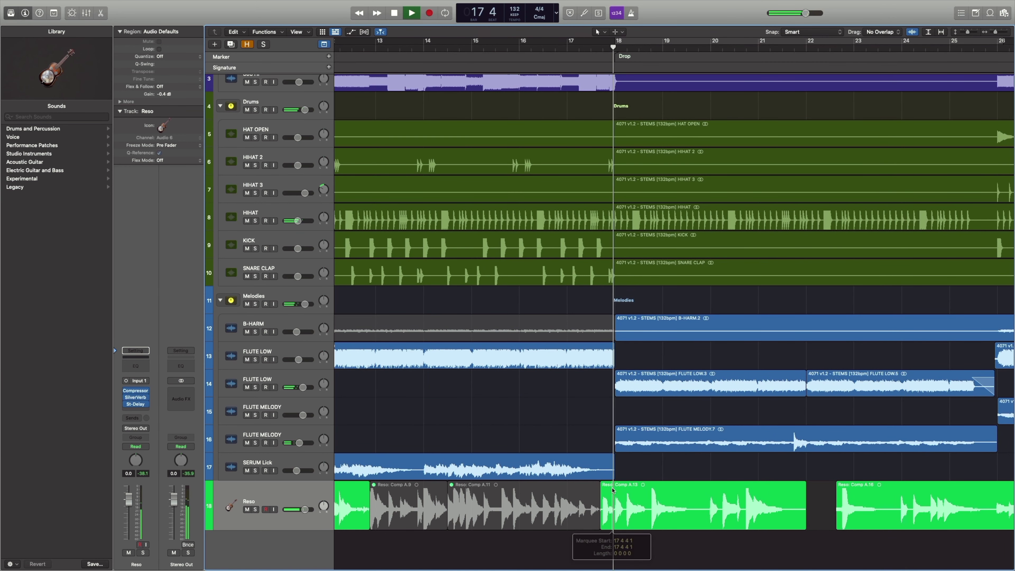
drag(614, 491, 828, 490)
click(828, 463)
Delete the Reso section from bar 24 to about bar 24.6
scroll(861, 491, right, 4)
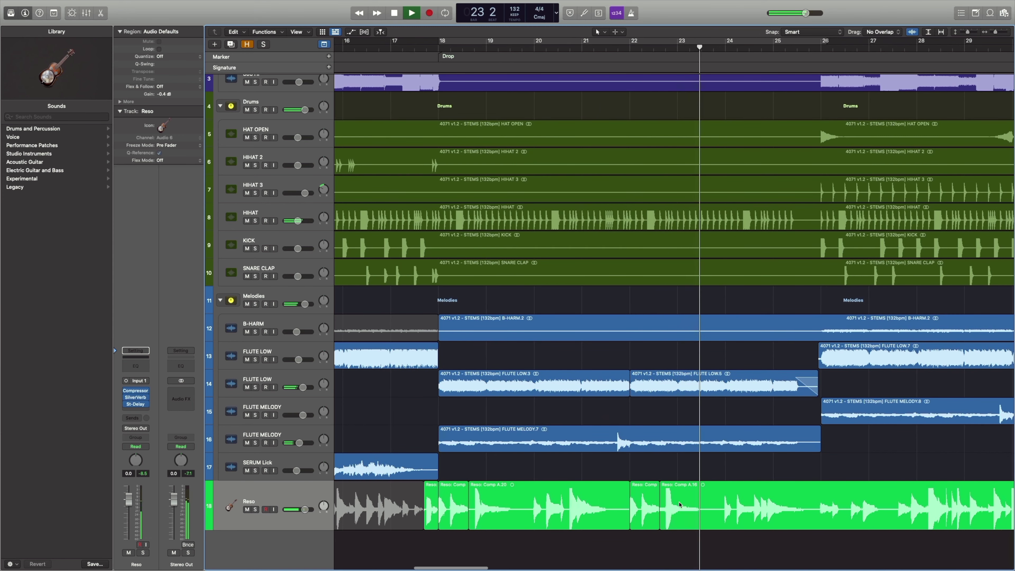
drag(598, 494, 629, 496)
click(620, 495)
key(Delete)
Delete the Reso material from bar 26 to just past bar 28
drag(627, 492, 703, 484)
key(Delete)
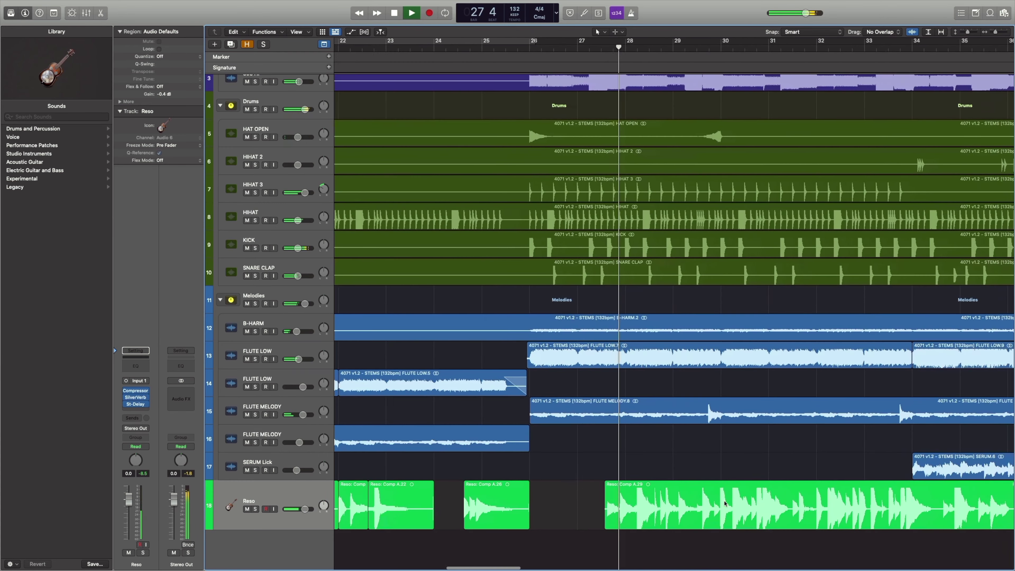
drag(503, 495, 534, 495)
click(527, 494)
key(Delete)
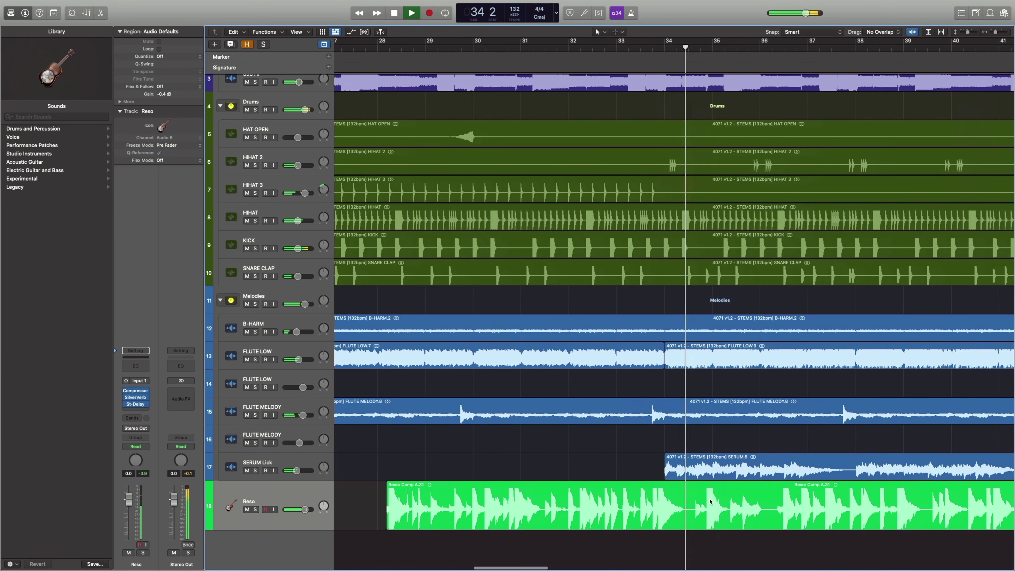
Split out the short Reso section from about bar 34.5 to about bar 35.2 and mute it
drag(672, 501, 705, 497)
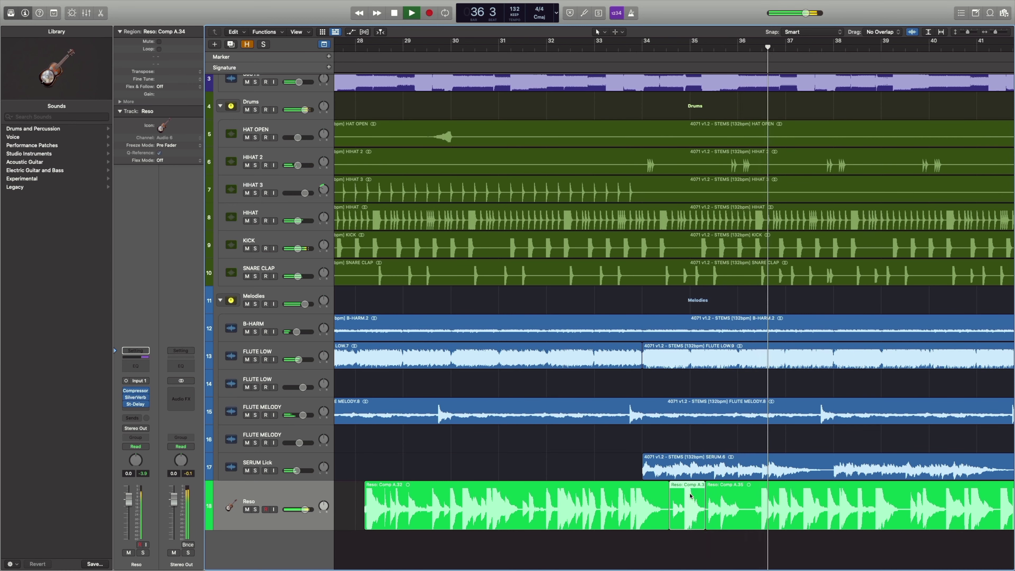
right_click(693, 498)
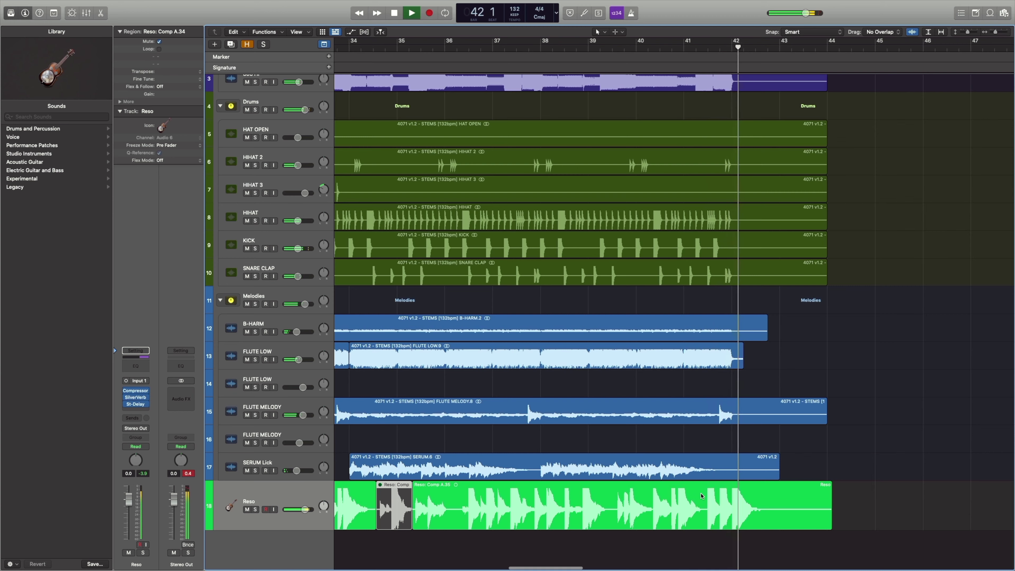
Trim the end of the last Reso region to about bar 42.7 and choose the Fade tool for its fade-out
drag(828, 507, 792, 507)
drag(792, 506, 769, 507)
click(618, 32)
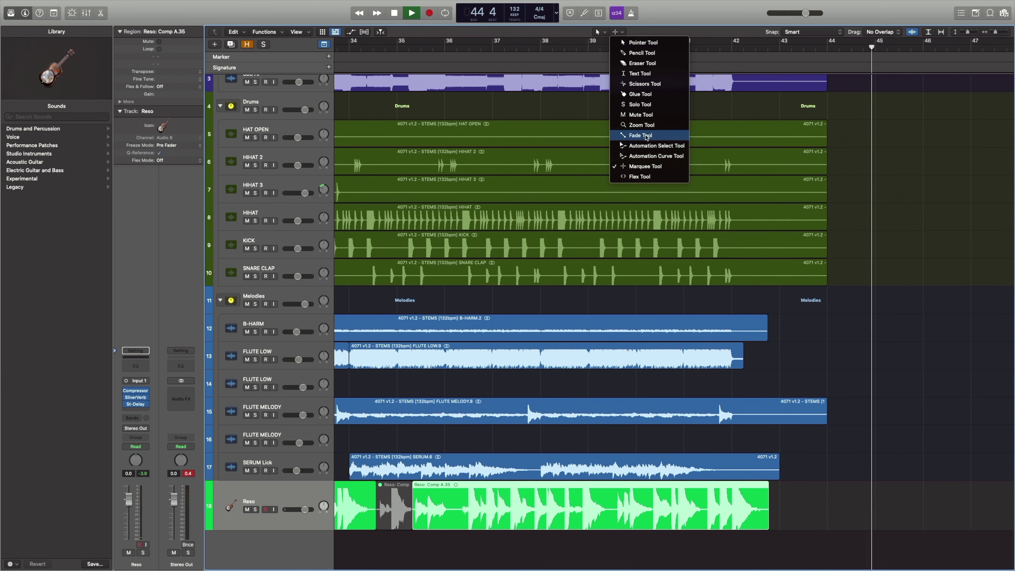
click(642, 136)
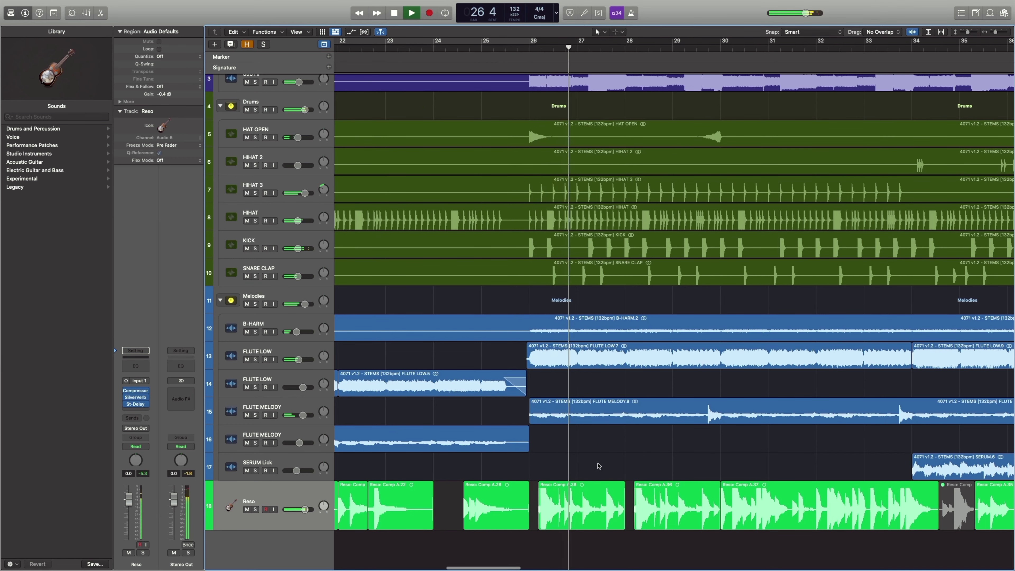
Extend the Reso region that starts just after bar 26 to bar 30, and delete the Reso section from bar 32 to about bar 33
drag(625, 516, 719, 515)
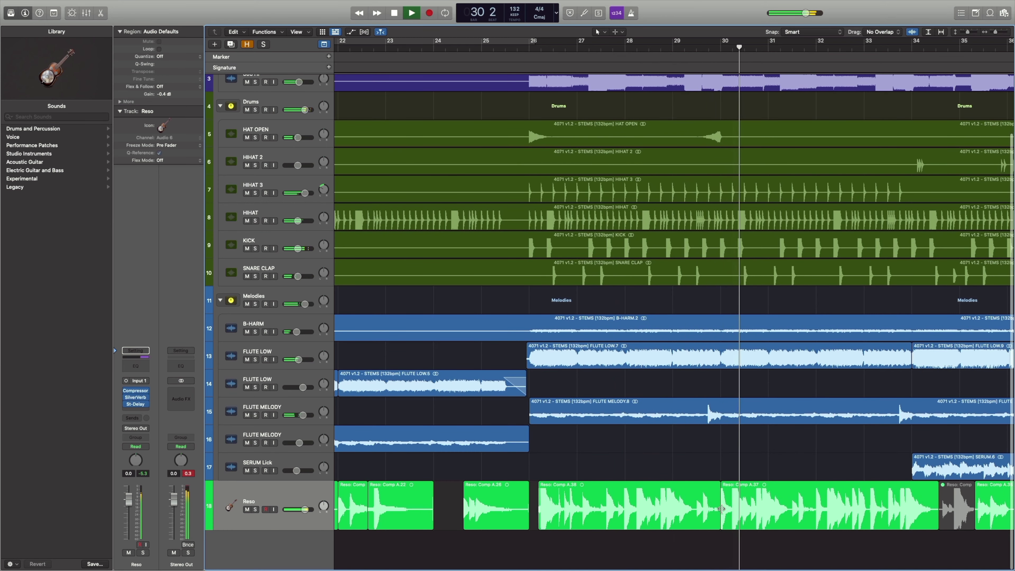
scroll(724, 469, right, 5)
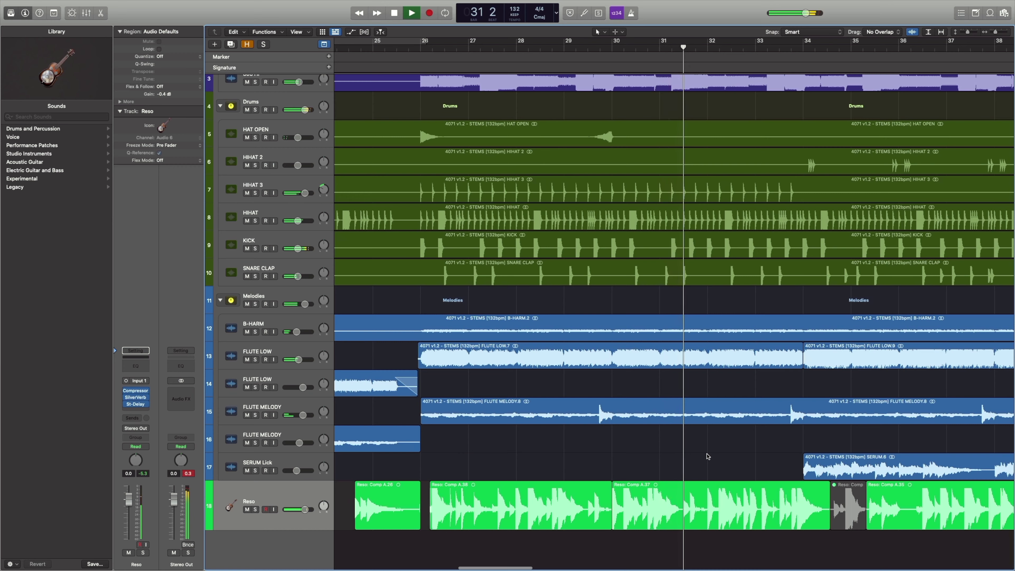
key(super+Left)
scroll(708, 456, right, 1)
drag(662, 454, 694, 493)
key(Delete)
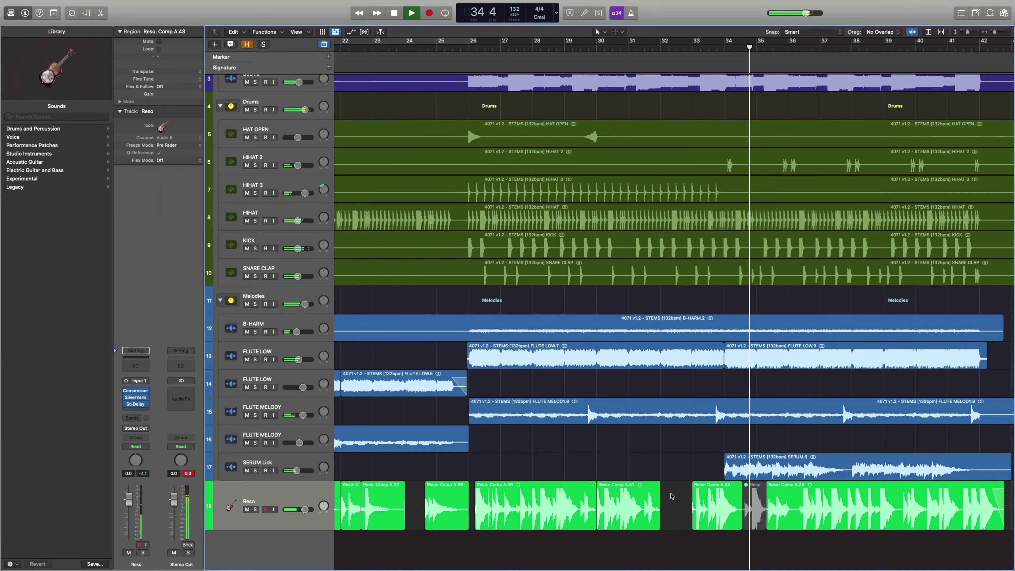
Split out the Reso section from about bar 36.2 to about bar 39.5 and mute it
scroll(672, 496, right, 5)
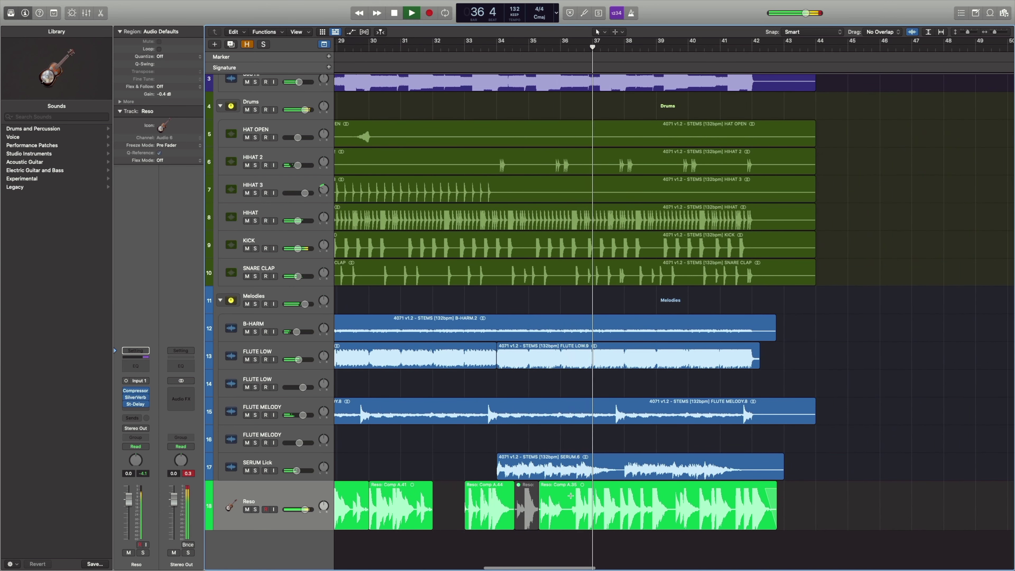
drag(571, 496, 675, 497)
double_click(665, 498)
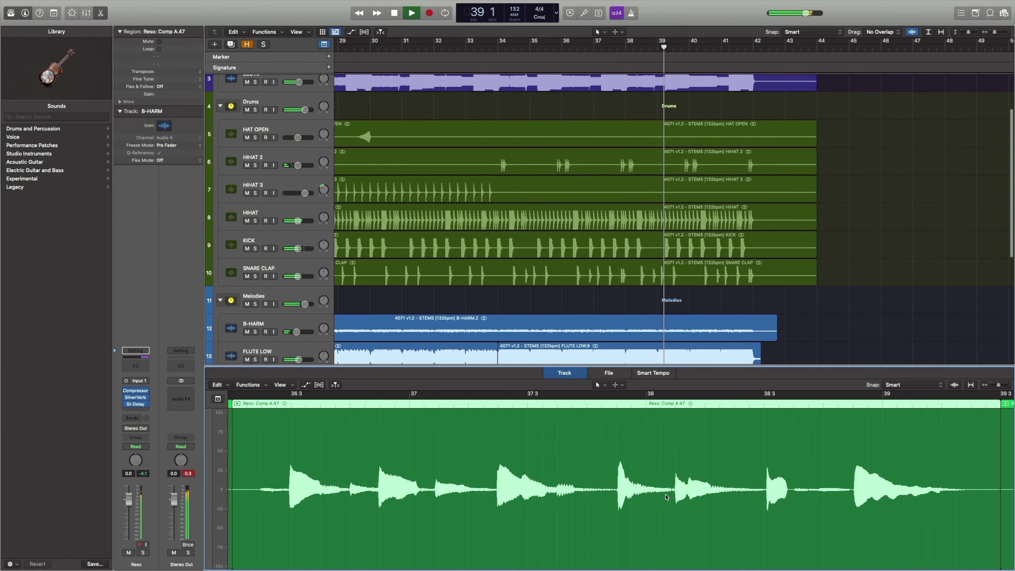
key(e)
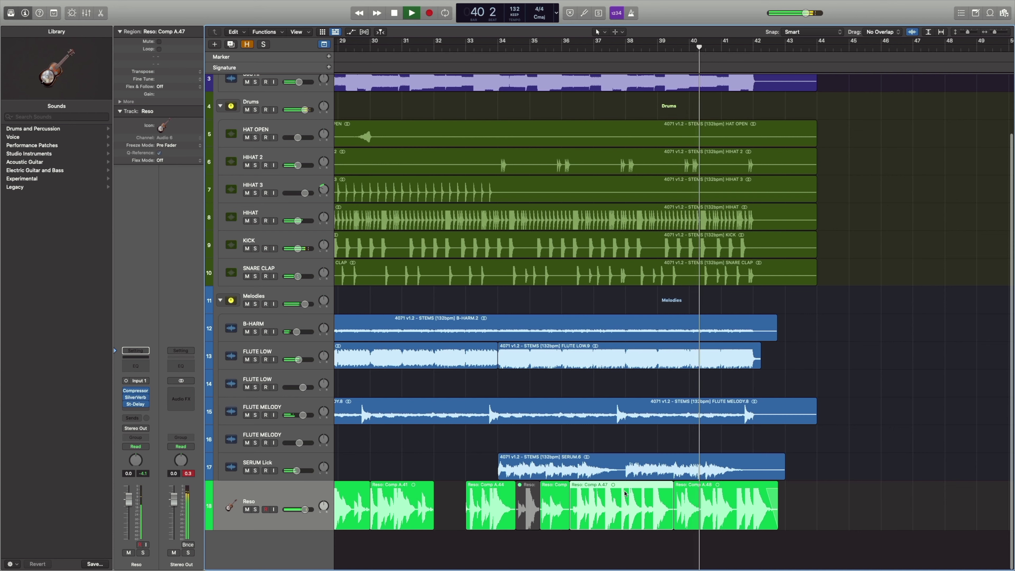
right_click(626, 494)
click(648, 433)
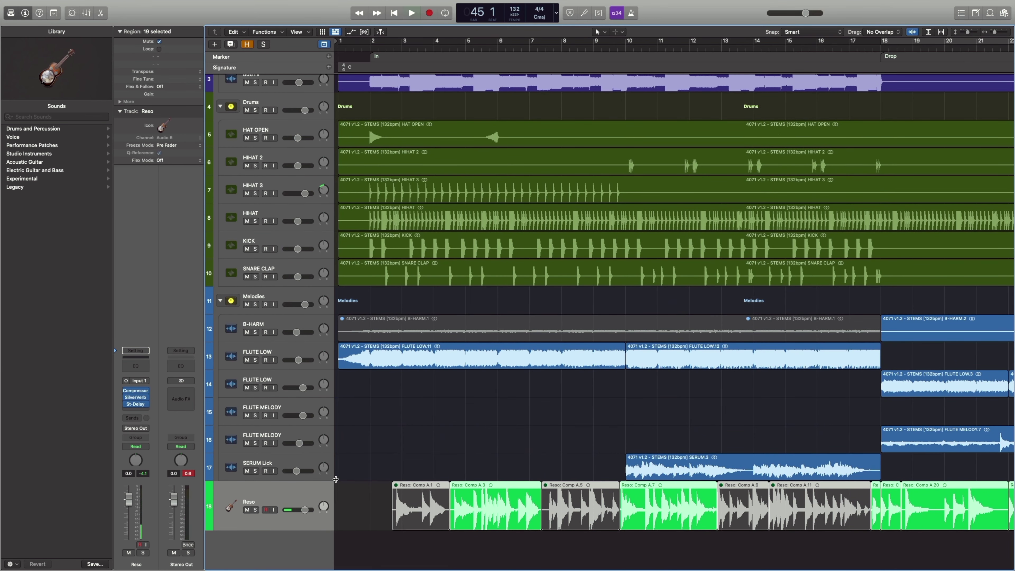
Duplicate the Reso track with its settings and copy all of its regions onto the new track below
click(229, 46)
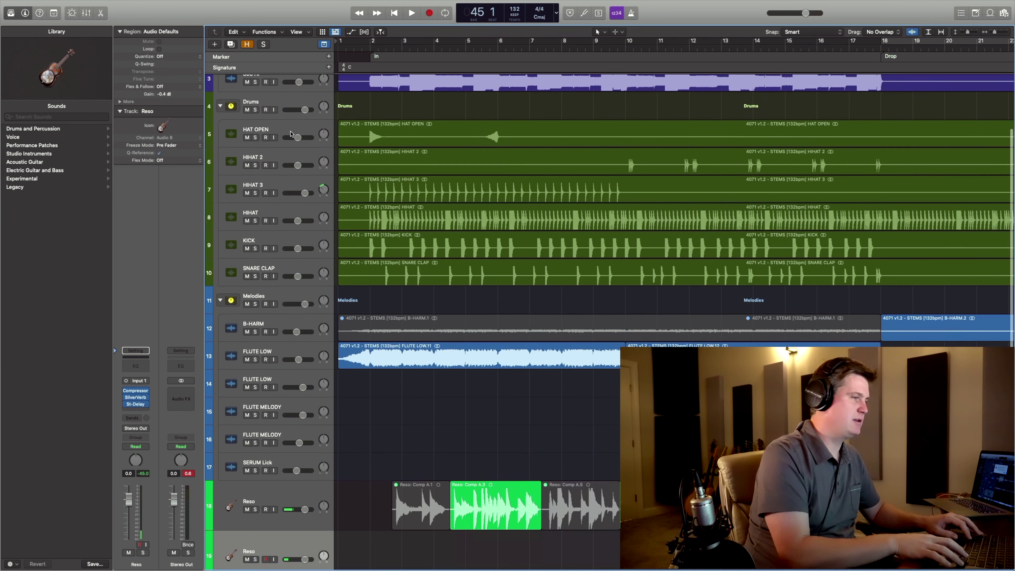
scroll(385, 472, down, 5)
scroll(401, 474, down, 3)
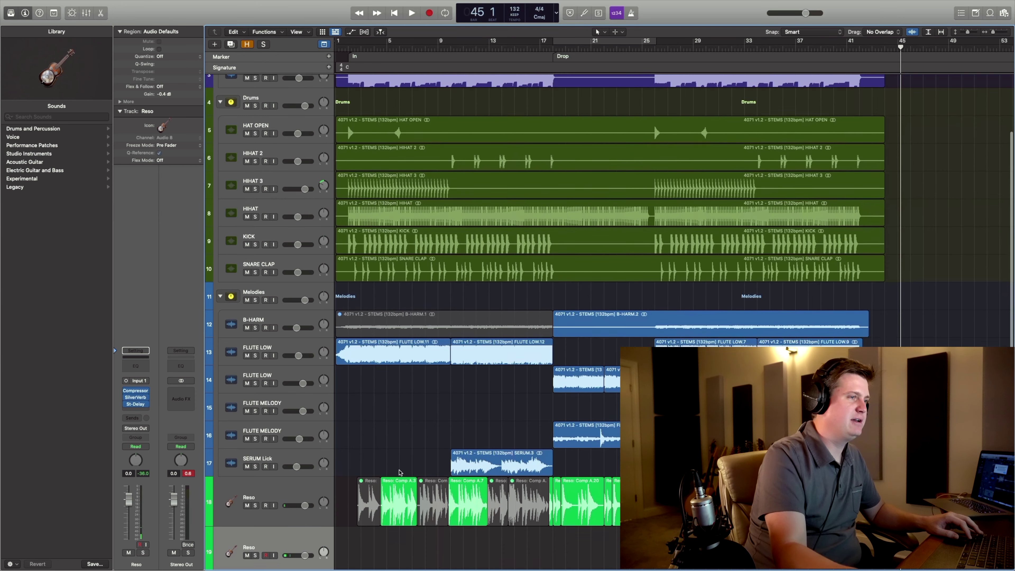
drag(889, 452, 426, 462)
drag(426, 462, 352, 464)
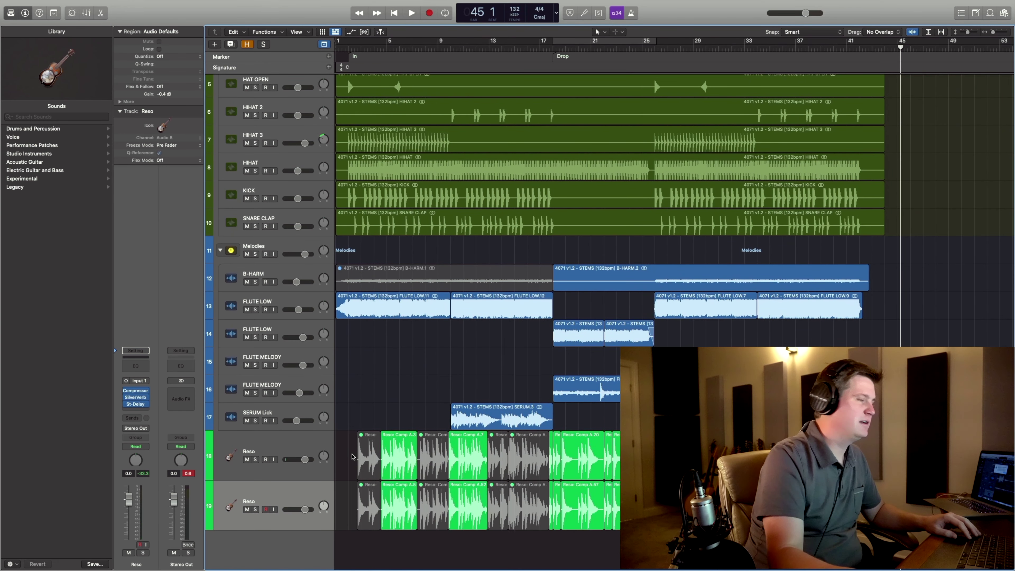
click(288, 484)
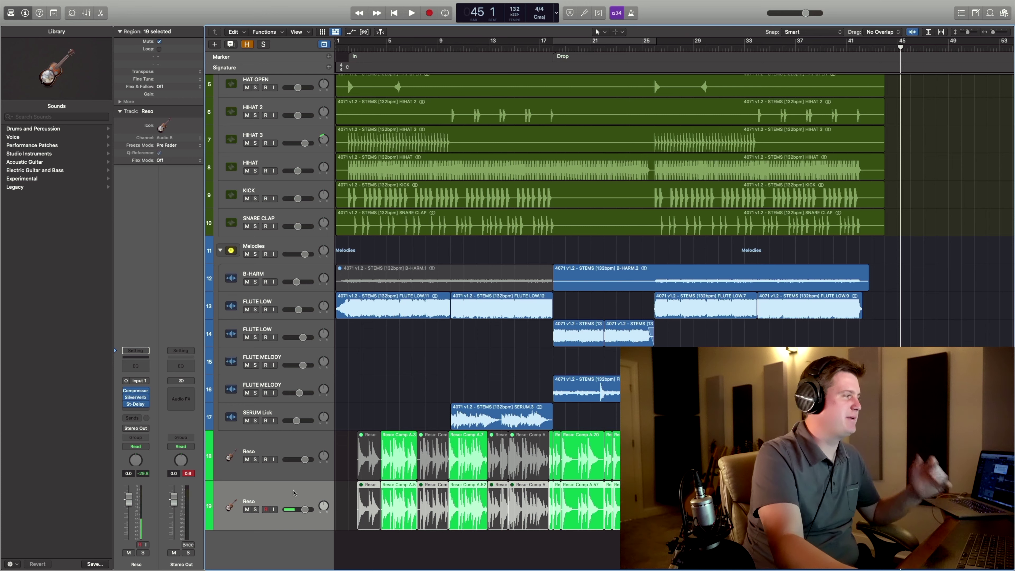
Insert the mono Waves SoundShifter Pitch (m) plug-in ahead of the Compressor on the duplicated Reso track
mouse_move(136, 397)
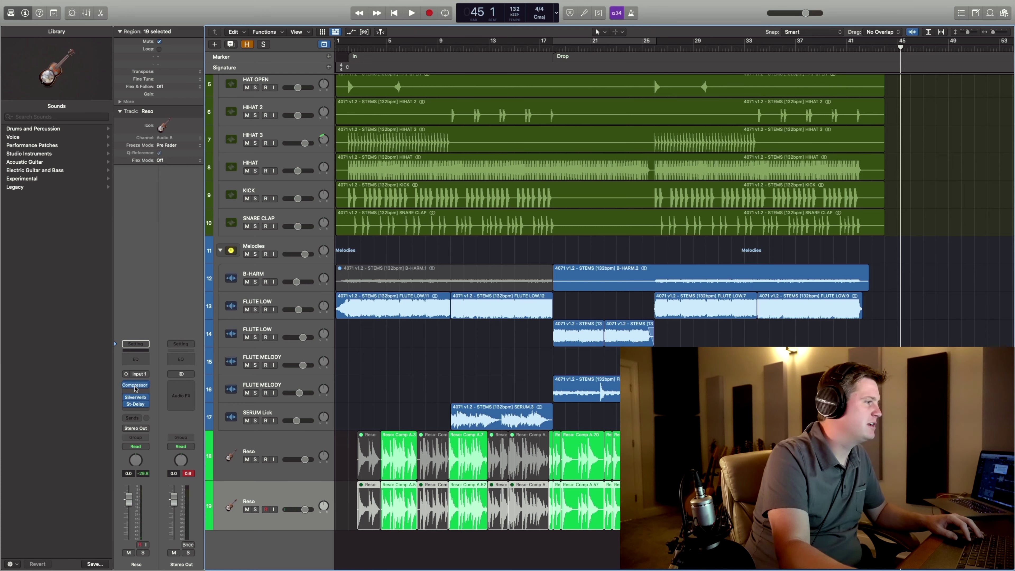
click(137, 410)
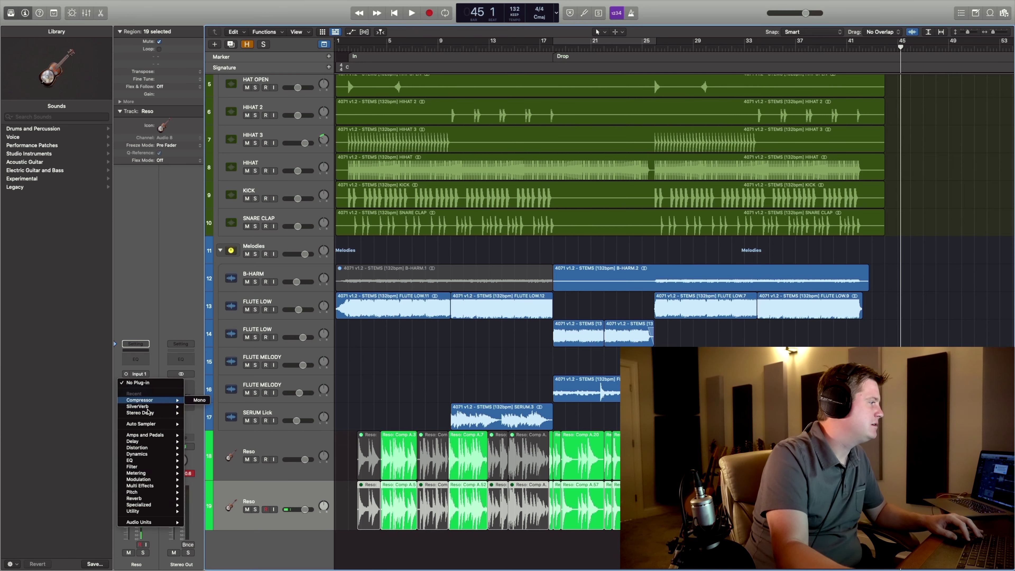
mouse_move(167, 523)
mouse_move(203, 526)
mouse_move(216, 553)
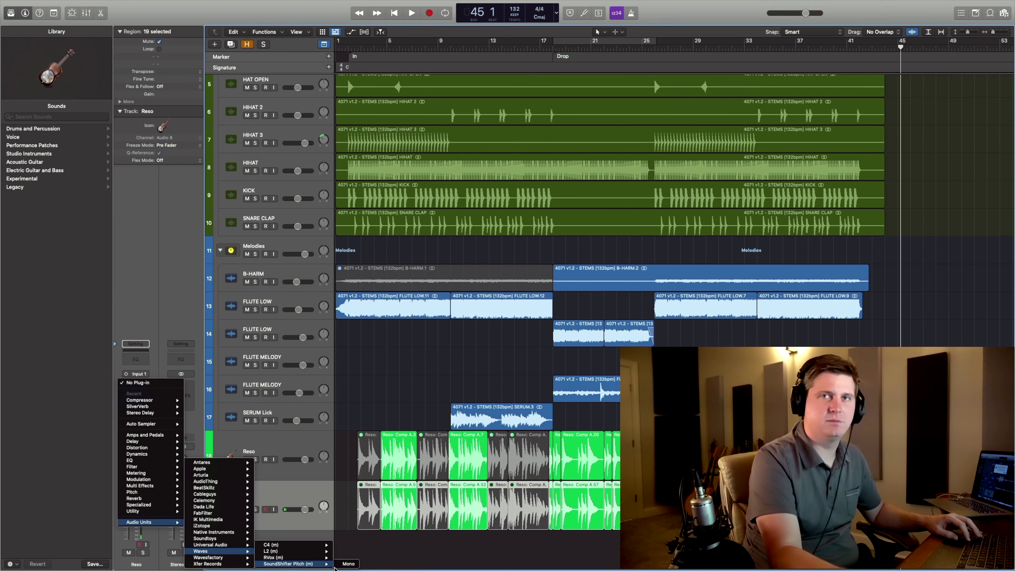
click(349, 565)
Play the arrangement from just before bar 9 to audition the two layered Reso tracks
click(436, 47)
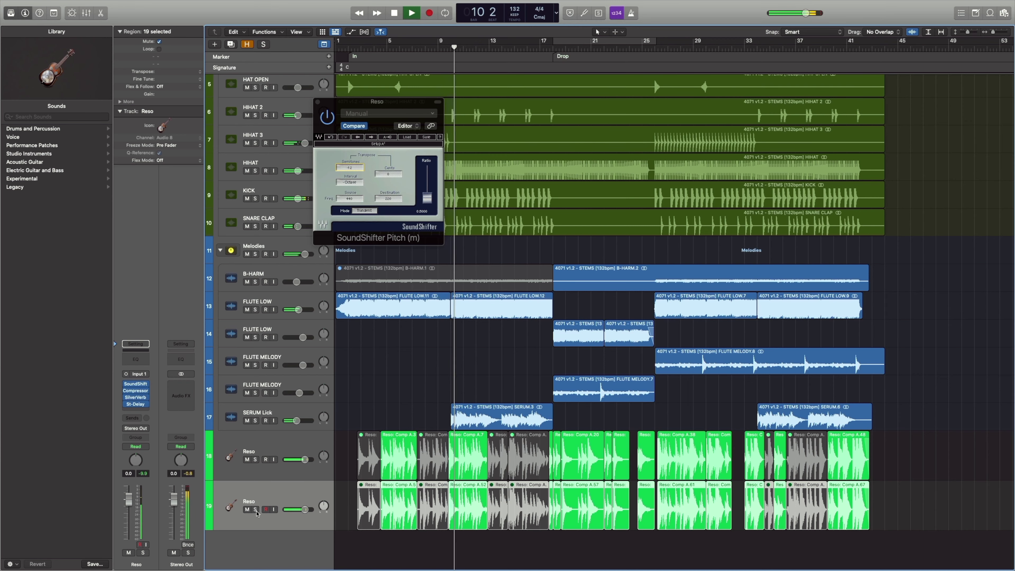
key(super+Right)
key(super+Right)
key(super+Right)
key(super+Right)
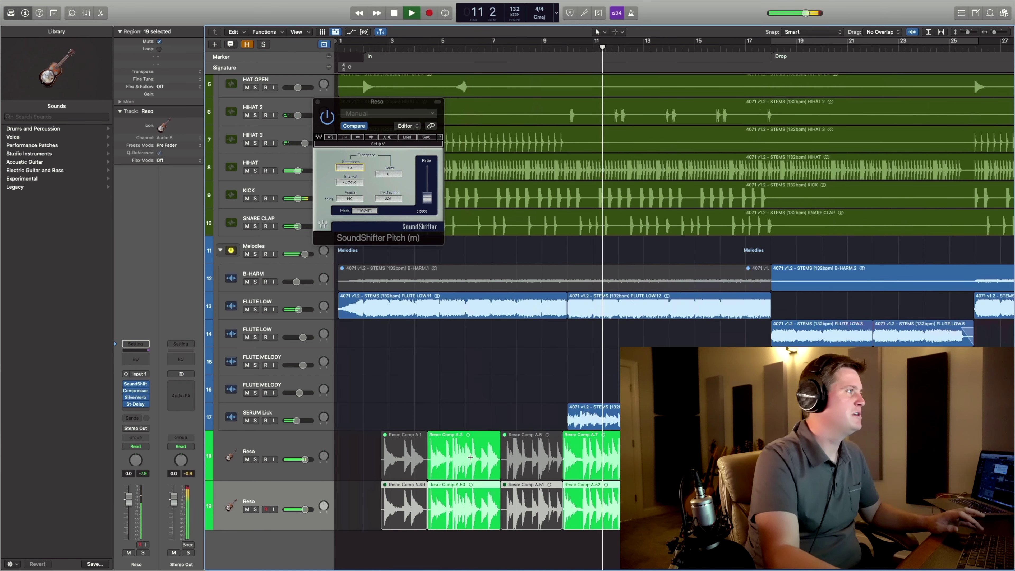
key(space)
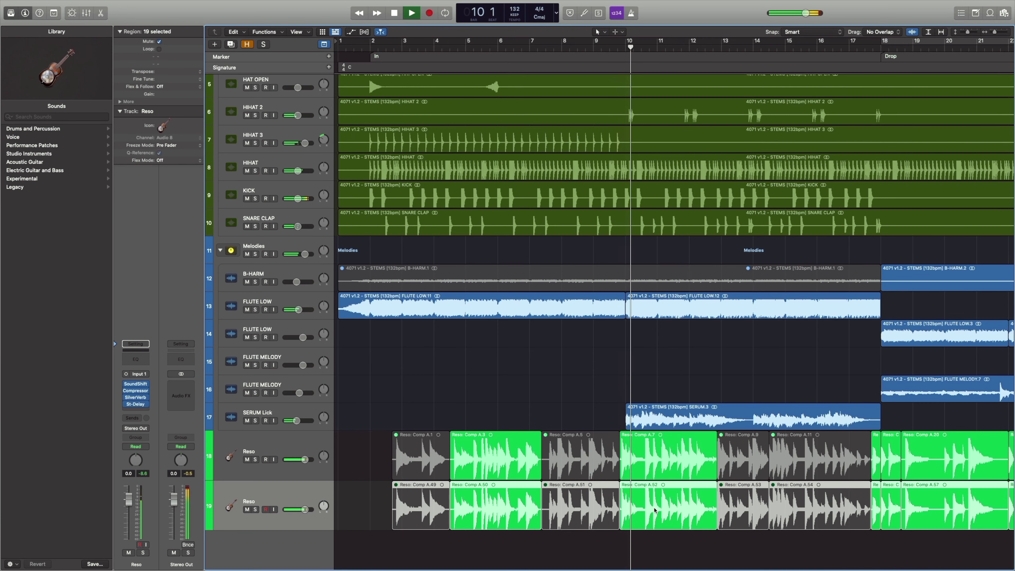
Split the upper Reso track's region at about bar 11 and mute the part from about bar 9.8 up to the split
click(657, 450)
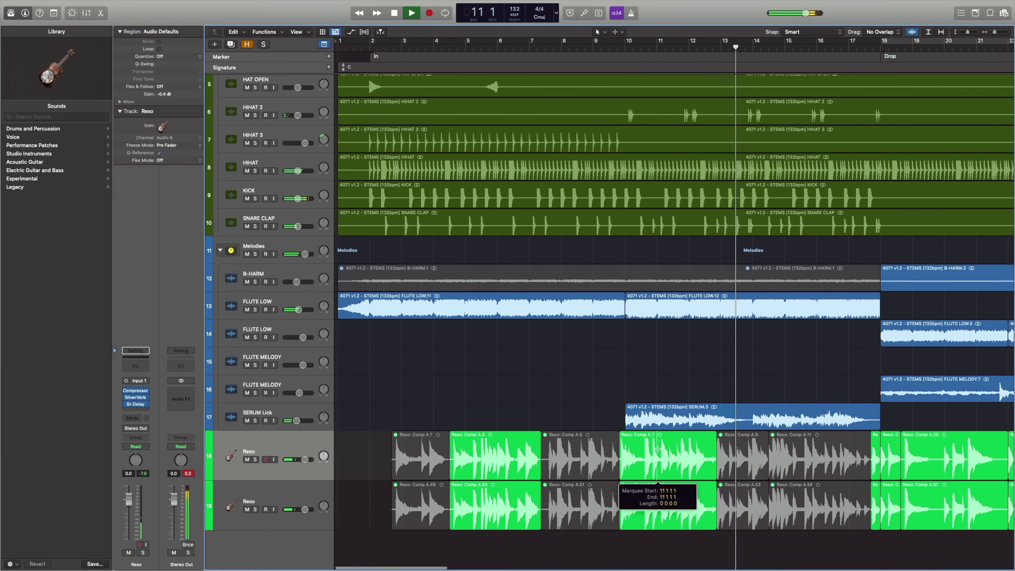
click(630, 451)
key(space)
right_click(630, 451)
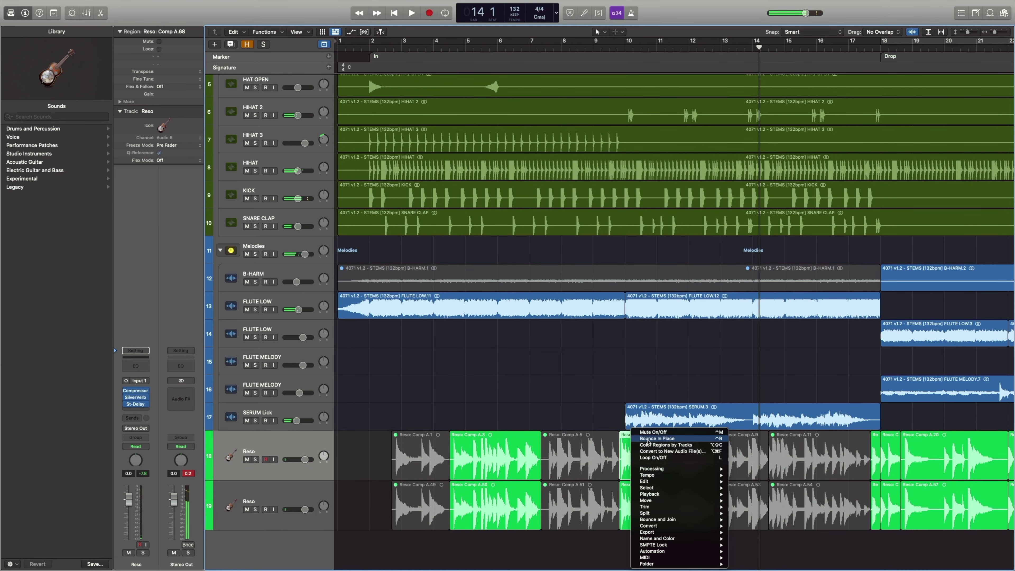
click(651, 433)
click(620, 466)
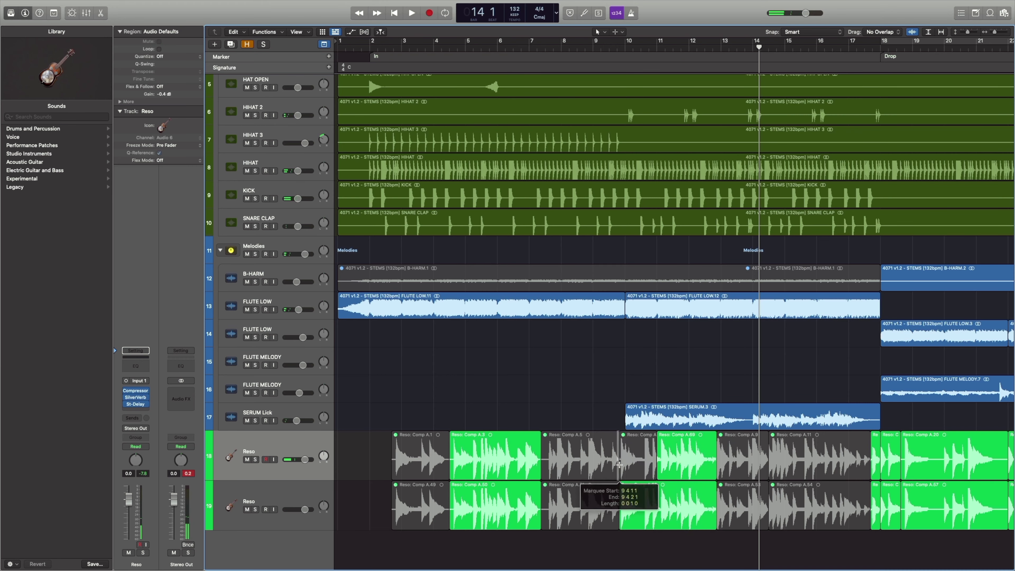
click(618, 467)
Play from bar 11.5 and trim the start of the short unmuted region on the lower Reso track to about bar 13.8
click(563, 517)
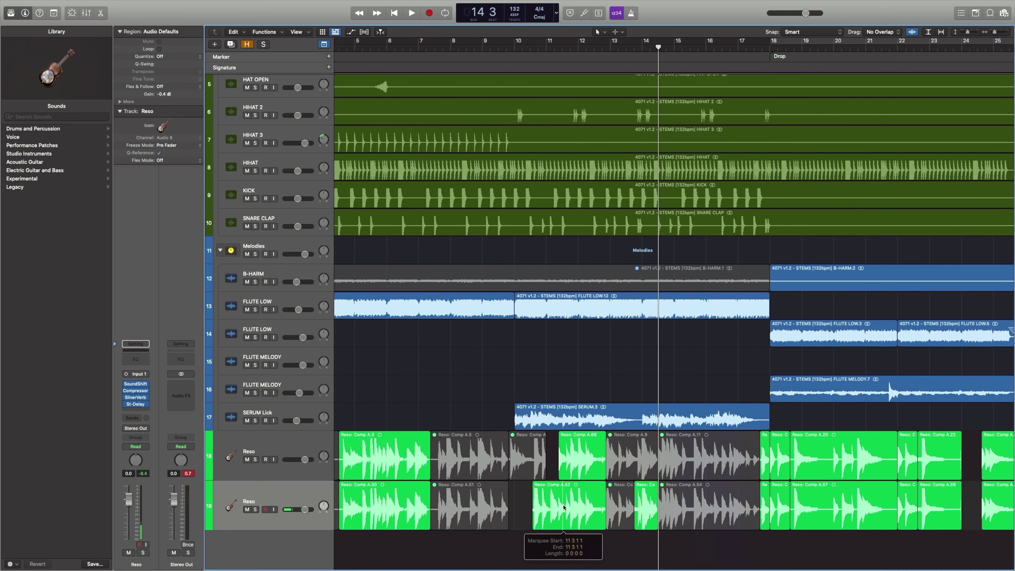
key(space)
drag(636, 514, 641, 508)
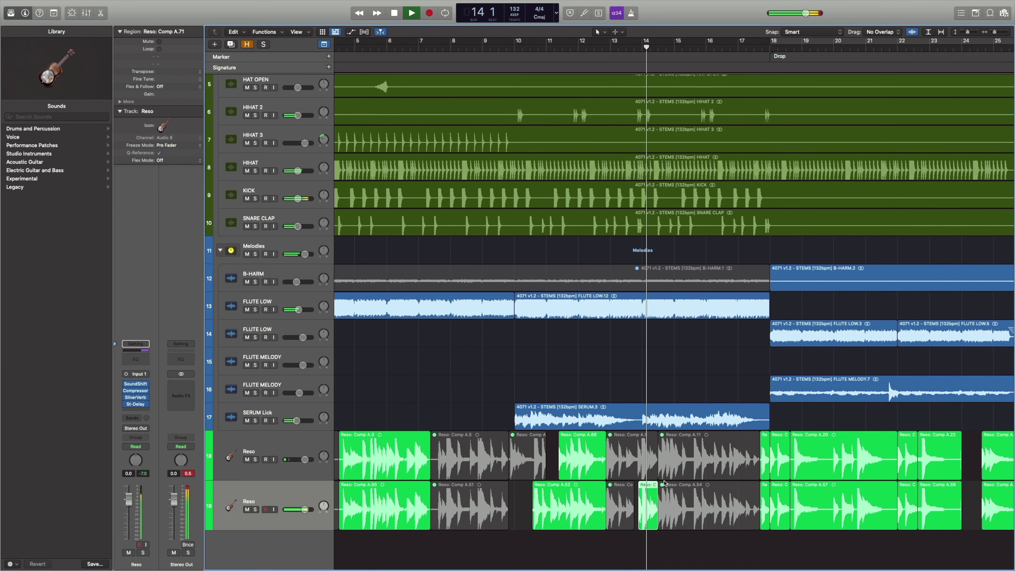
Delete the muted regions from about bar 14.5 to 17.7 on both Reso tracks and copy the lower track's short bar-14 region to about bar 16
click(659, 460)
key(Delete)
key(space)
mouse_move(607, 501)
mouse_down()
mouse_move(670, 500)
mouse_move(608, 503)
mouse_up()
shift+click(540, 548)
key(space)
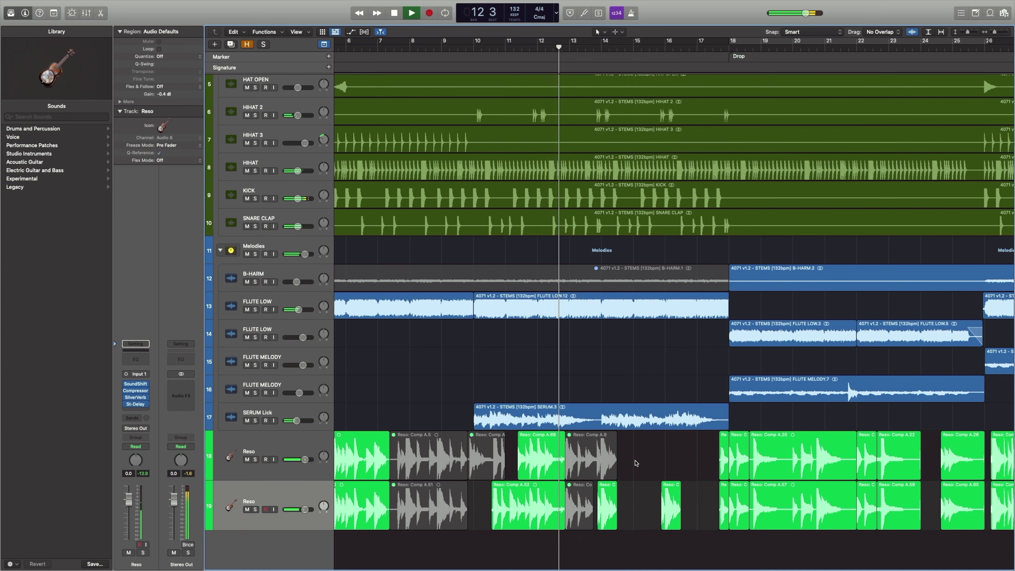
Set the Stereo Delay output mix on the lower Reso track to 33% left and 30% right
click(328, 494)
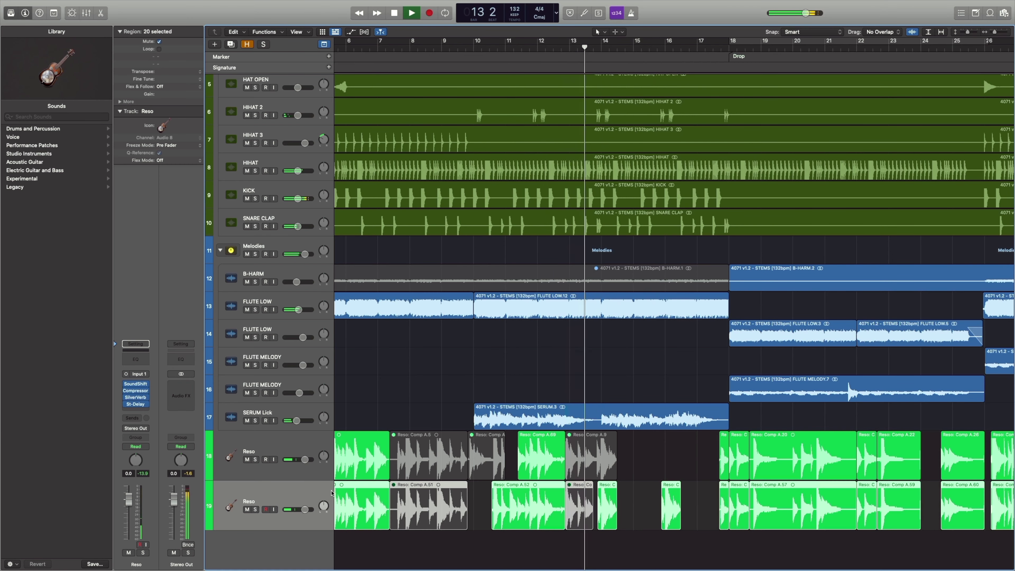
click(136, 405)
drag(564, 312, 587, 309)
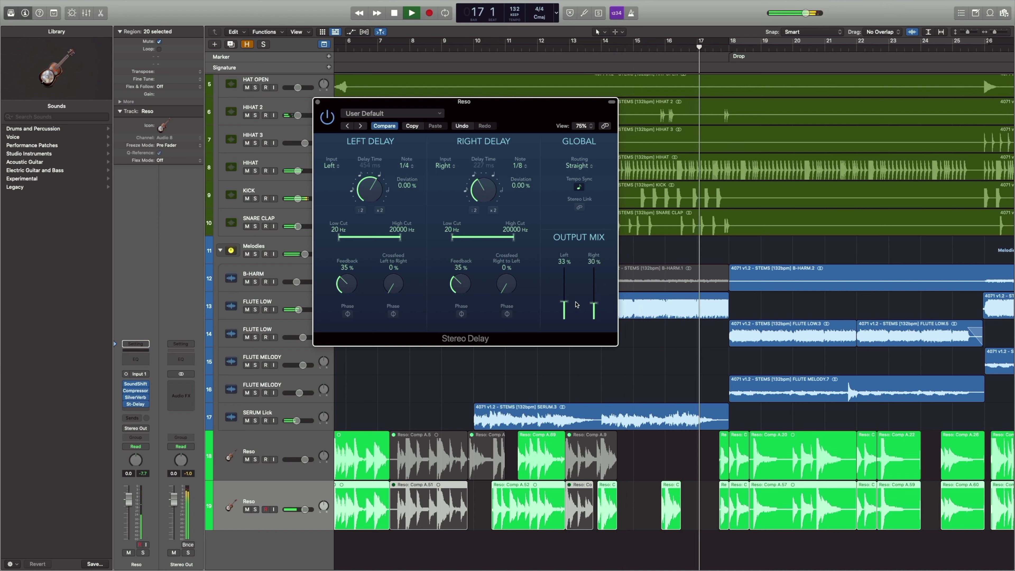
click(318, 102)
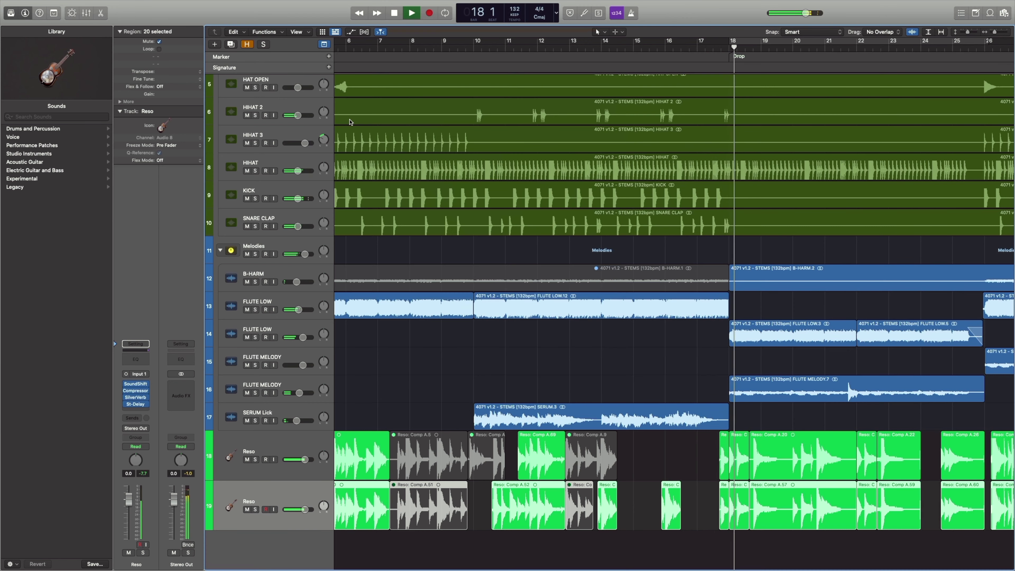
Split the lower Reso track's region at about bar 19.7 and delete everything from about bar 17.7 up to the split
drag(611, 503, 677, 502)
click(658, 502)
double_click(658, 501)
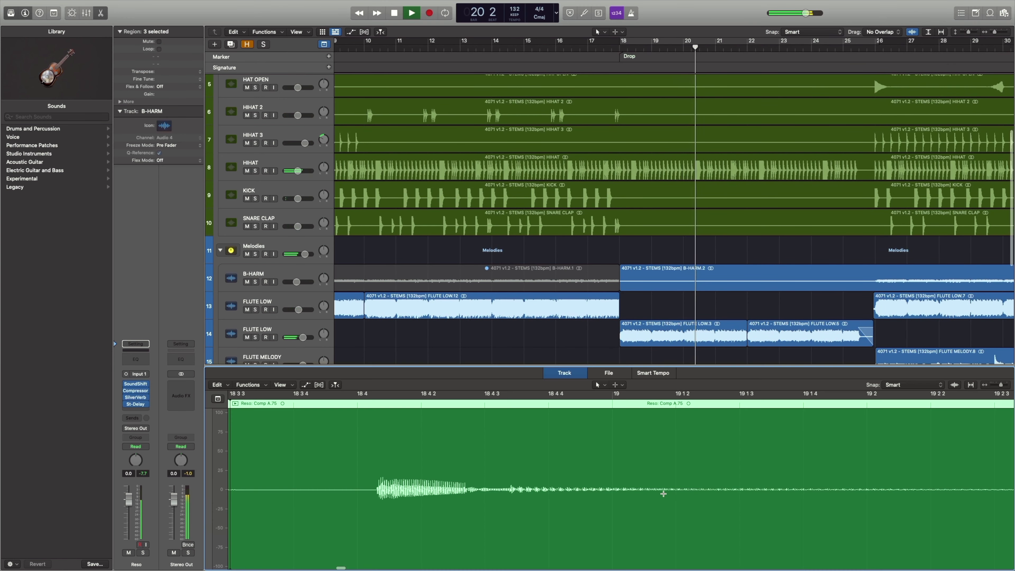
click(662, 363)
key(e)
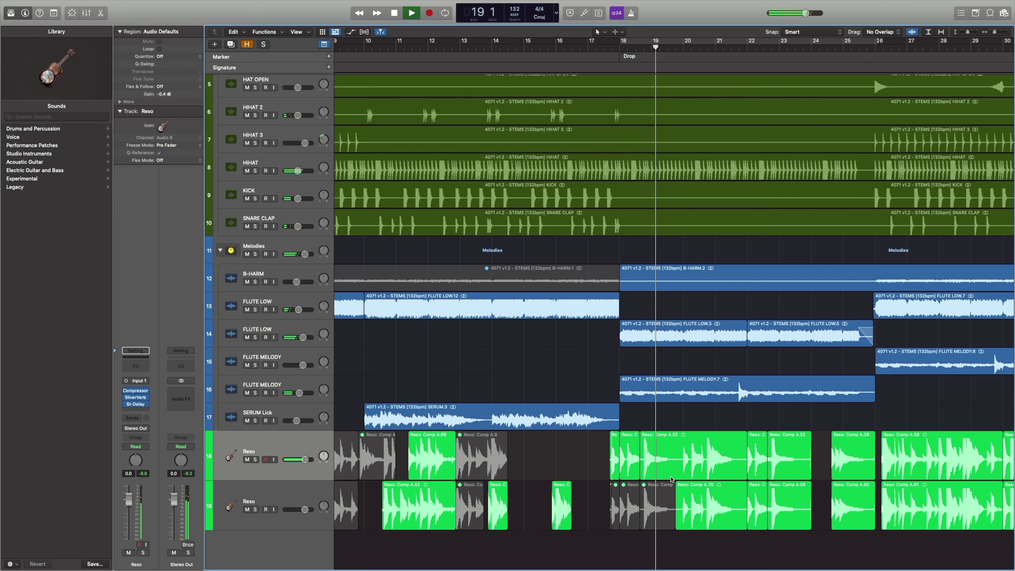
click(672, 501)
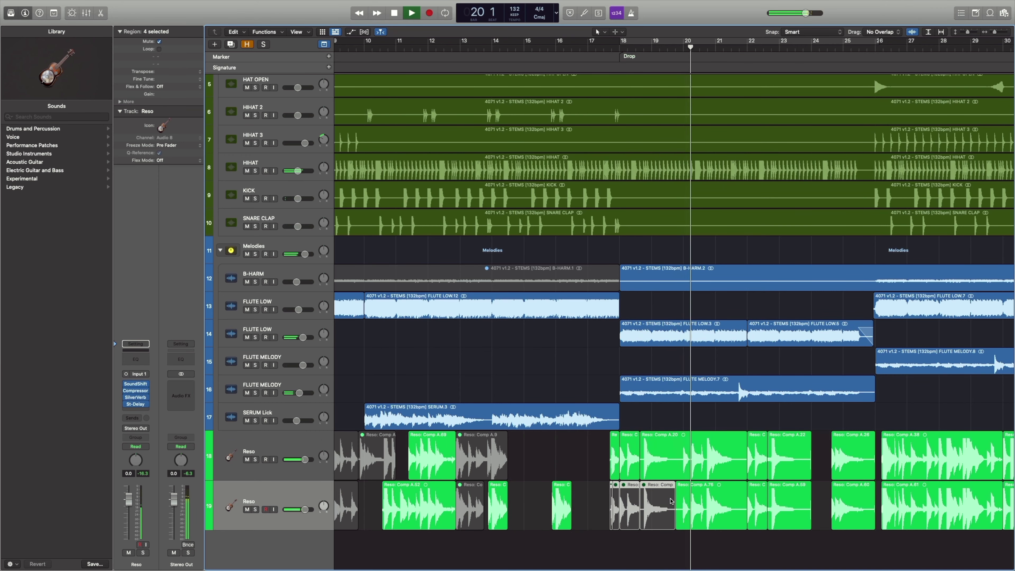
key(Delete)
Mute and delete the lower Reso track's three regions between about bars 19.7 and 24
click(619, 506)
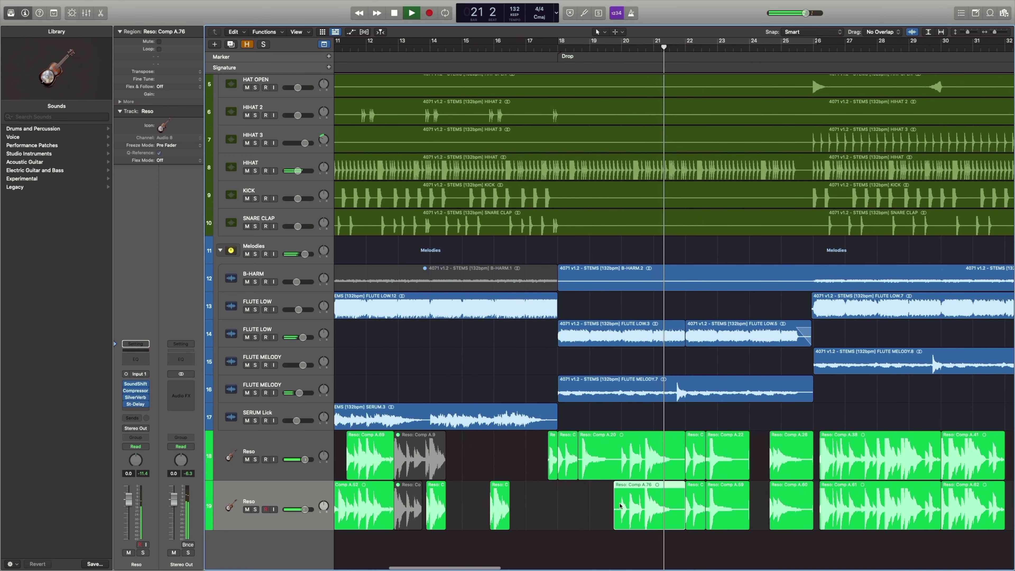
drag(597, 514, 729, 505)
right_click(734, 505)
click(755, 433)
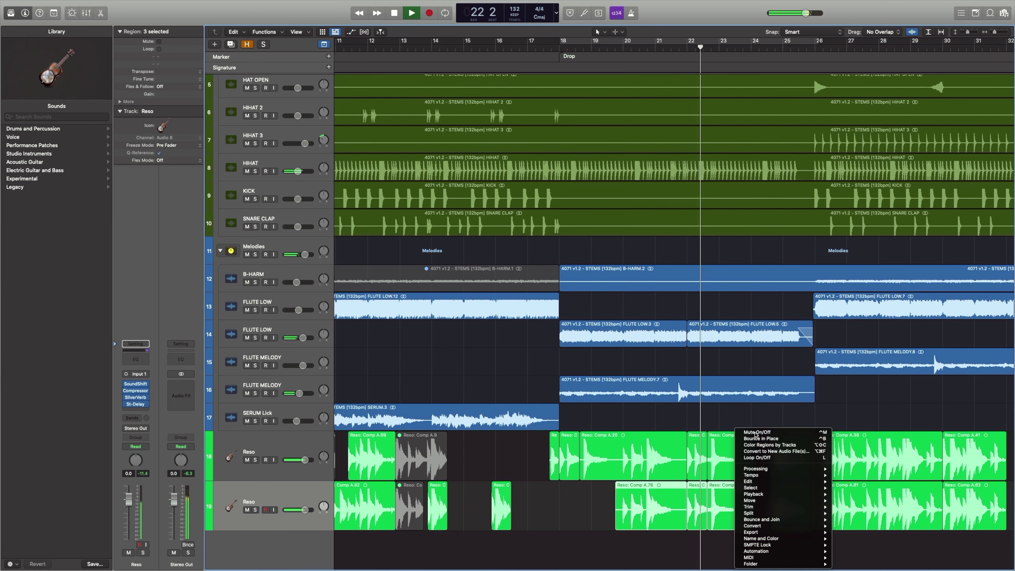
click(756, 432)
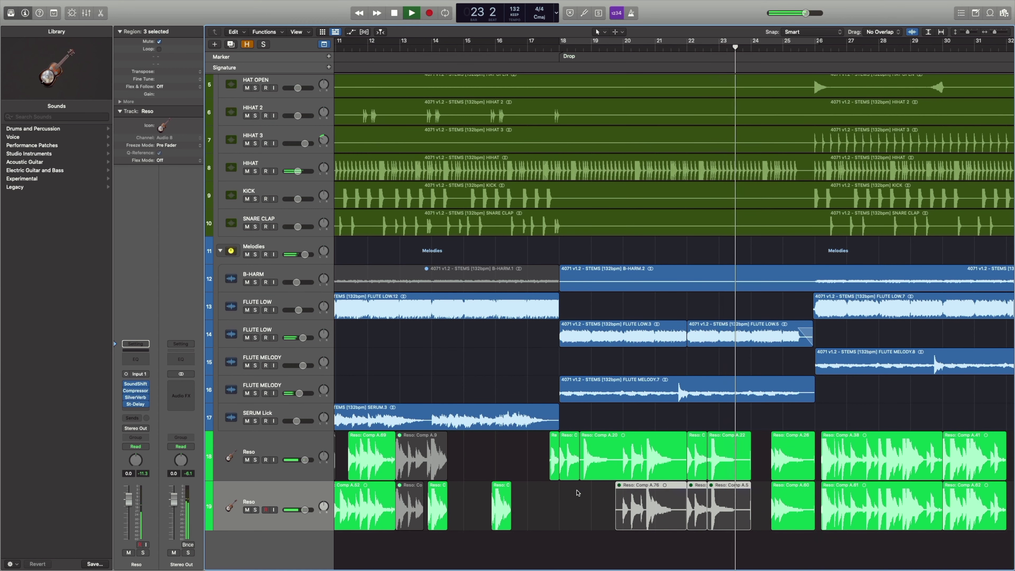
key(Delete)
Delete the upper Reso track's region at about bar 24.7 and mute the lower track's two regions between about bars 26 and 32
scroll(590, 488, right, 5)
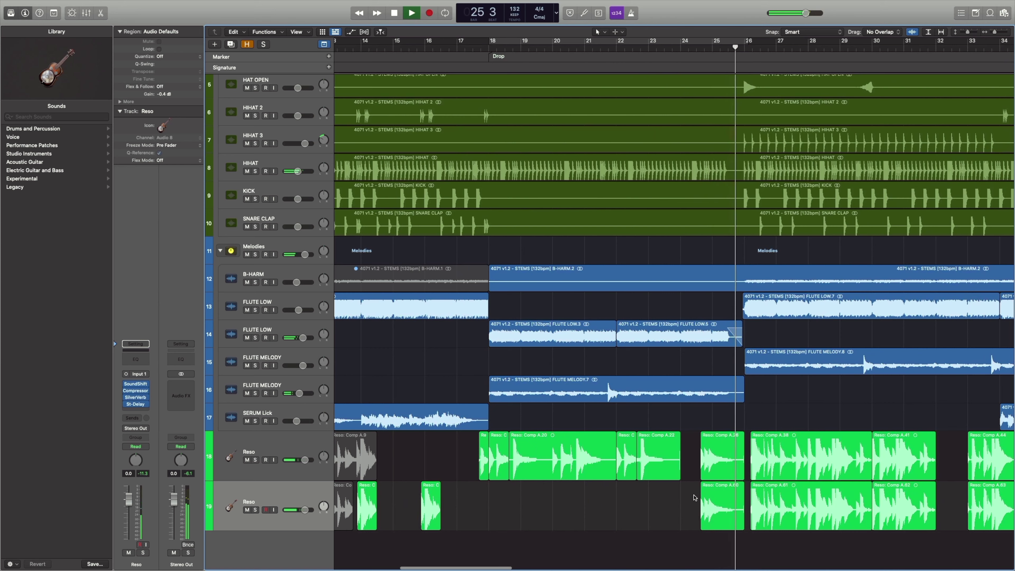
click(724, 441)
key(Delete)
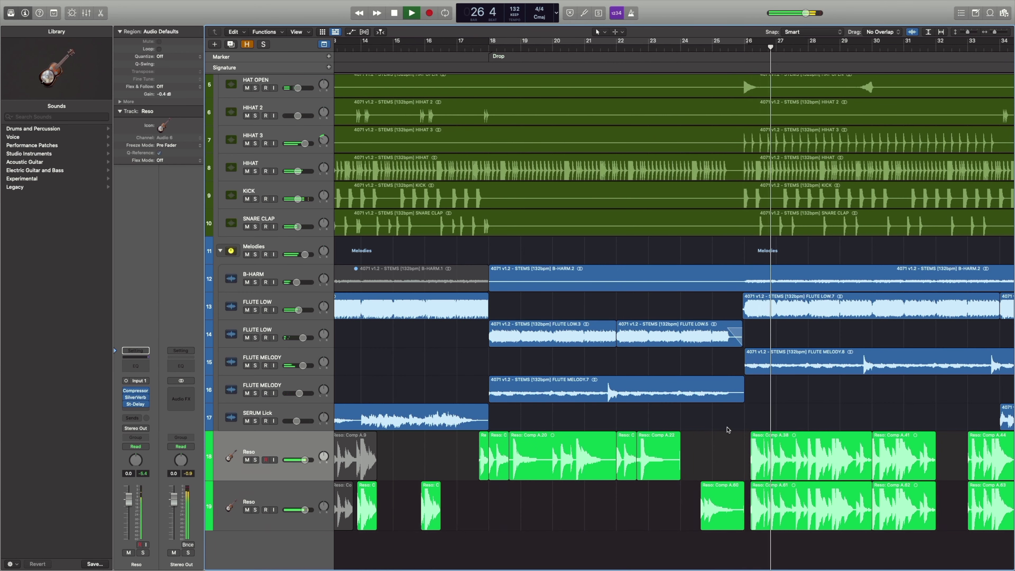
drag(878, 500, 796, 502)
right_click(794, 502)
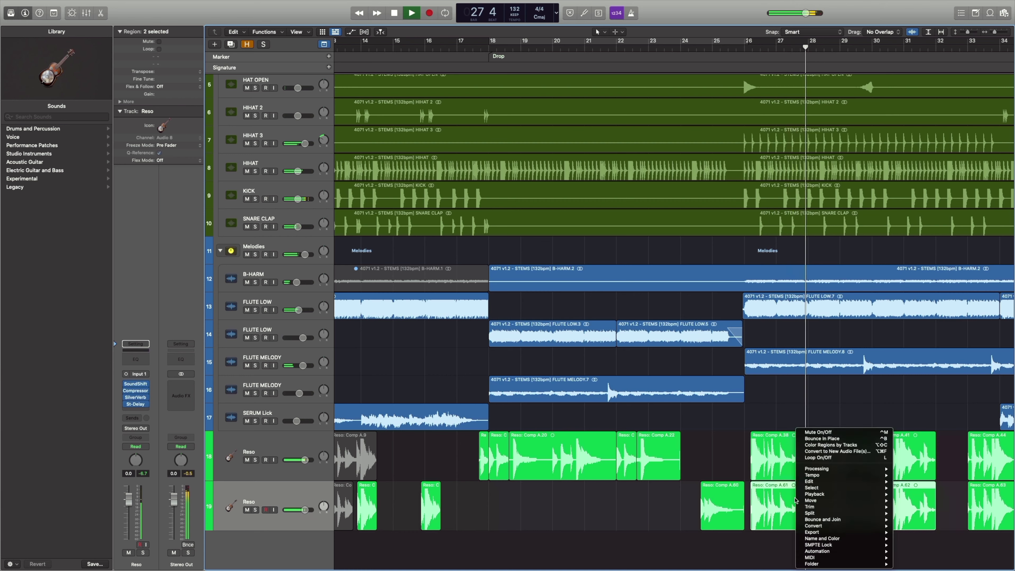
click(817, 434)
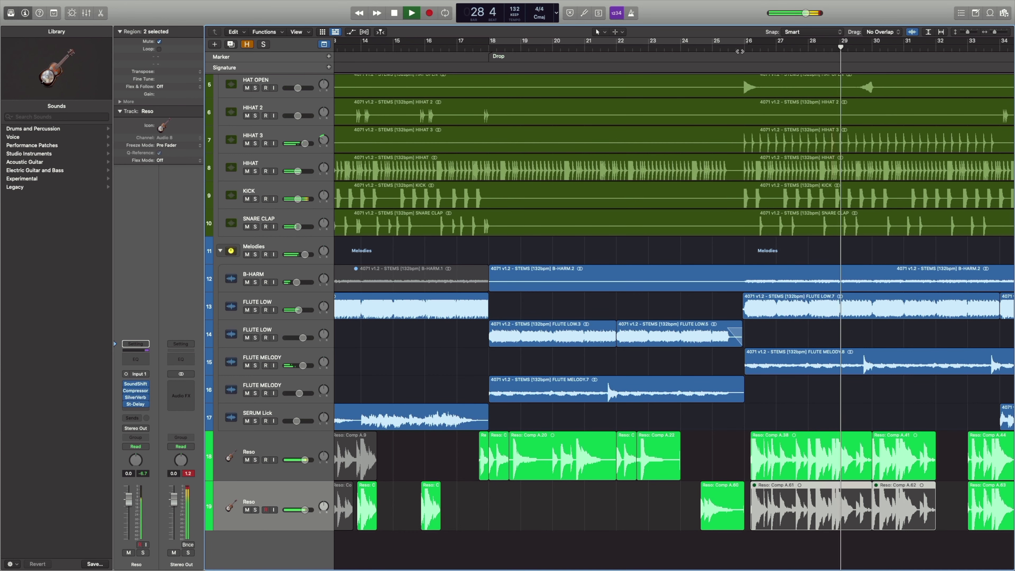
Replay from about bar 24.4, trim the end of the lower Reso region just before bar 26, and give it a fade-out with the Fade Tool
click(694, 47)
click(726, 469)
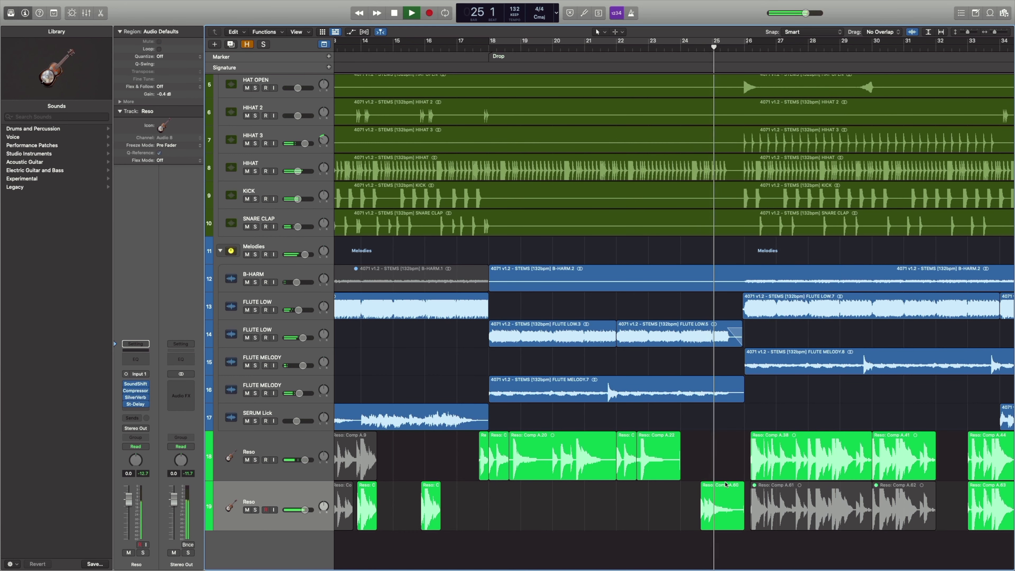
drag(742, 512, 741, 512)
click(618, 31)
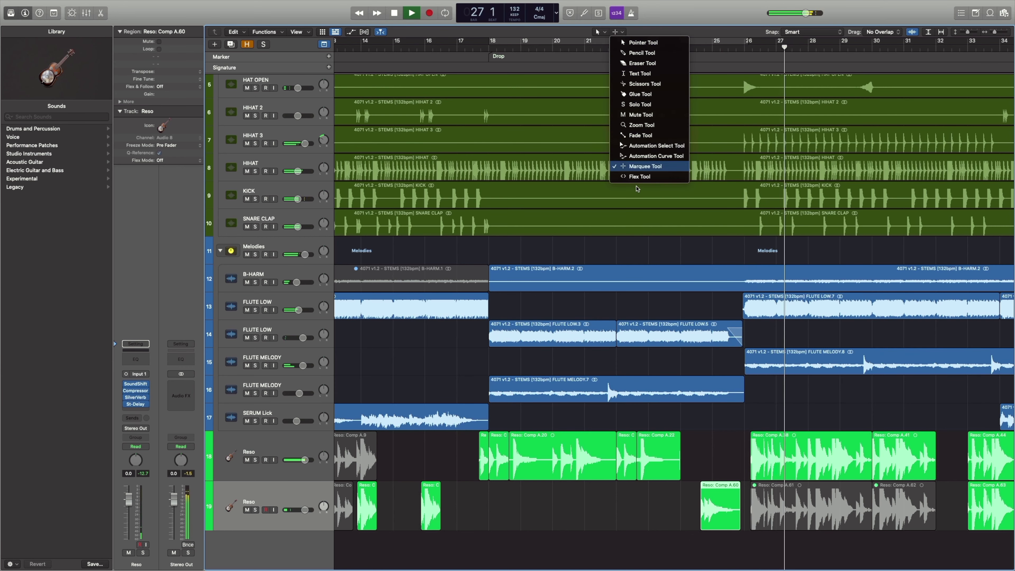
click(644, 135)
drag(743, 499, 725, 503)
click(736, 453)
Play on past bar 33, checking the upper Reso track's regions that start at about bars 26 and 33
scroll(645, 471, right, 5)
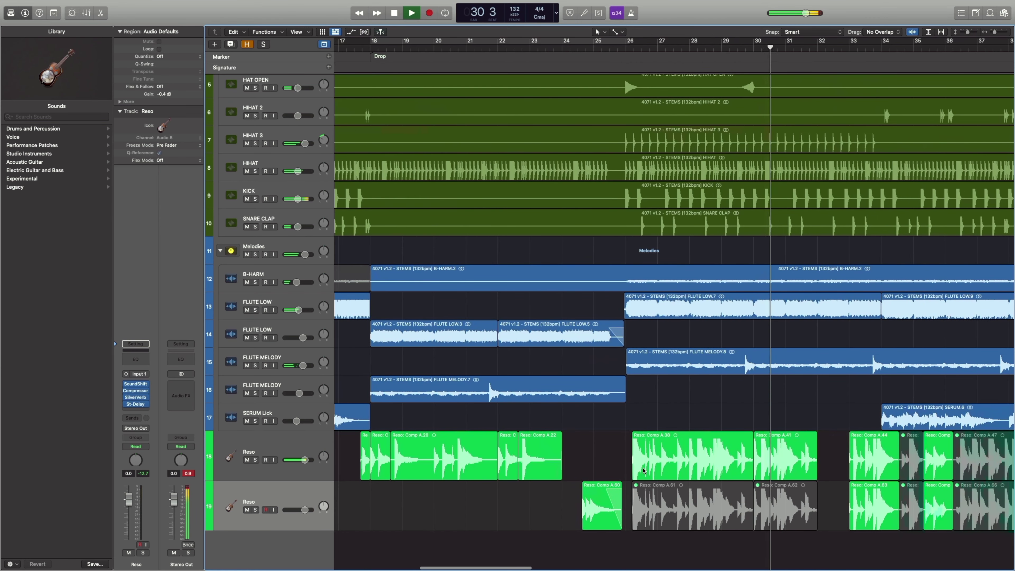
click(633, 460)
scroll(680, 455, right, 3)
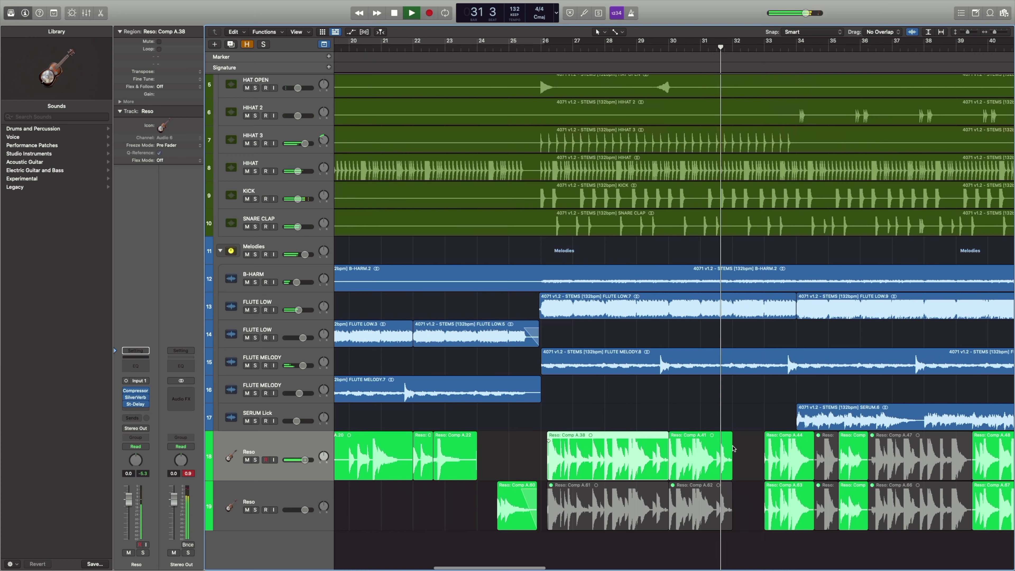
scroll(738, 449, right, 2)
click(742, 449)
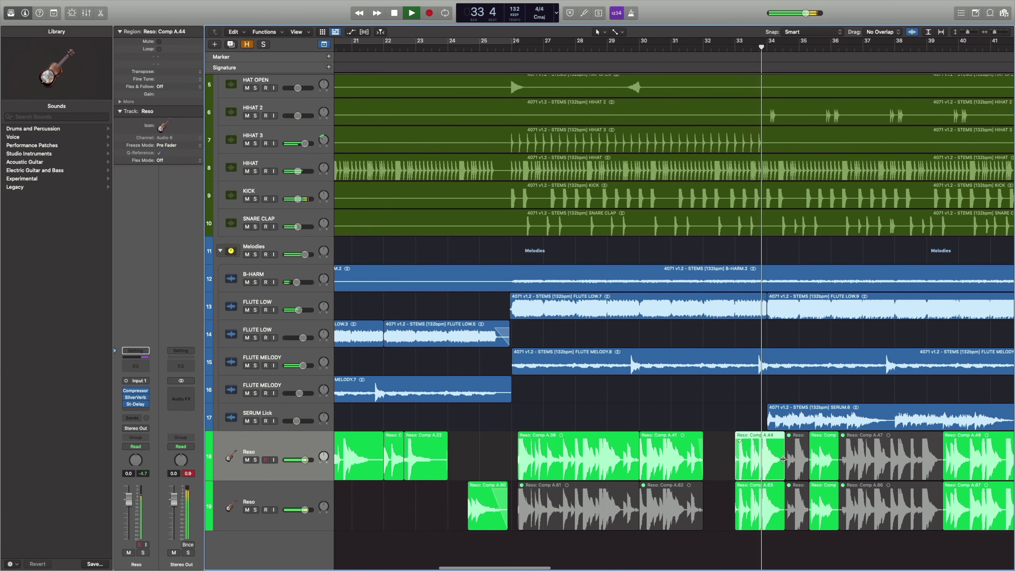
Delete all of the lower Reso track's regions from about bar 26 up to bar 35
click(745, 503)
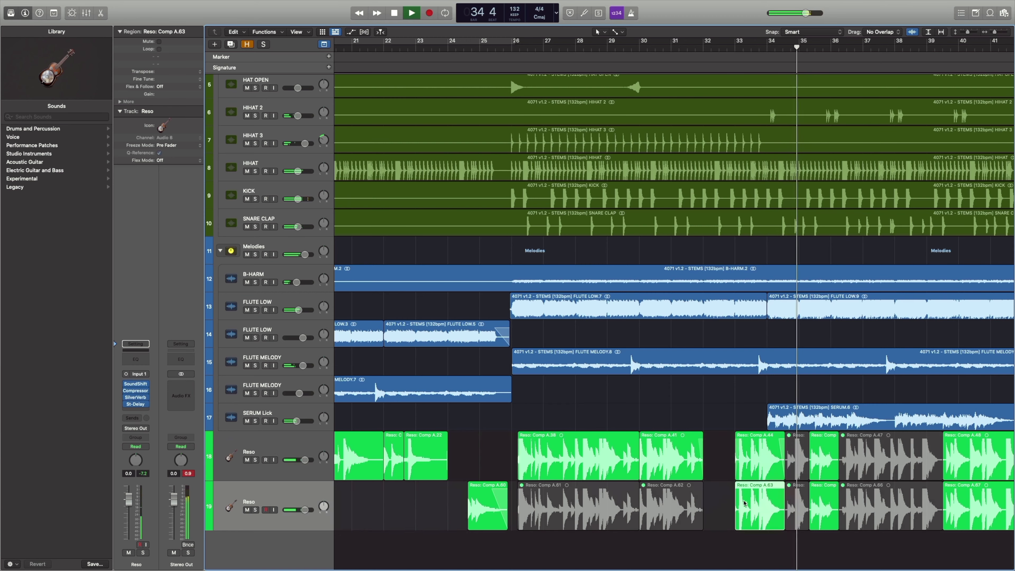
double_click(745, 502)
key(e)
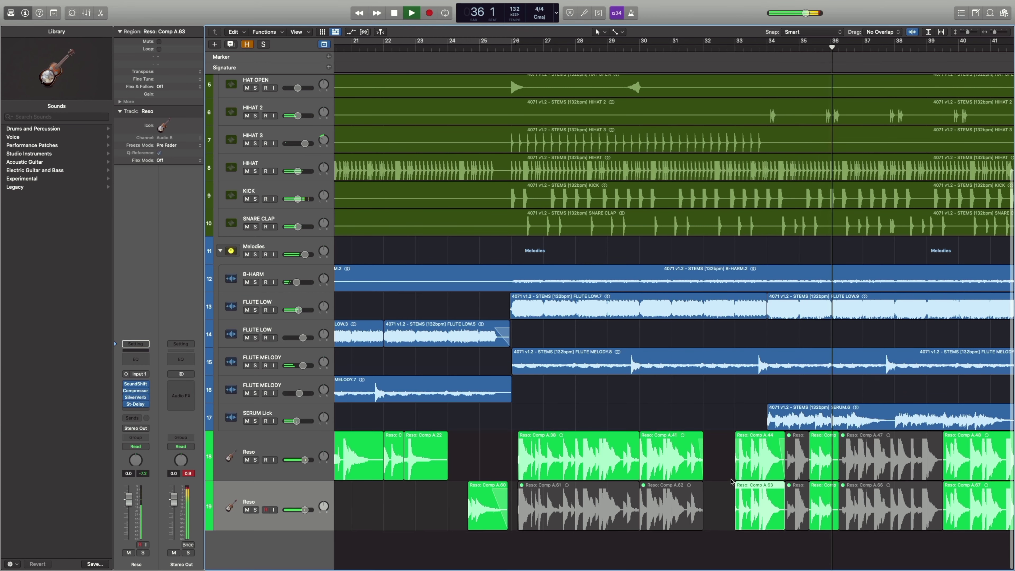
key(Delete)
mouse_move(513, 516)
mouse_down()
mouse_move(760, 495)
mouse_move(786, 503)
mouse_up()
scroll(785, 514, right, 1)
key(Delete)
Delete the muted region from about bar 36 to 39.5 on both Reso tracks
click(873, 497)
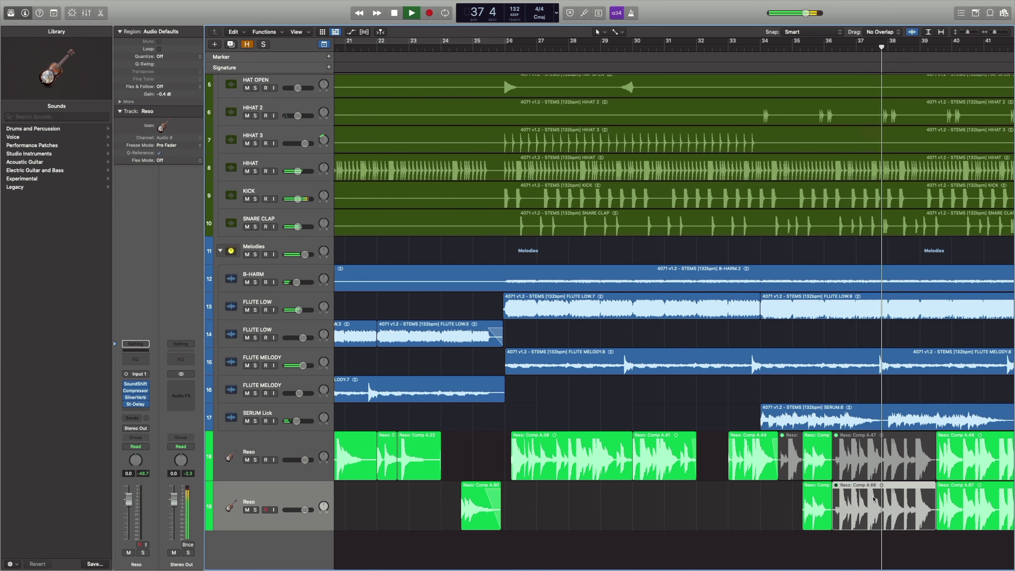
key(Delete)
scroll(874, 504, right, 5)
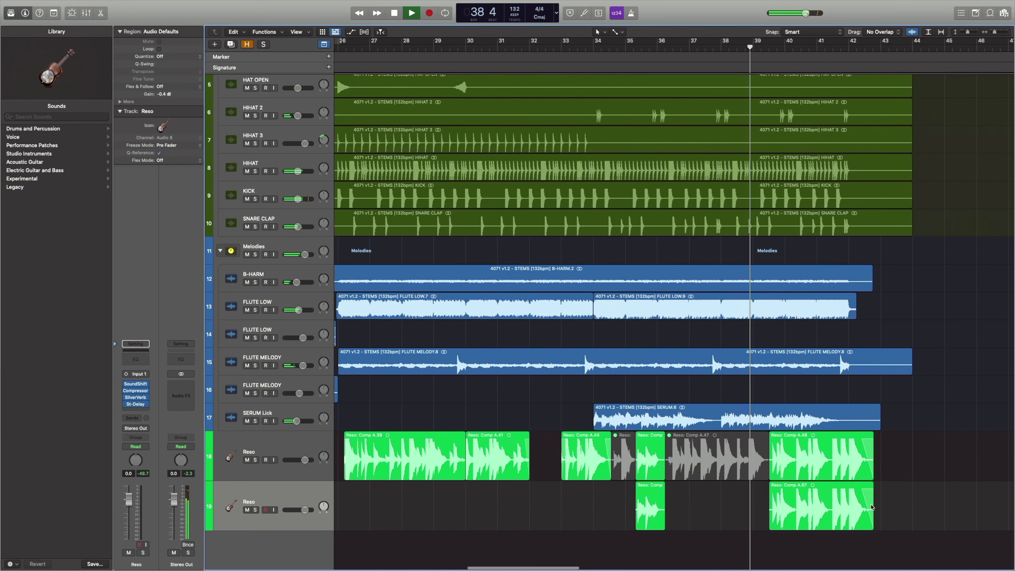
click(720, 460)
key(Delete)
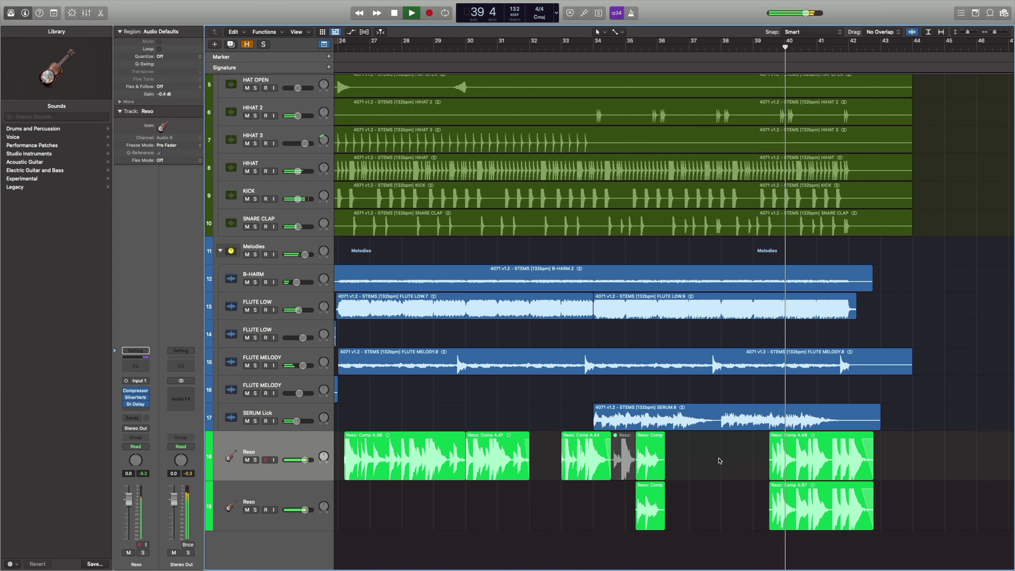
Trim the start of the last Reso regions to about bar 41.3, delete the upper track's one, and play the ending
click(769, 462)
key(space)
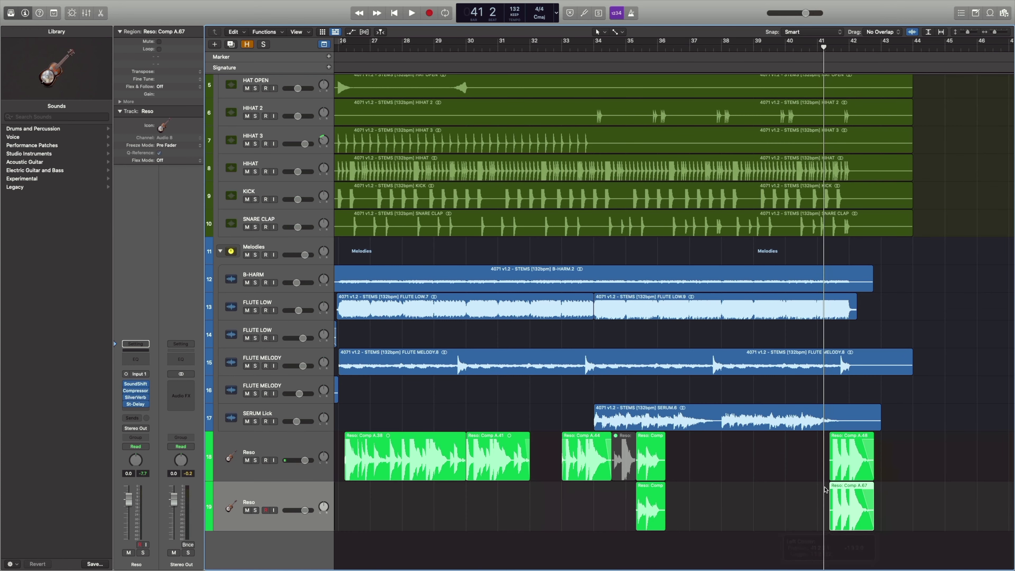
key(space)
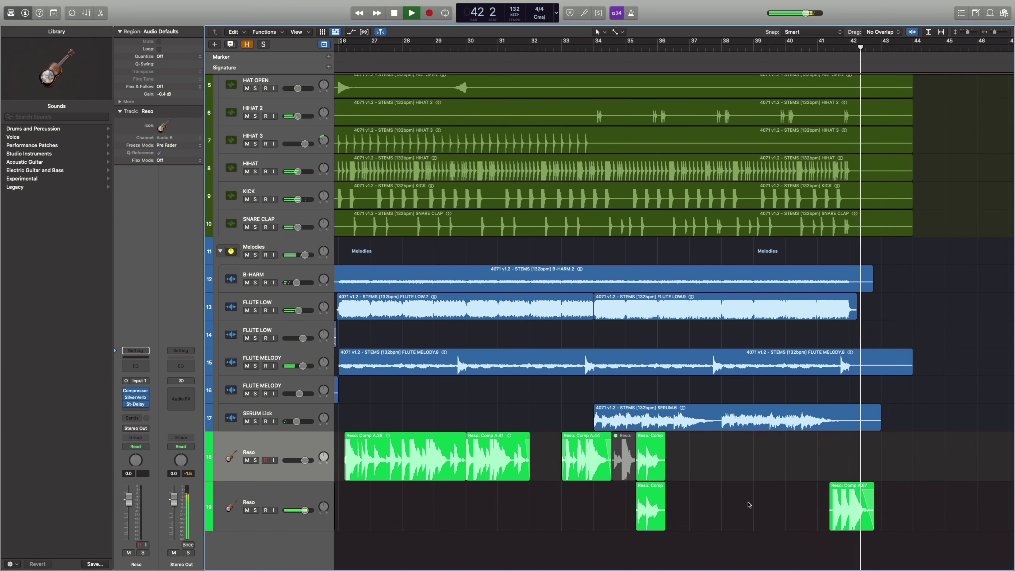
Set a cycle range from about bar 41.5 to 42.5 over the lower Reso track's last region and play it
drag(830, 515, 667, 515)
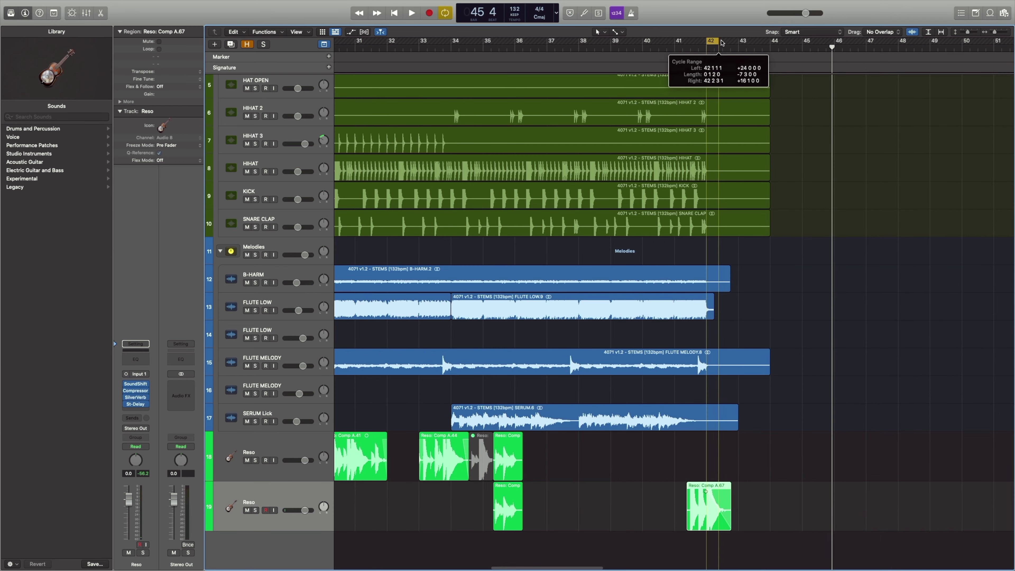
mouse_move(709, 40)
mouse_down()
mouse_move(721, 40)
mouse_move(705, 40)
mouse_up()
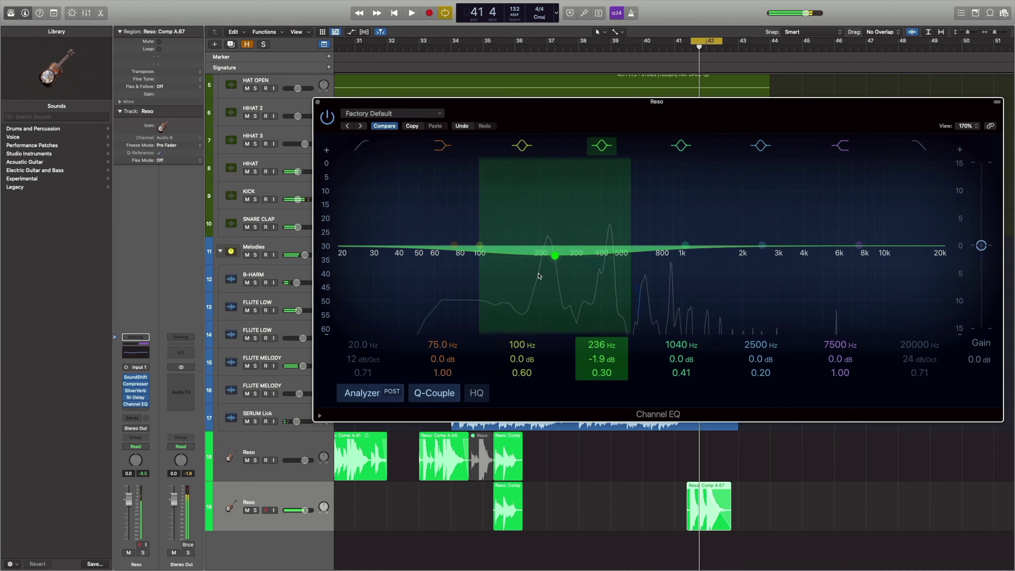
key(space)
In the lower Reso track's Channel EQ, cut 2.8 dB at 208 Hz and enable the low cut at about 153 Hz
drag(539, 276, 530, 270)
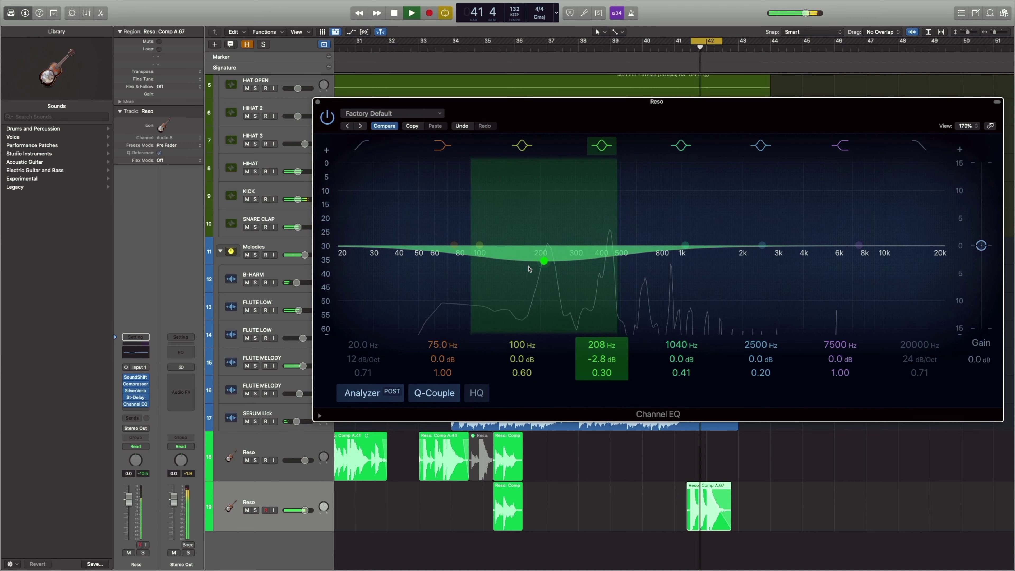
click(363, 146)
drag(382, 230, 535, 227)
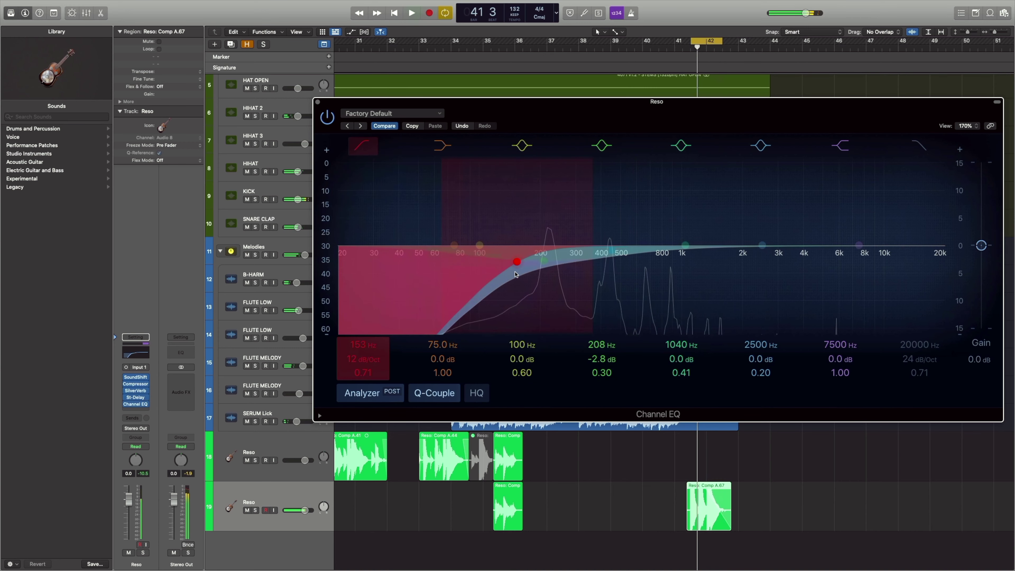
click(318, 102)
Check the Compressor settings on the lower Reso track
mouse_move(144, 403)
click(136, 384)
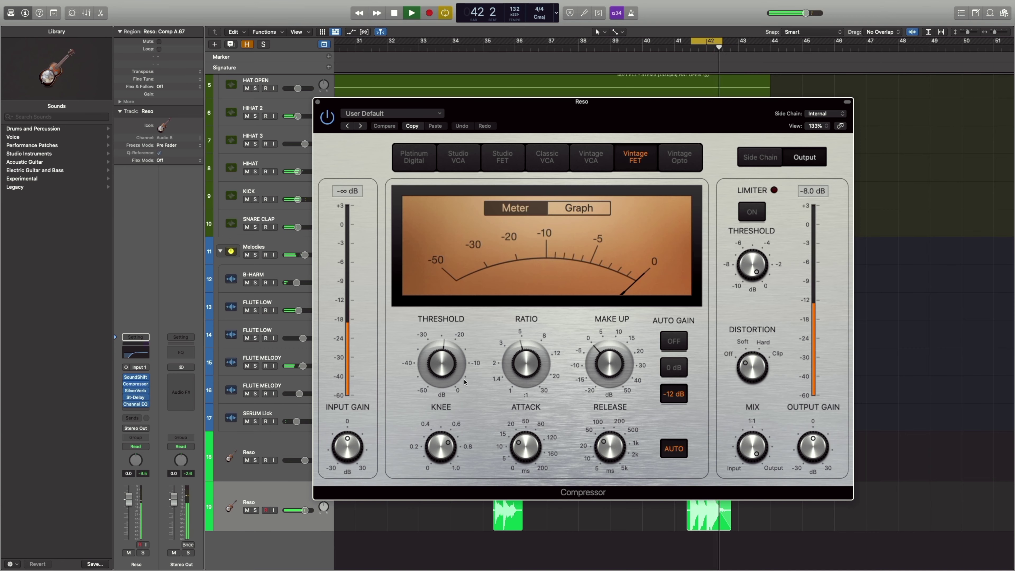
click(319, 102)
Turn off the cycle range and play the arrangement from the Drop at bar 18
click(712, 41)
scroll(491, 37, left, 13)
key(space)
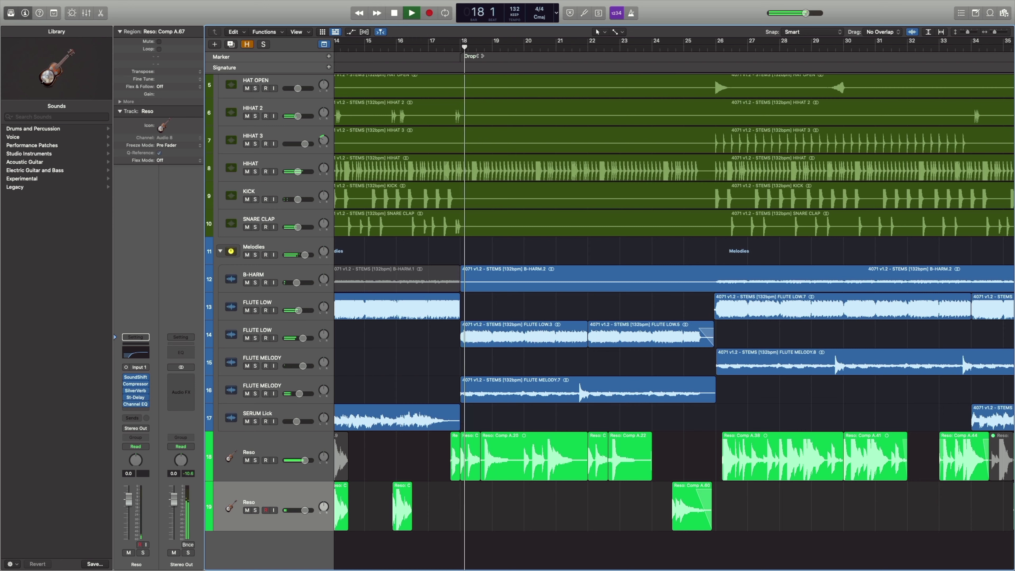
Set the Compressor's make-up gain on the upper Reso track to -3.5 dB
click(272, 469)
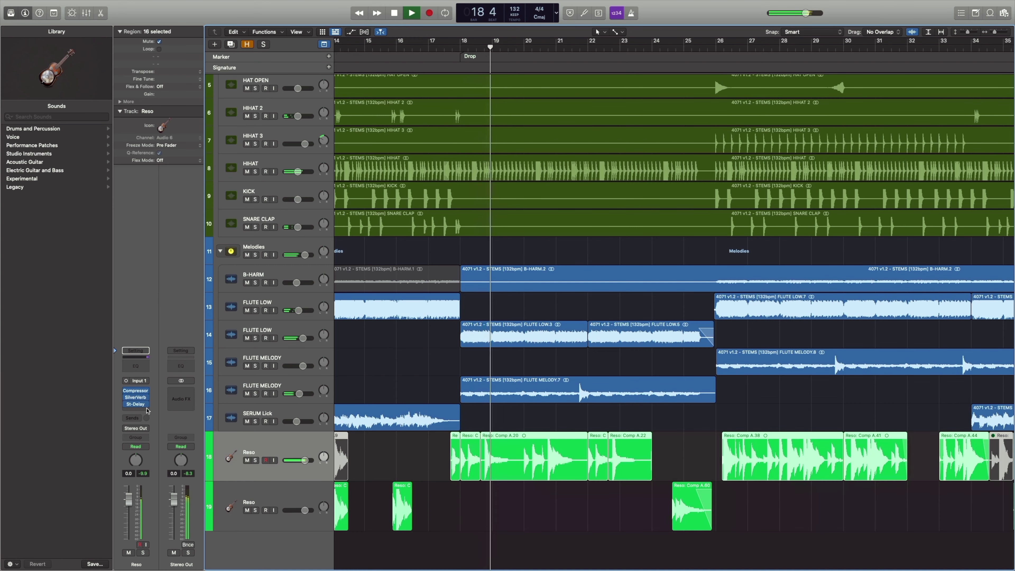
click(141, 391)
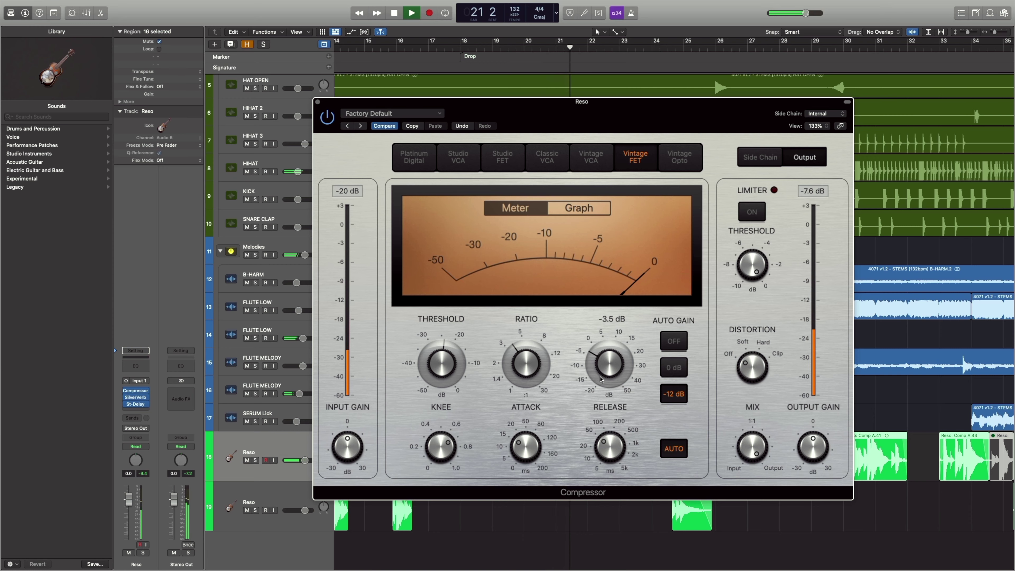
click(319, 103)
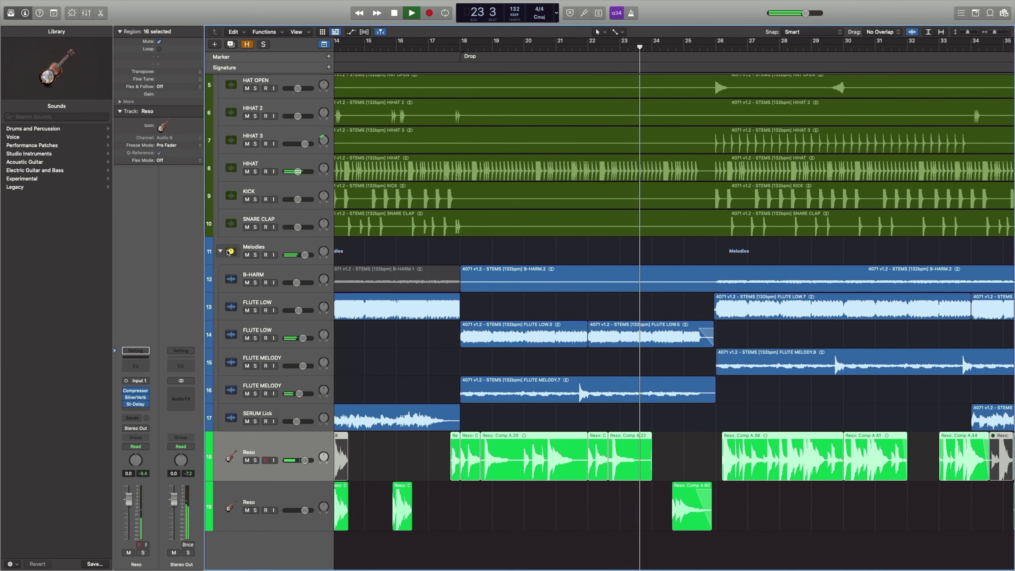
Check the L2 limiter settings on the lower FLUTE LOW track and replay the arrangement from just before the Drop
click(272, 332)
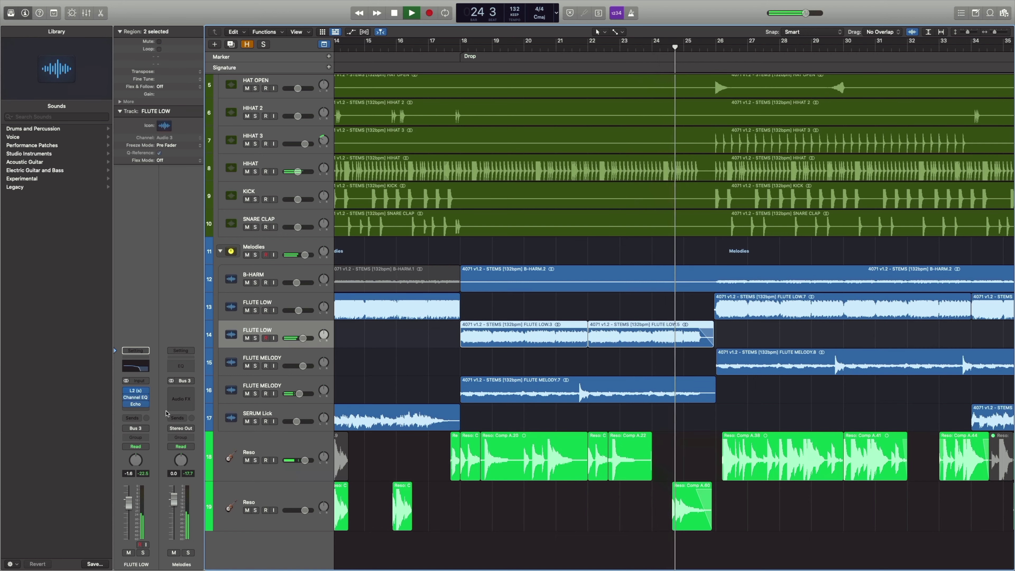
click(135, 391)
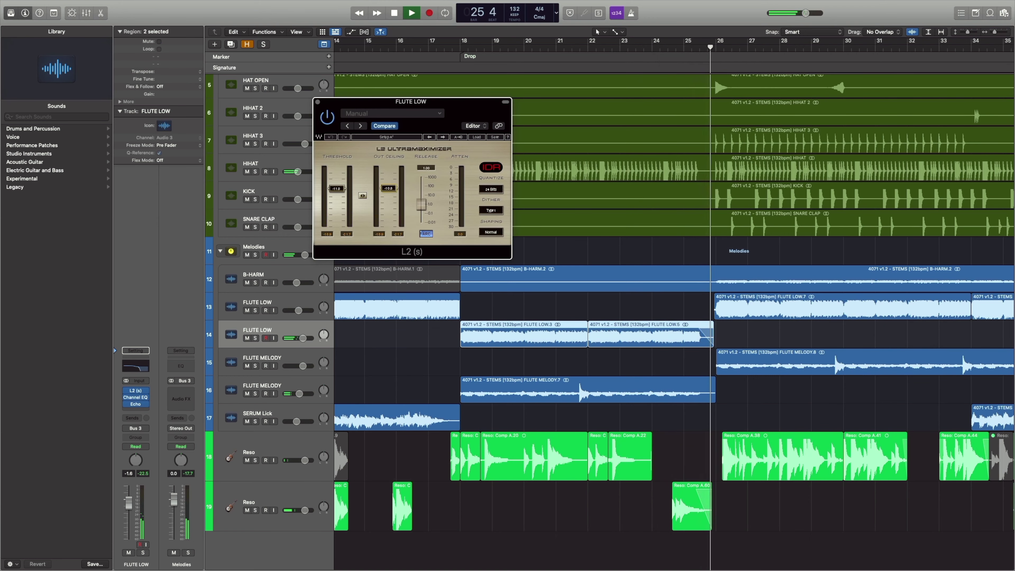
click(452, 45)
click(319, 103)
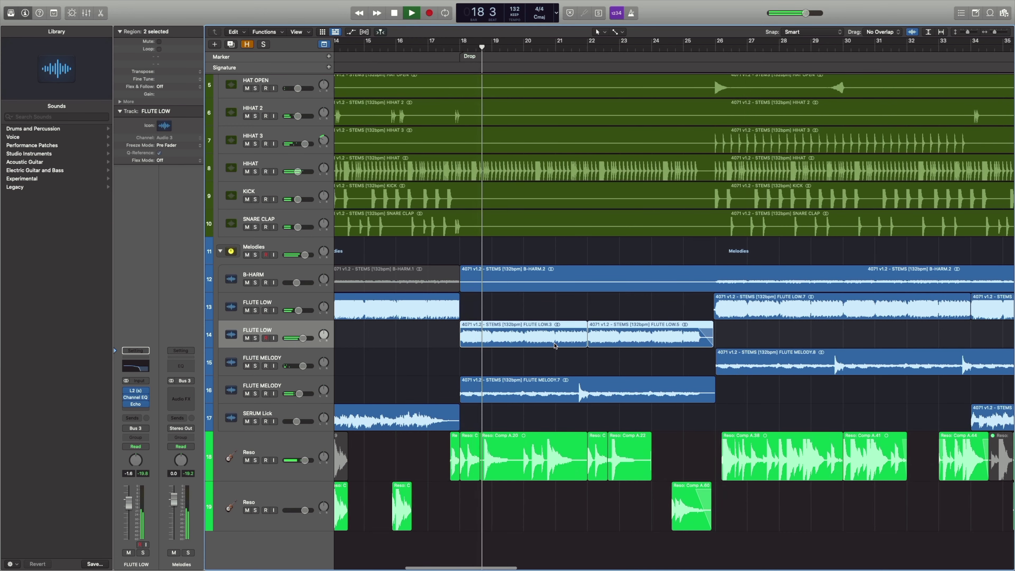
Mute the two upper Reso regions between bars 26 and 32
scroll(563, 388, right, 10)
drag(409, 441, 568, 440)
right_click(569, 431)
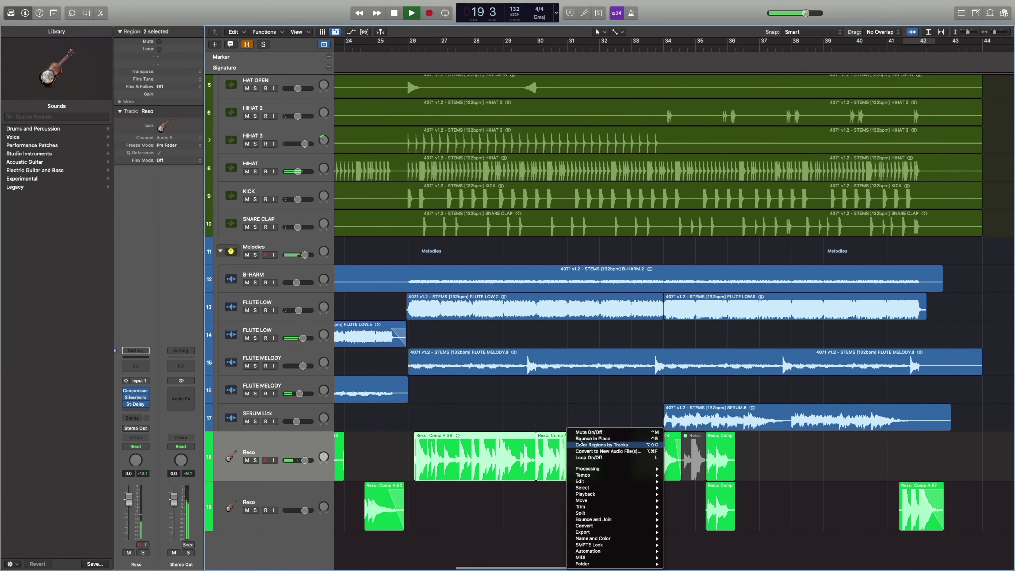
click(587, 433)
scroll(532, 421, left, 8)
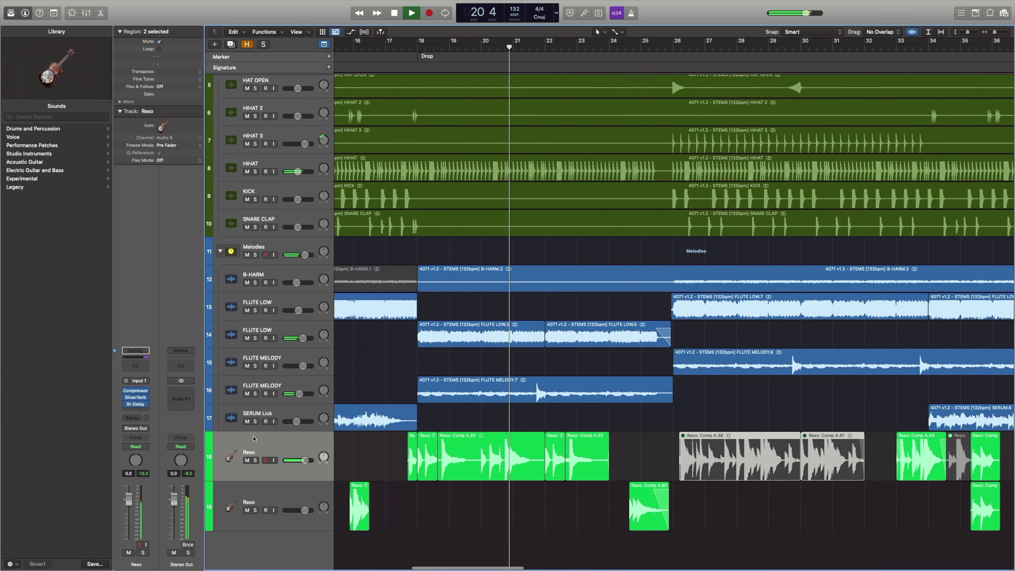
Check the Stereo Delay settings on the upper Reso track
click(226, 431)
click(136, 404)
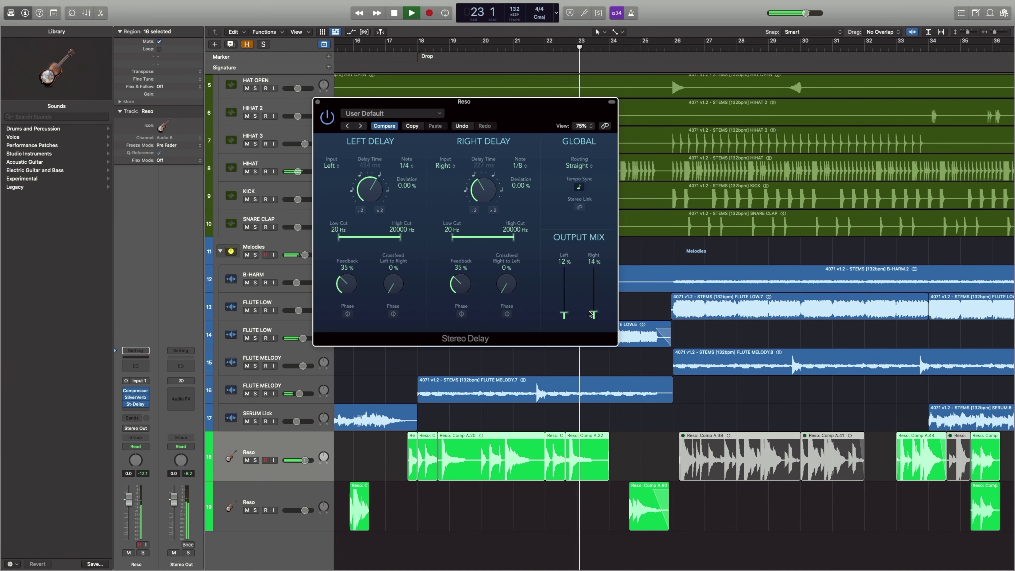
click(319, 102)
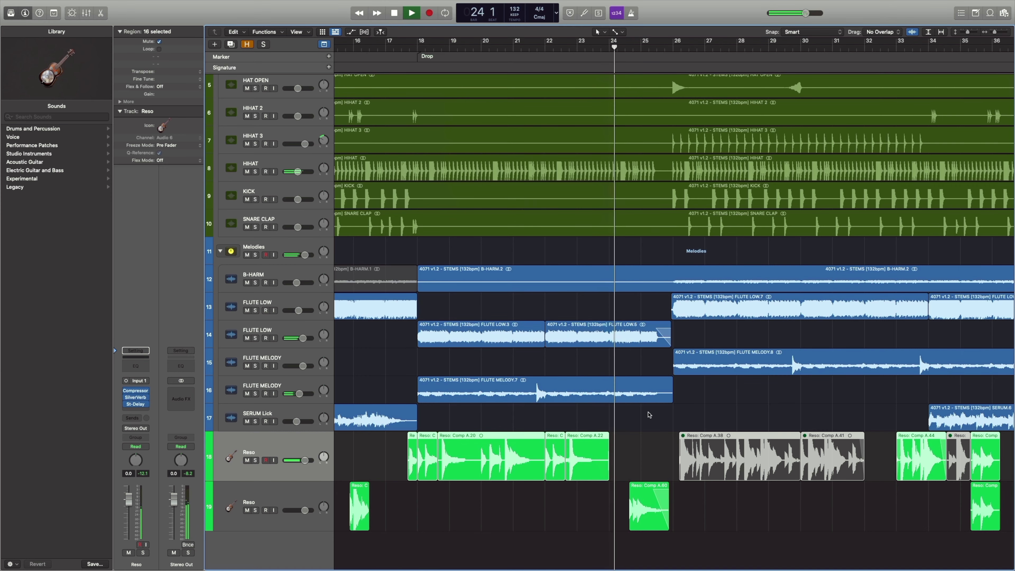
Trim the end of the upper Reso region just before bar 24 slightly and add a short fade-out with the Fade tool
drag(608, 460, 605, 463)
click(612, 461)
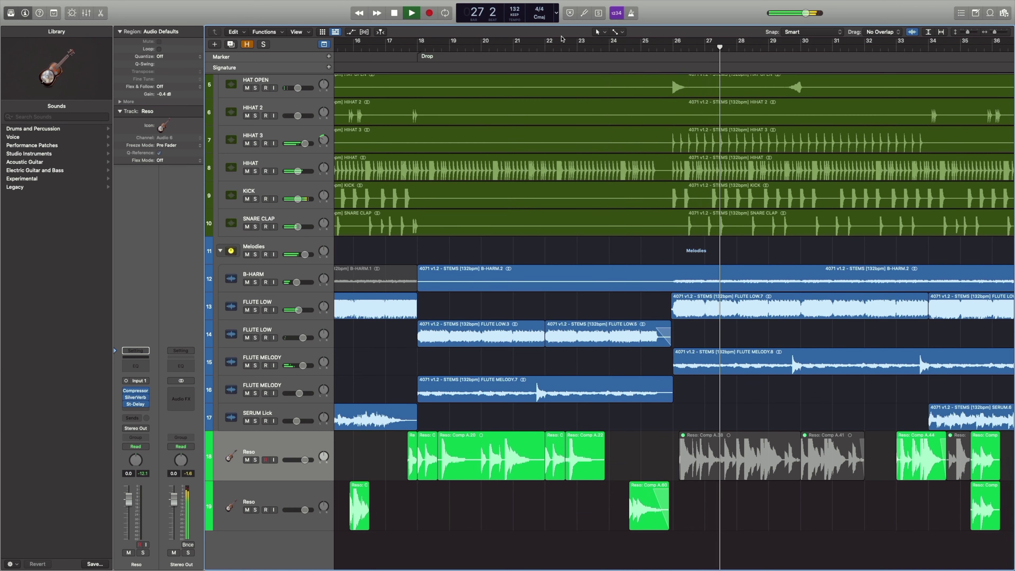
click(615, 32)
click(635, 166)
click(615, 32)
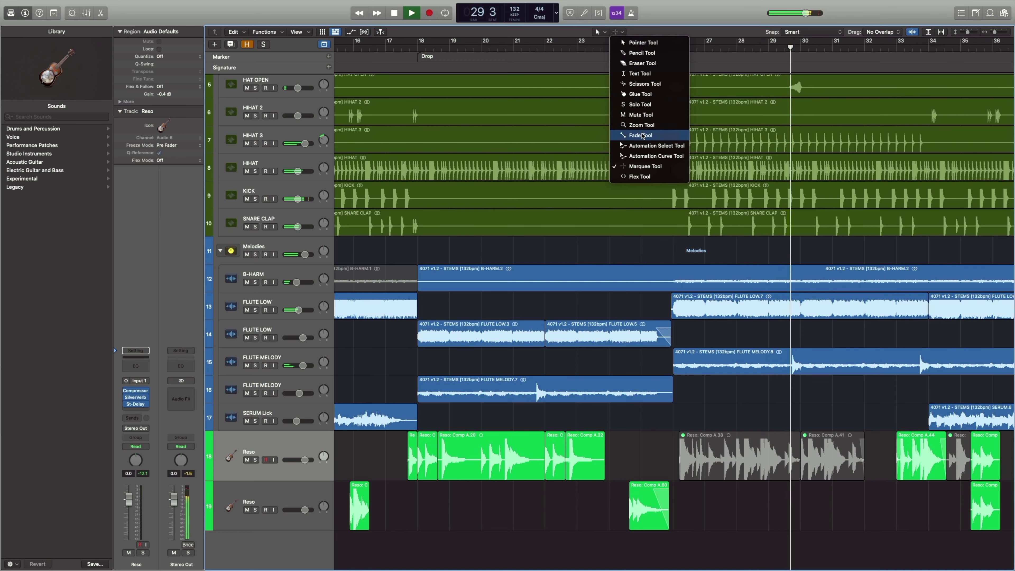
click(636, 133)
drag(607, 448, 594, 447)
click(614, 423)
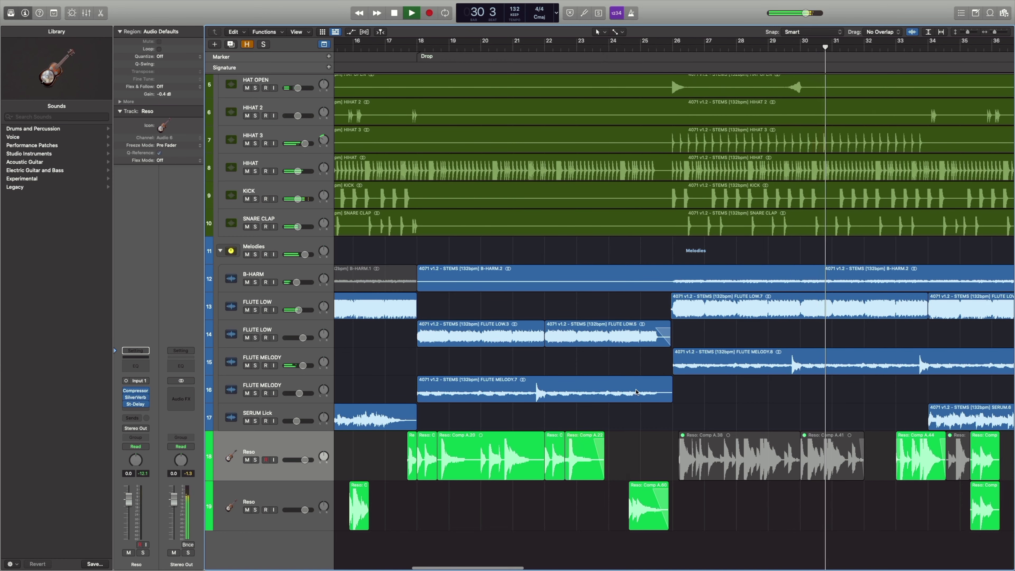
Delete the two muted upper Reso regions between bars 26 and 32
scroll(616, 413, right, 7)
drag(469, 415, 580, 444)
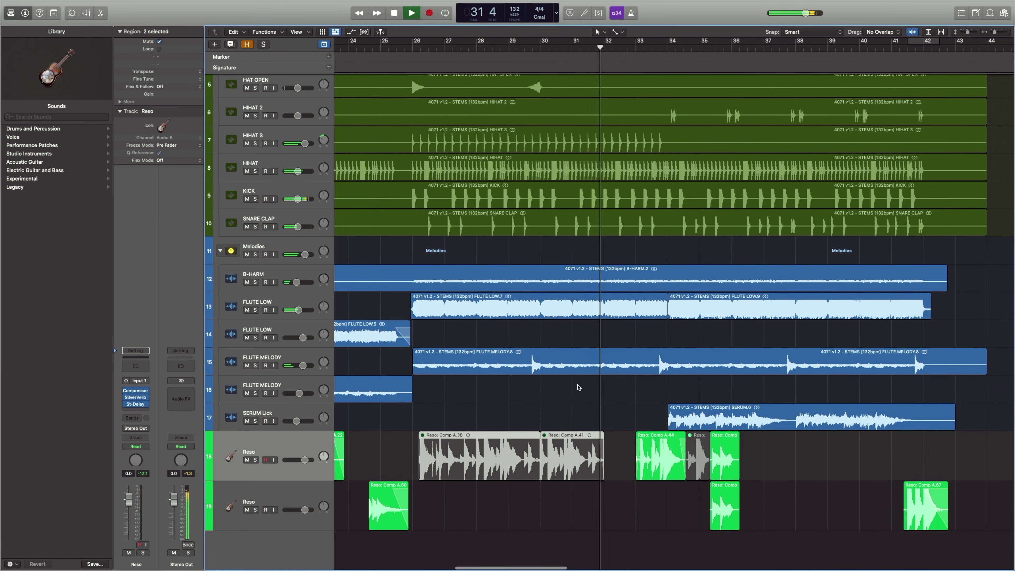
key(Delete)
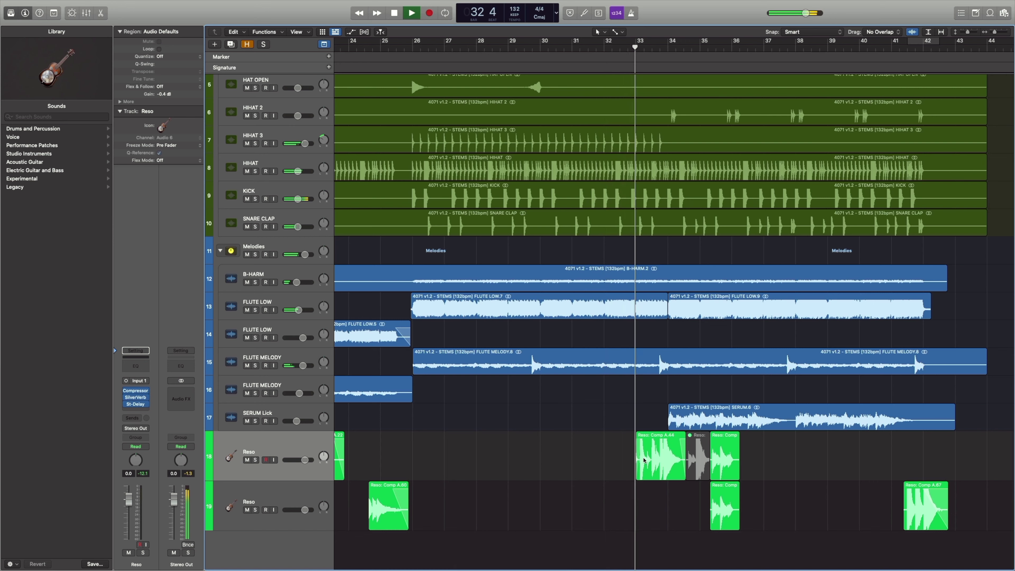
Solo the upper FLUTE LOW, B-HARM and upper FLUTE MELODY tracks in turn to identify each melodic part
click(637, 468)
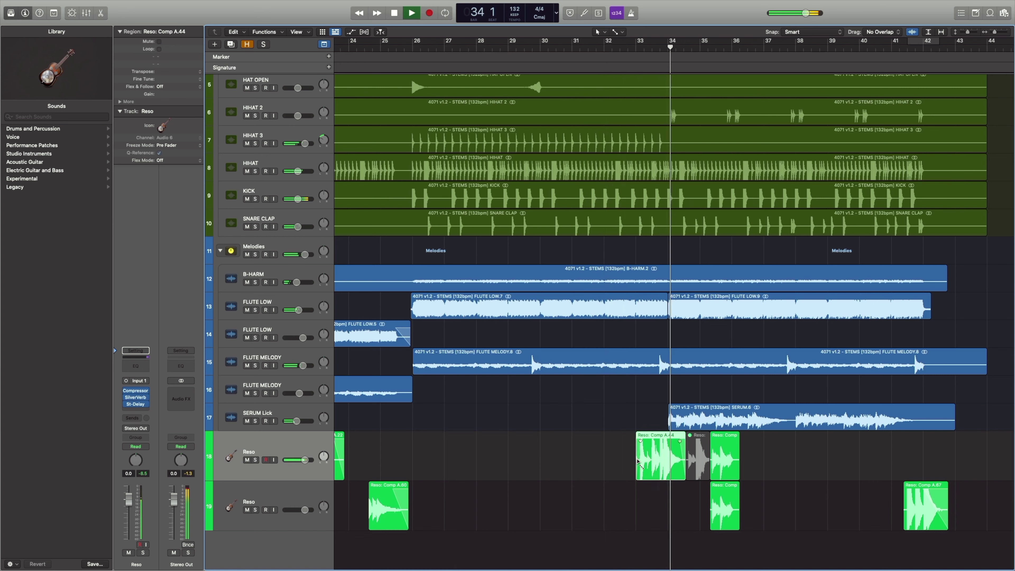
click(293, 446)
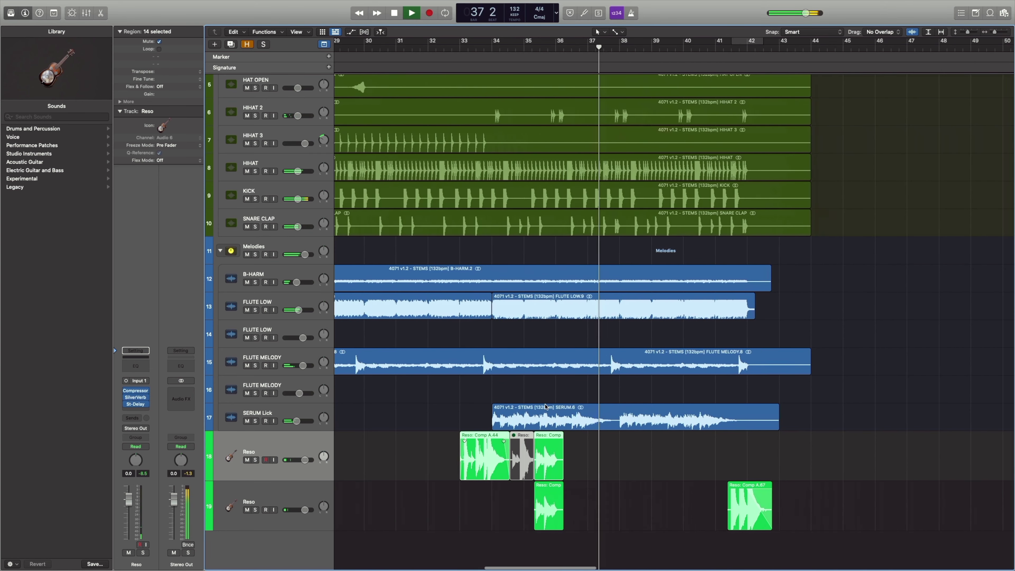
click(499, 410)
scroll(496, 399, up, 1)
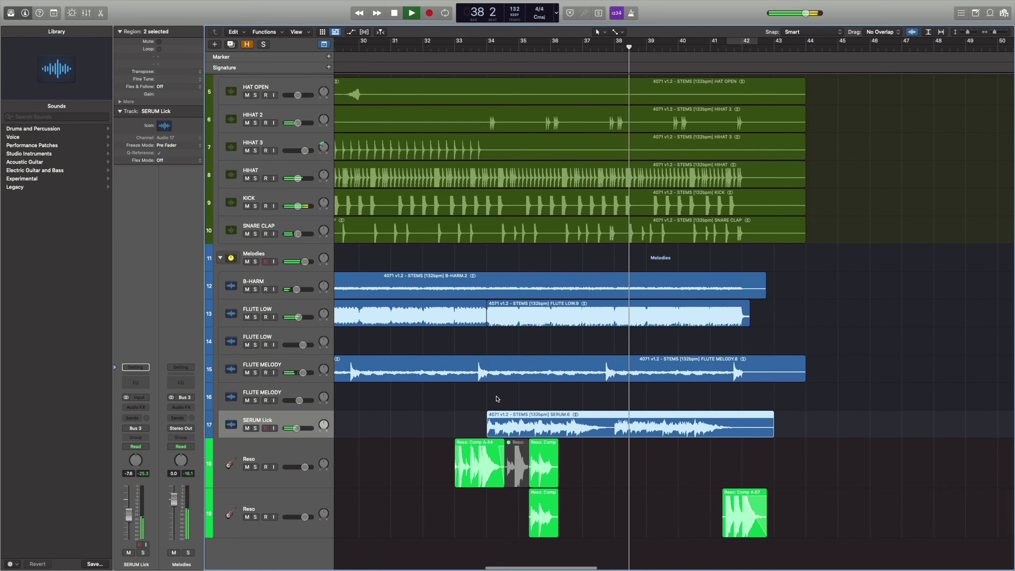
click(255, 318)
click(255, 318)
click(255, 289)
click(256, 290)
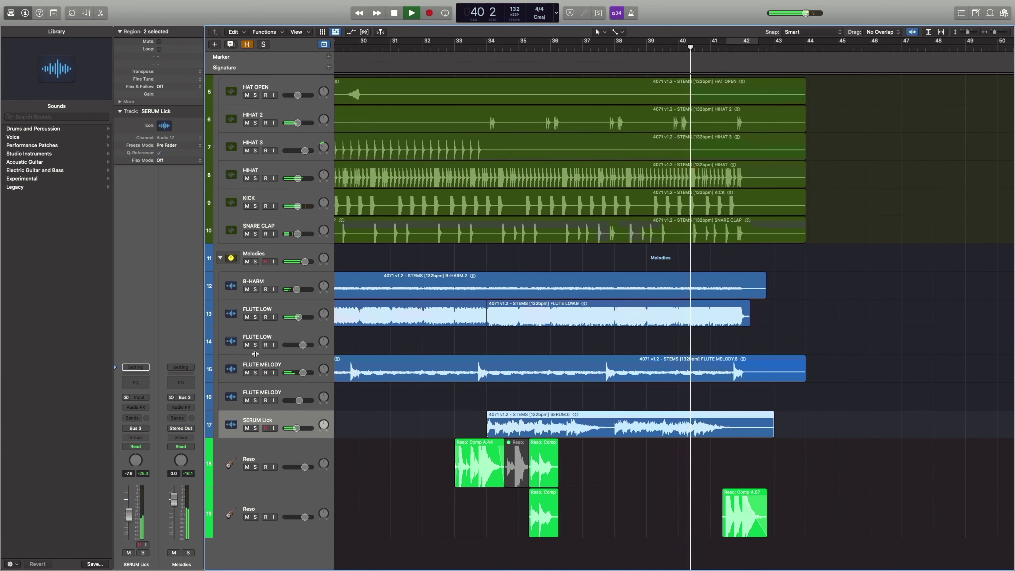
click(255, 373)
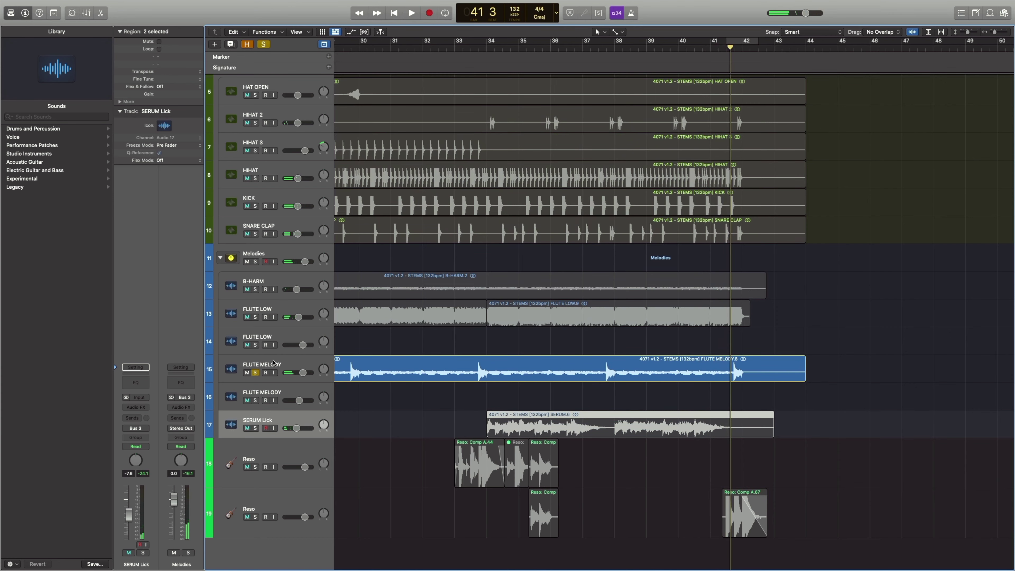
Move the FLUTE MELODY region starting at bar 26 to the lower FLUTE MELODY track and play it unsoloed
click(474, 364)
key(space)
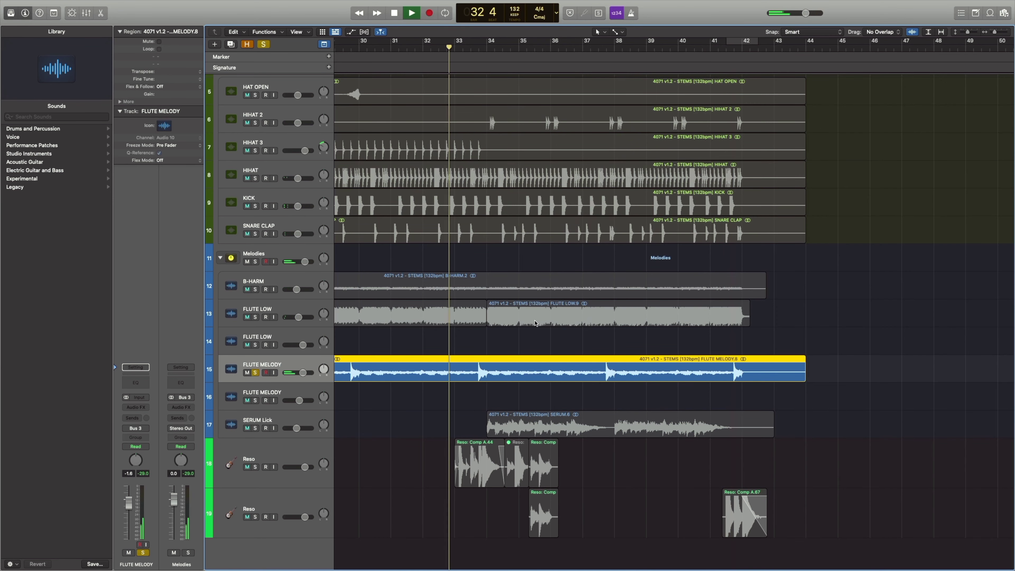
scroll(391, 348, left, 5)
click(437, 384)
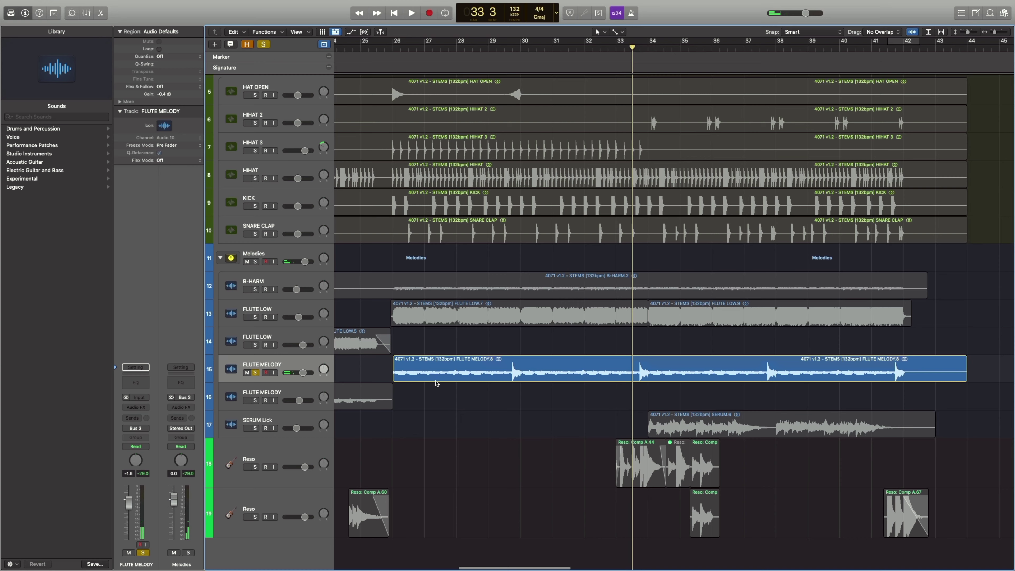
key(space)
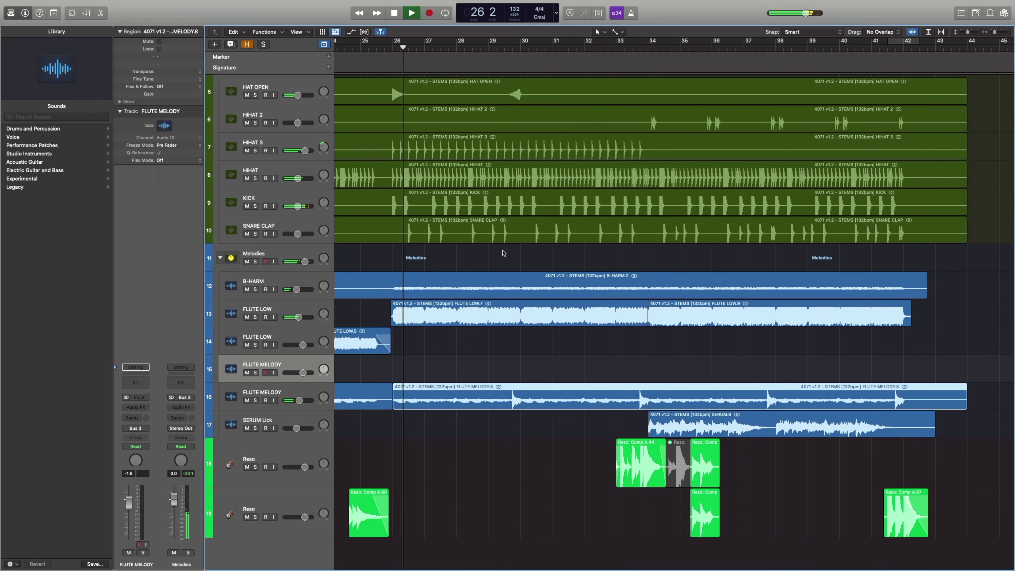
Split the lower FLUTE MELODY region at bar 34 with the Marquee tool and move its bars 26 to 34 to the upper FLUTE MELODY track
scroll(463, 367, left, 4)
scroll(519, 372, left, 8)
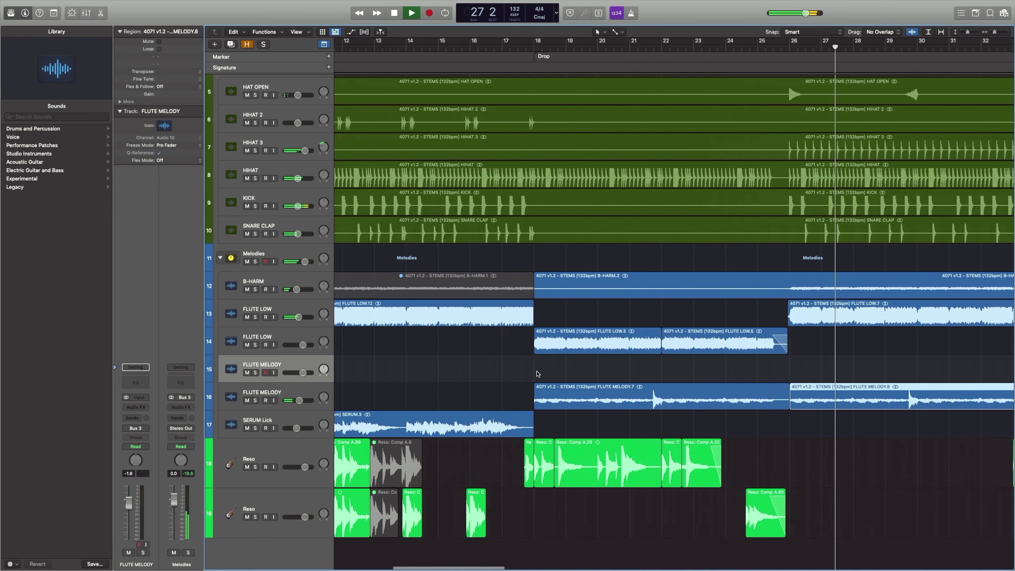
scroll(584, 377, right, 3)
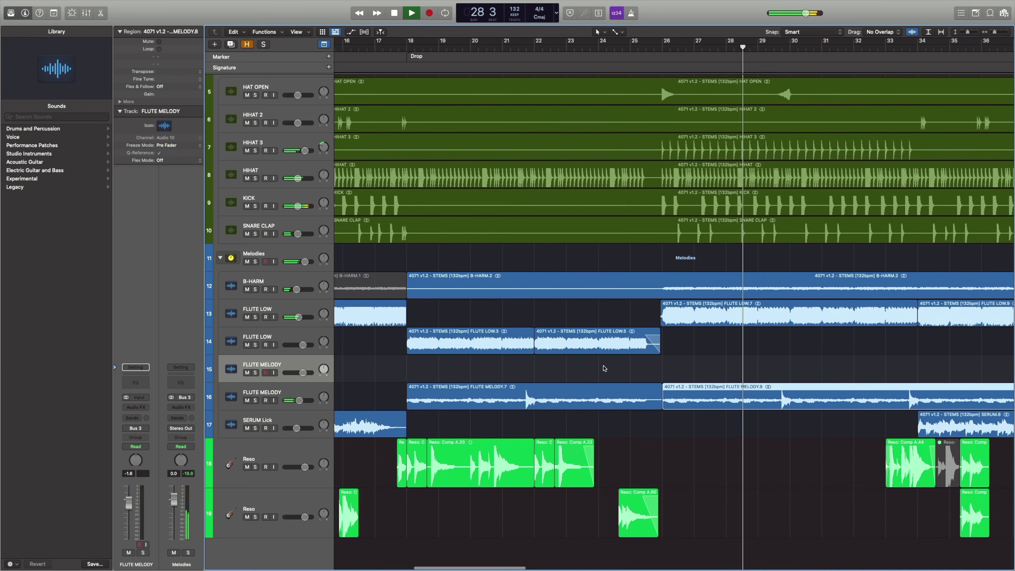
key(super+Left)
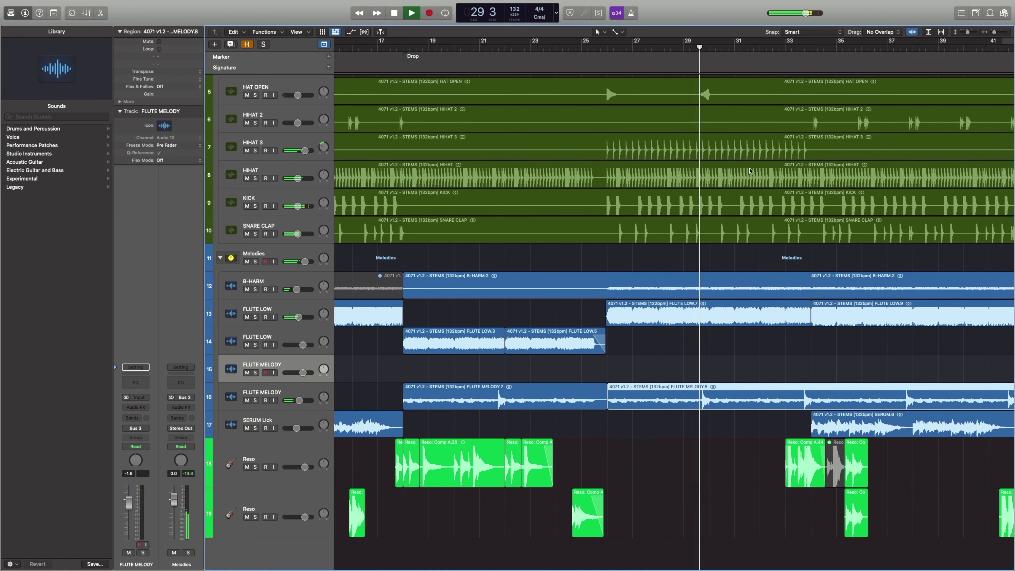
click(617, 31)
click(645, 166)
drag(812, 387, 650, 362)
click(648, 400)
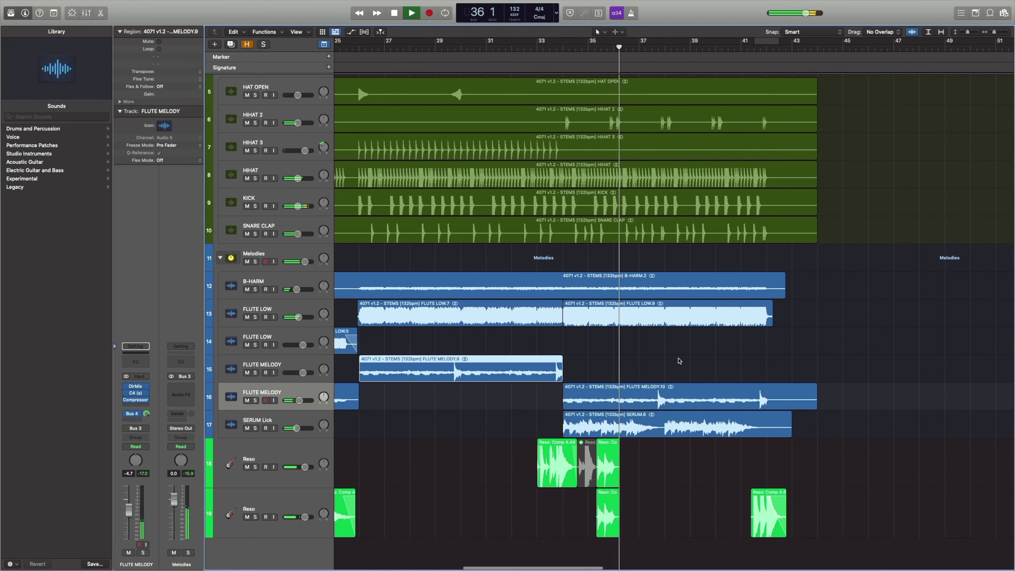
click(689, 362)
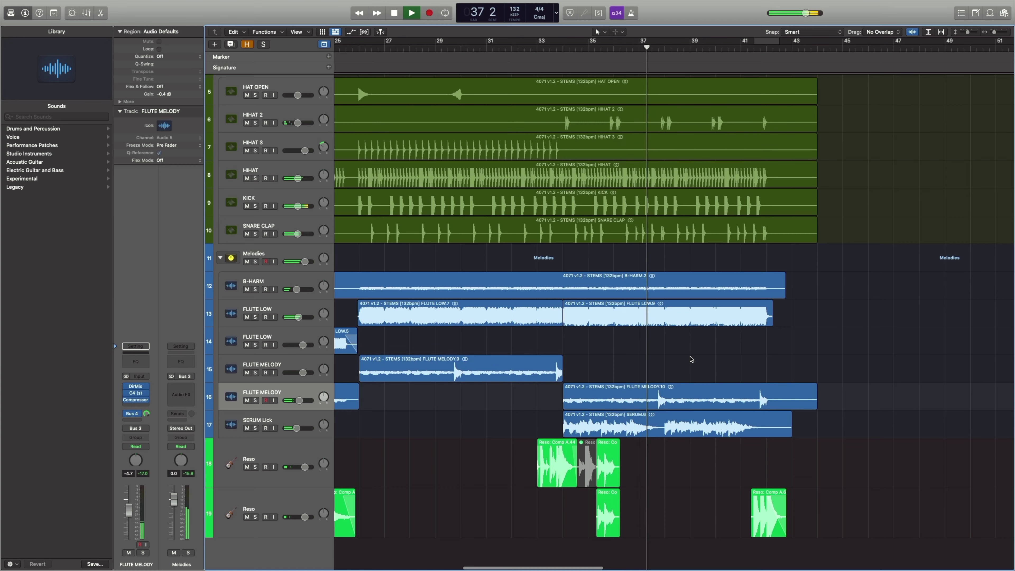
Cut off the tail of the last FLUTE MELODY region so it ends level with the SERUM Lick region
scroll(716, 372, right, 10)
drag(576, 402, 548, 401)
key(Delete)
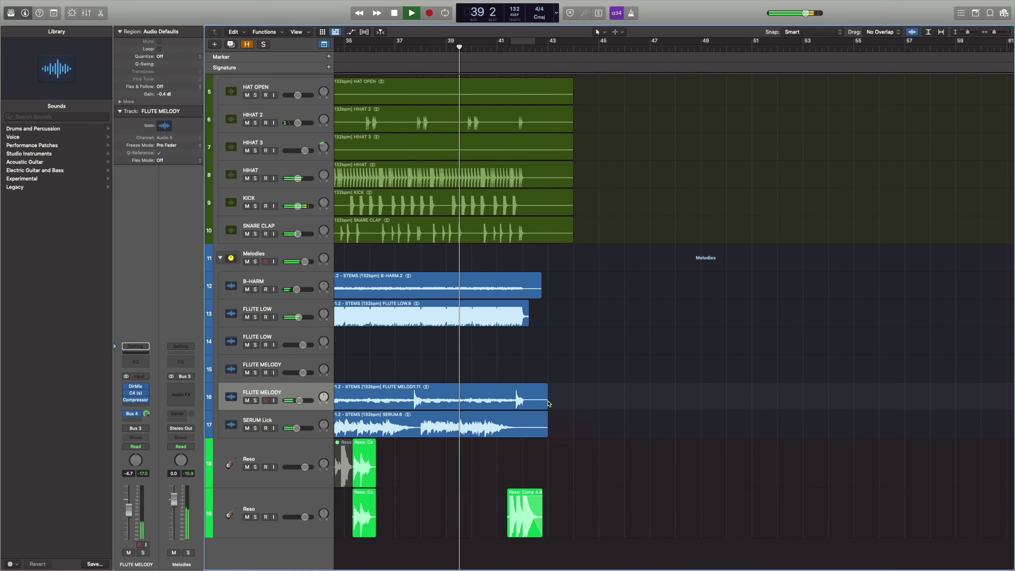
Delete the first muted region near the start of the lower Reso track
key(super+Left)
key(super+Left)
scroll(548, 404, left, 8)
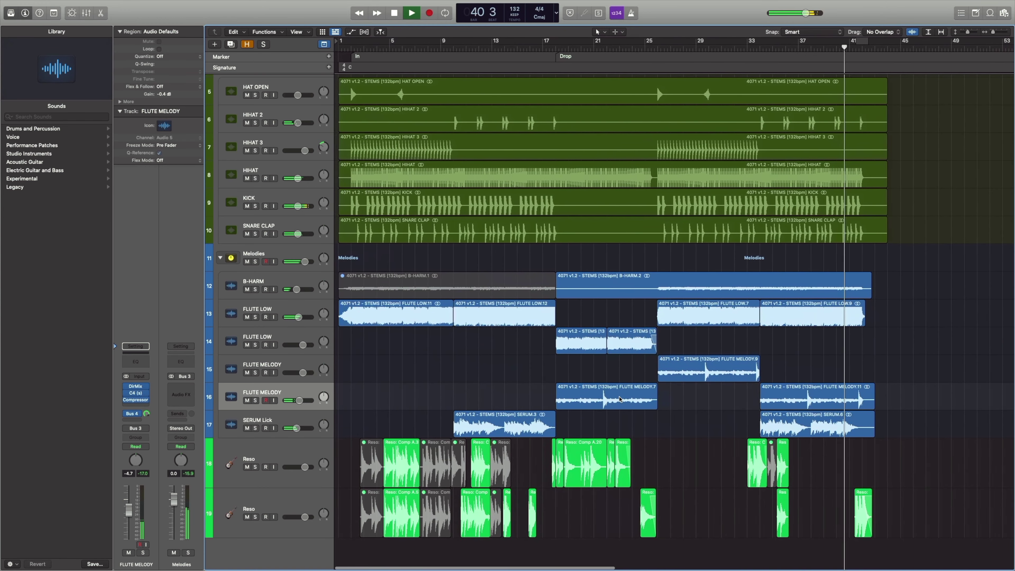
click(371, 503)
key(Delete)
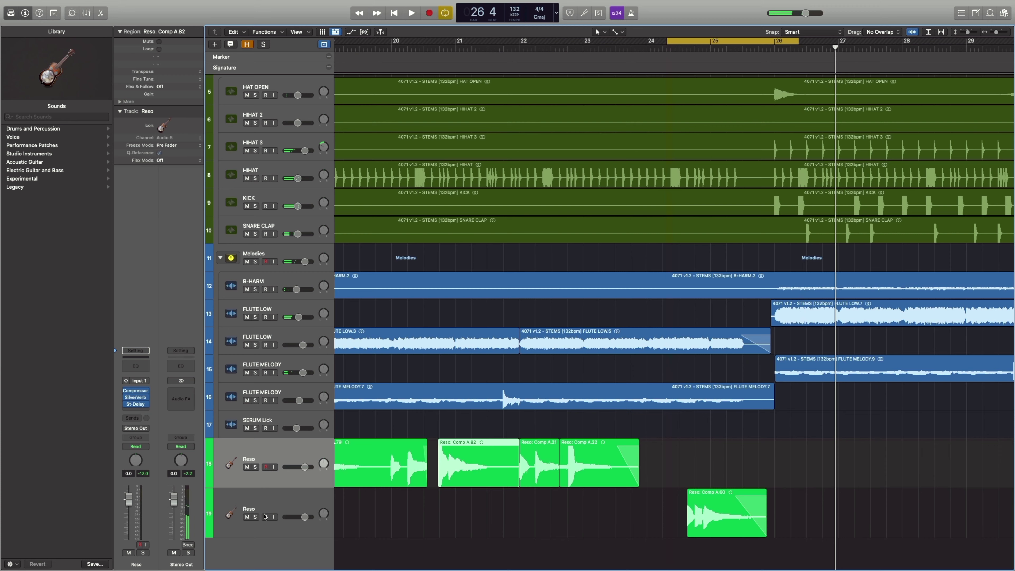
Solo the lower Reso track and audition its region around bar 25
key(s)
click(719, 516)
key(c)
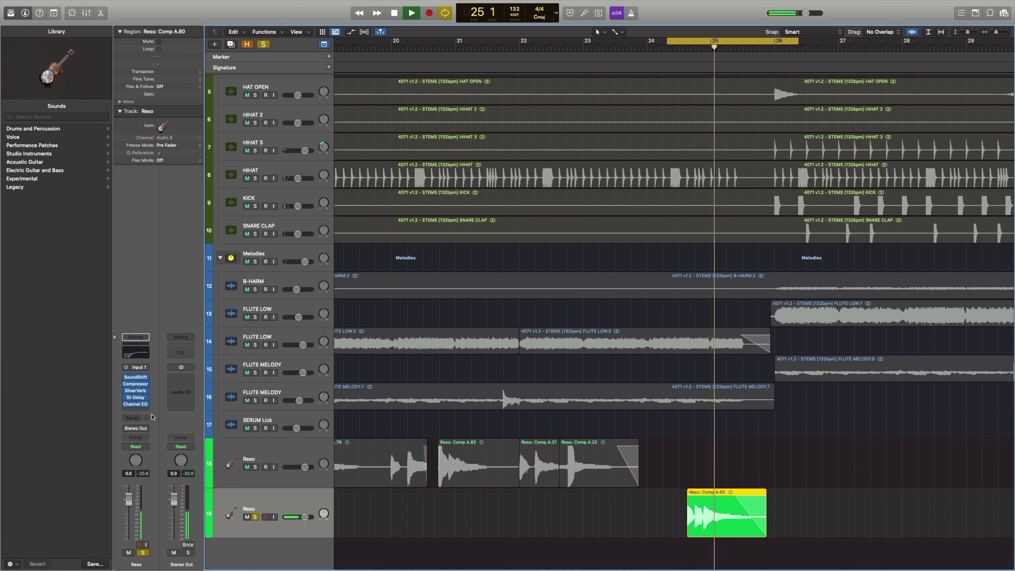
key(space)
Insert an Overdrive plug-in after the Channel EQ on the lower Reso track
click(133, 407)
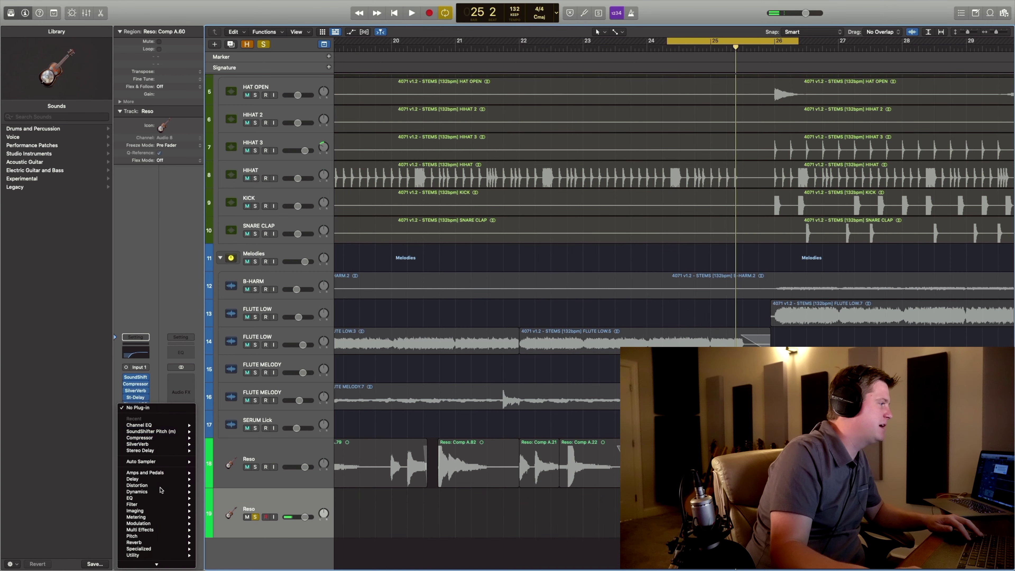
mouse_move(161, 492)
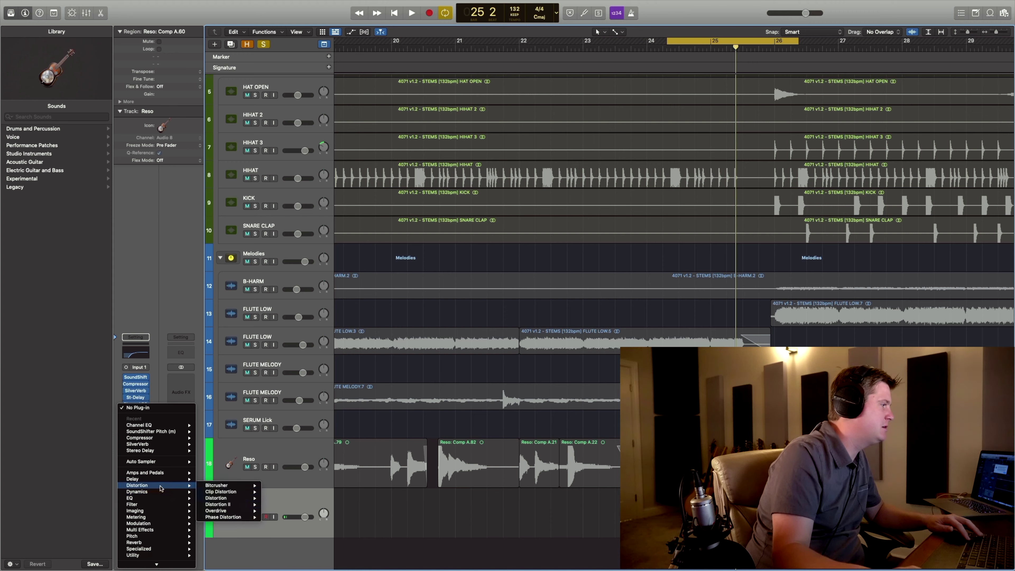
mouse_move(224, 511)
click(275, 511)
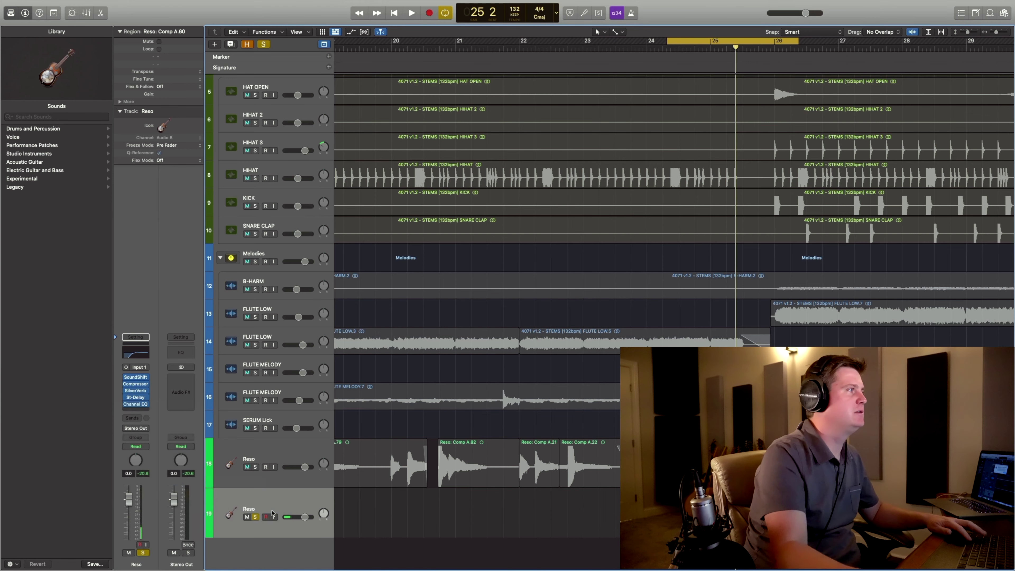
Set the Overdrive's Drive to 7.50 dB and Tone to 13300 Hz while the Reso phrase plays
key(space)
drag(342, 174, 343, 157)
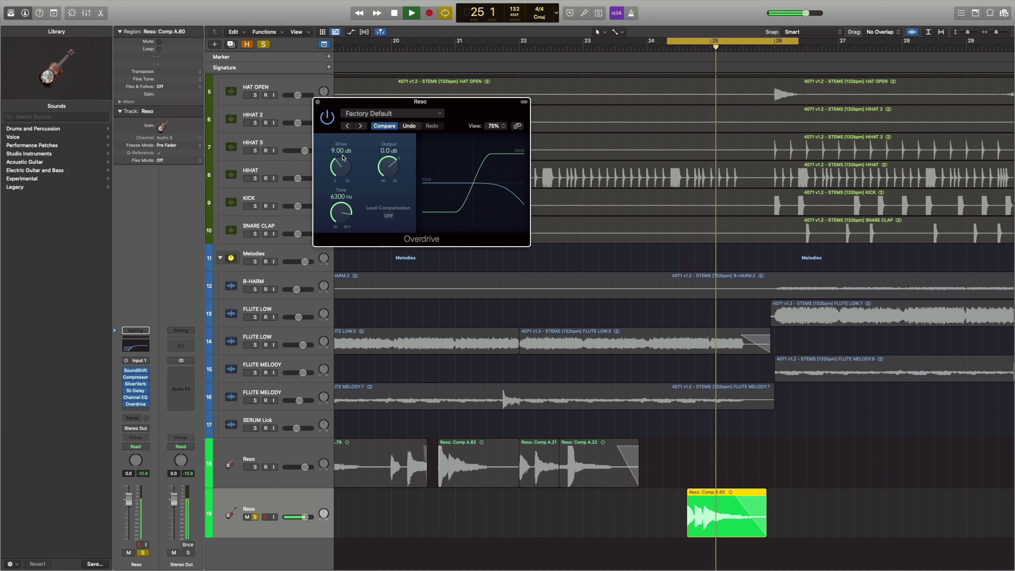
drag(337, 223, 339, 210)
drag(341, 164, 341, 173)
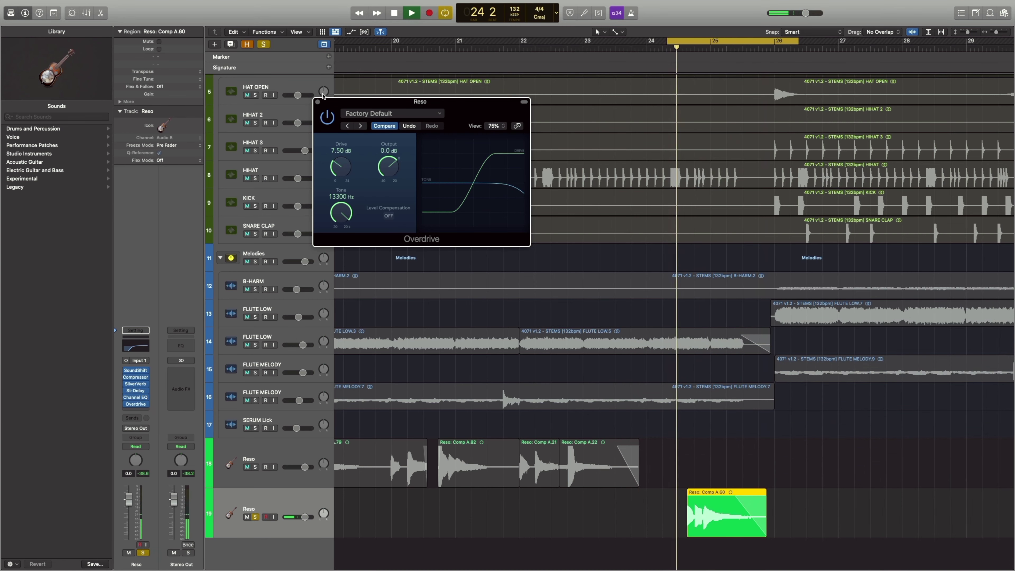
click(315, 102)
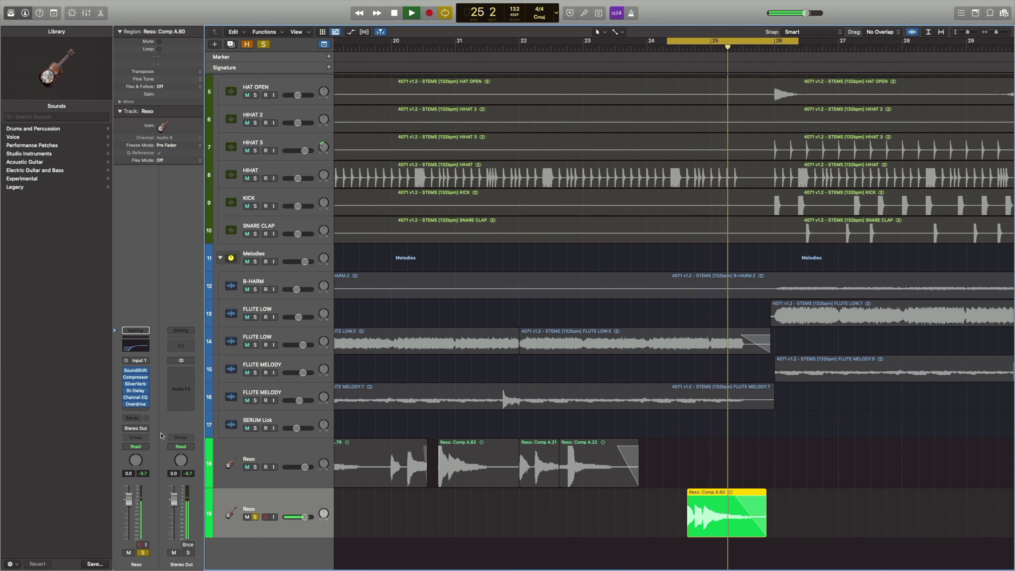
Insert a Sample Delay after the Overdrive on the lower Reso track and set its right delay to 570 samples
click(136, 411)
mouse_move(148, 479)
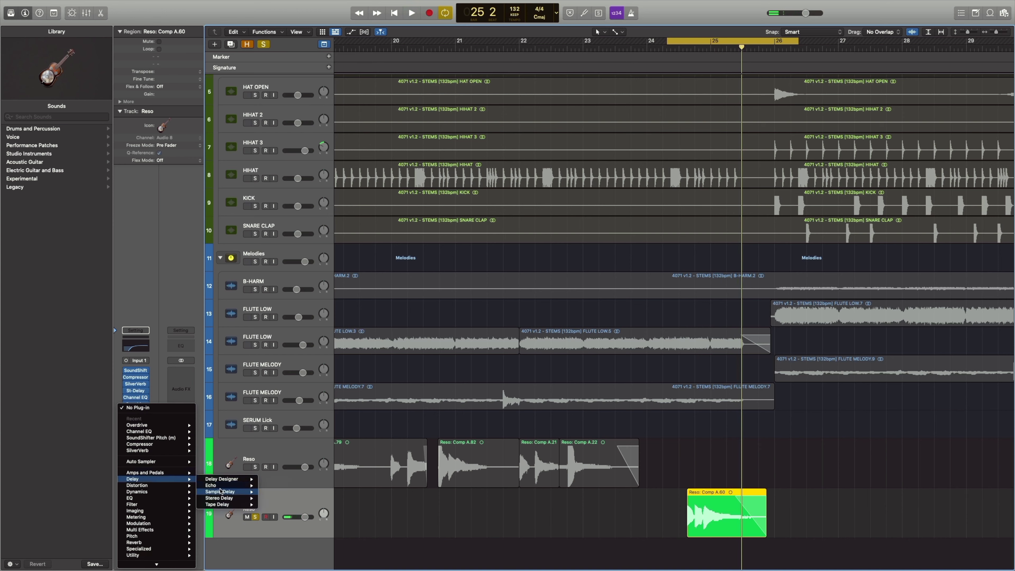
click(271, 499)
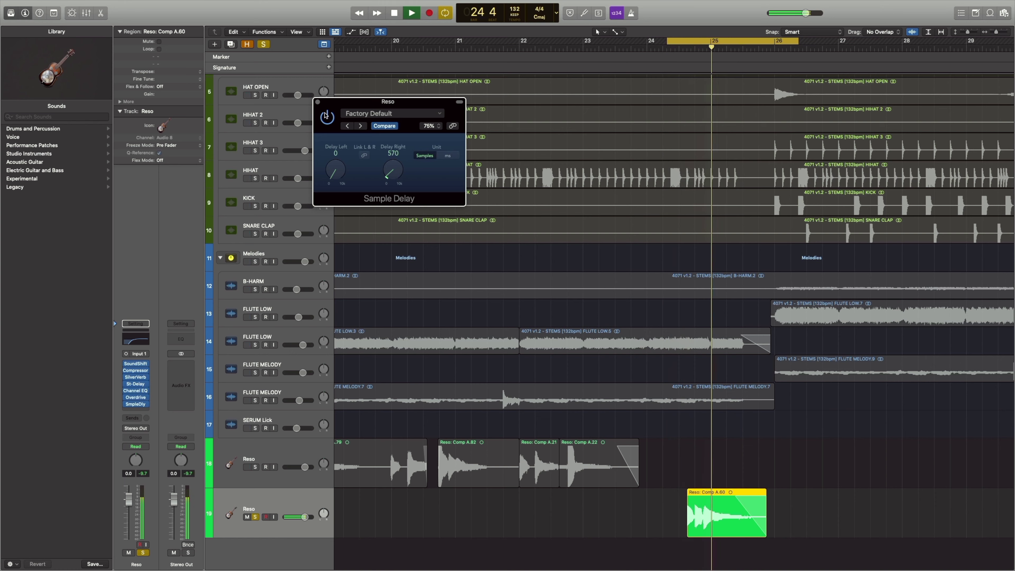
click(318, 102)
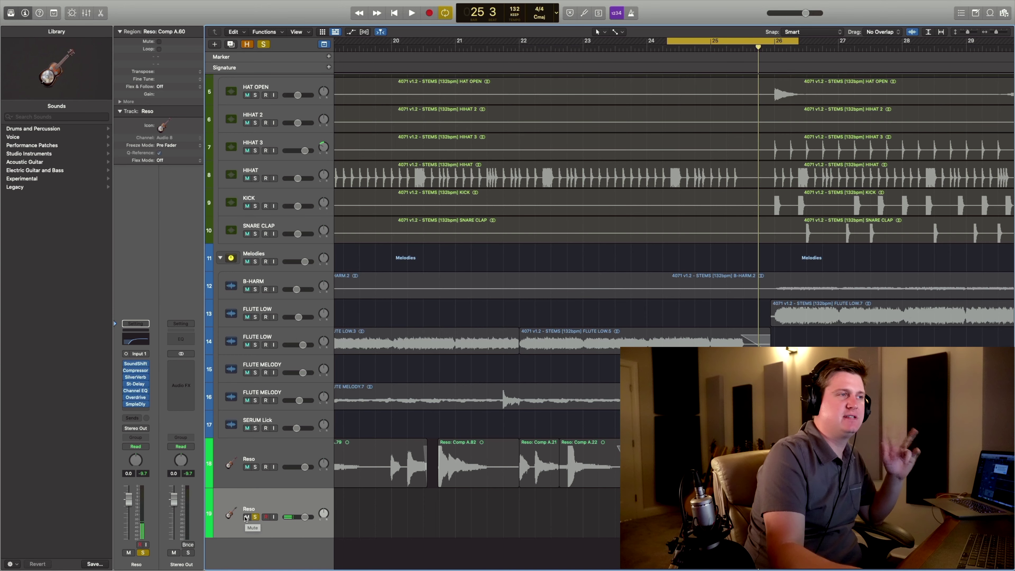
Unsolo the lower Reso track and lower its volume to -3.3 dB while the full mix plays
click(255, 517)
key(space)
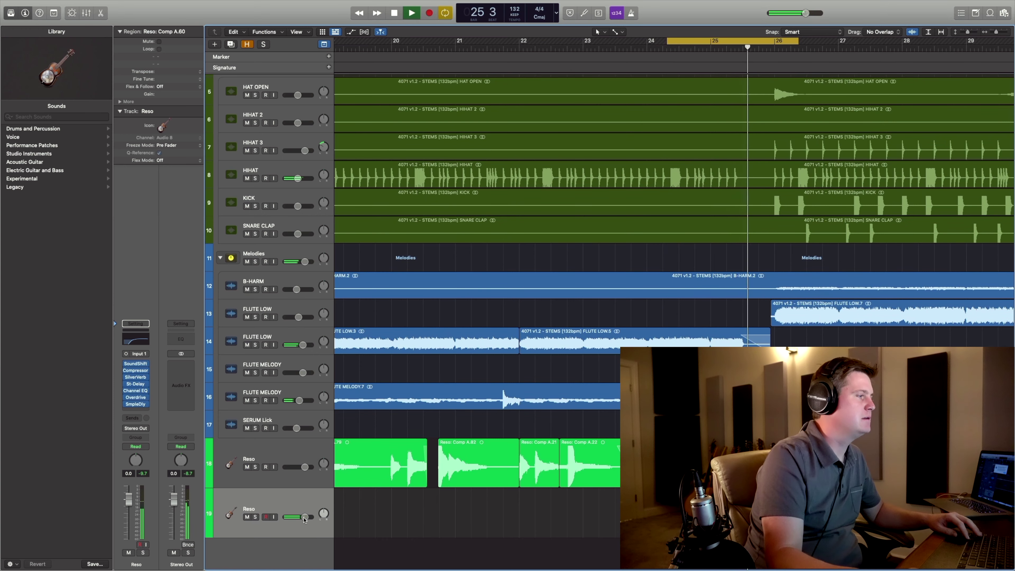
drag(303, 517, 289, 521)
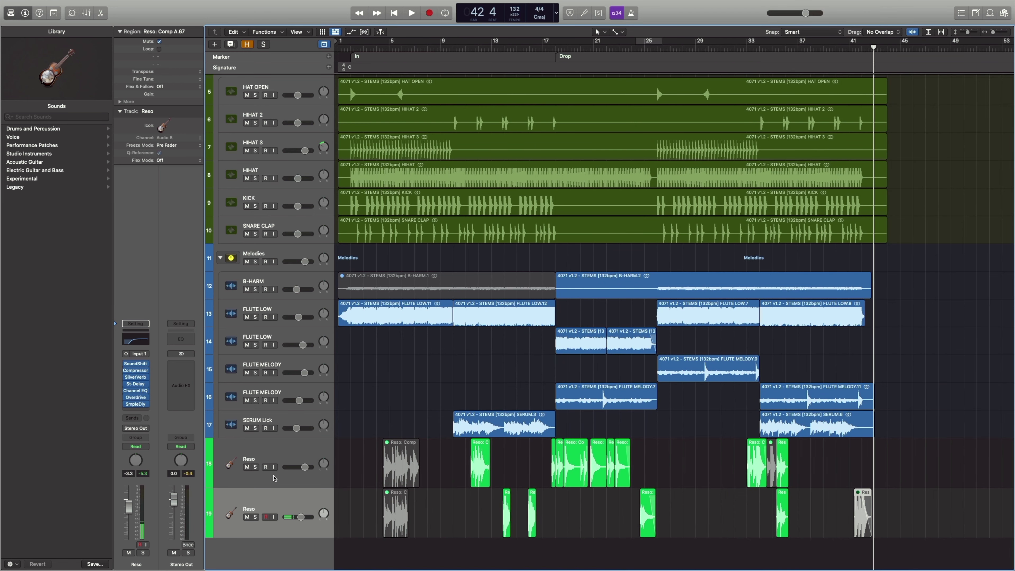
Group the two Reso tracks into a summing track stack and name the stack Reso
click(289, 450)
right_click(300, 446)
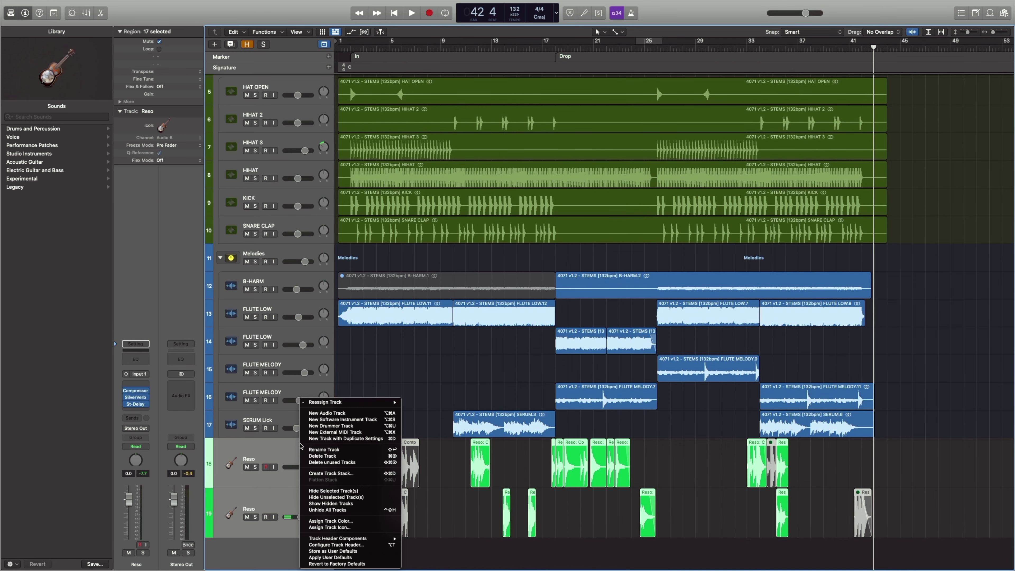
click(356, 475)
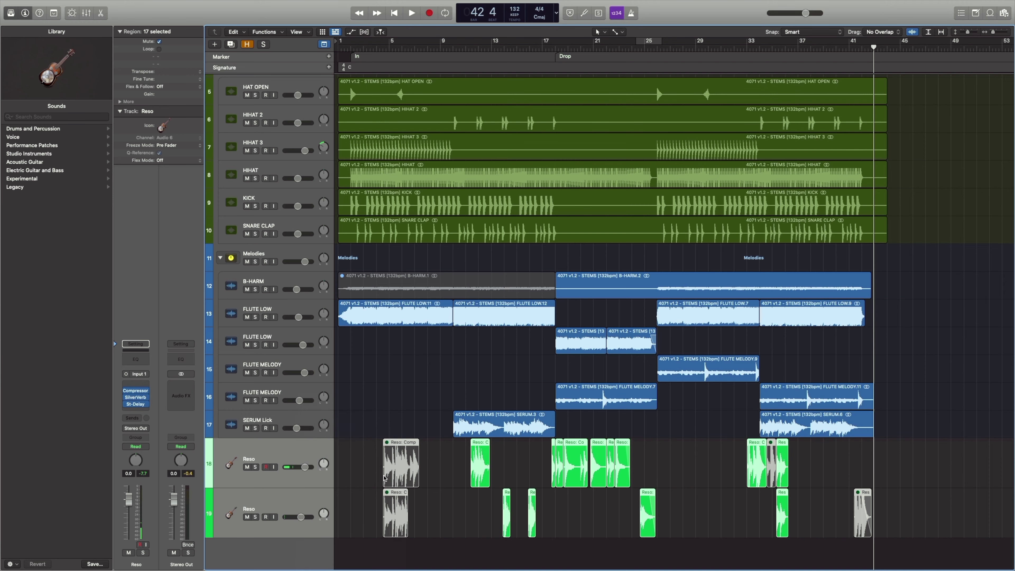
key(Return)
double_click(250, 447)
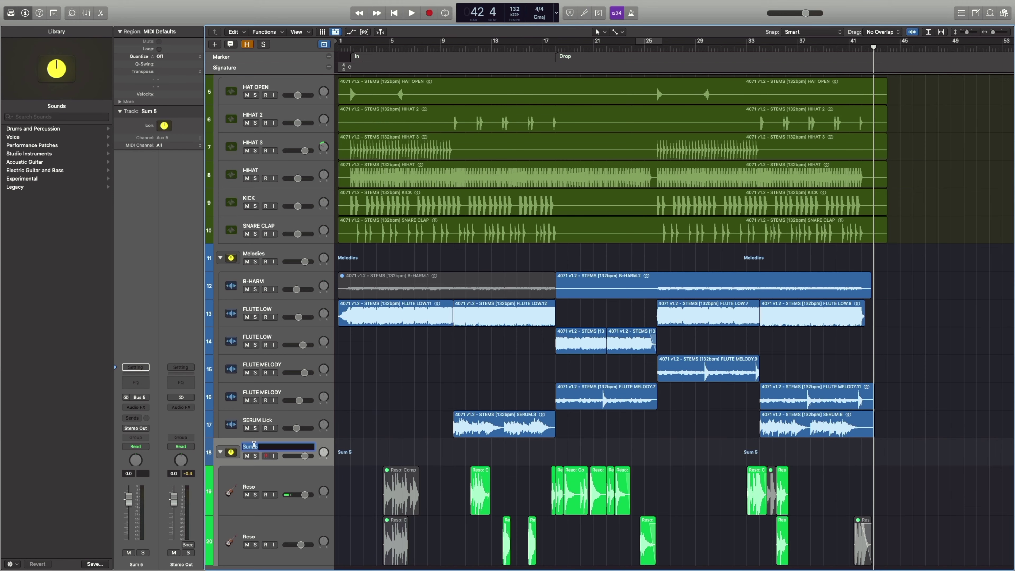
click(231, 462)
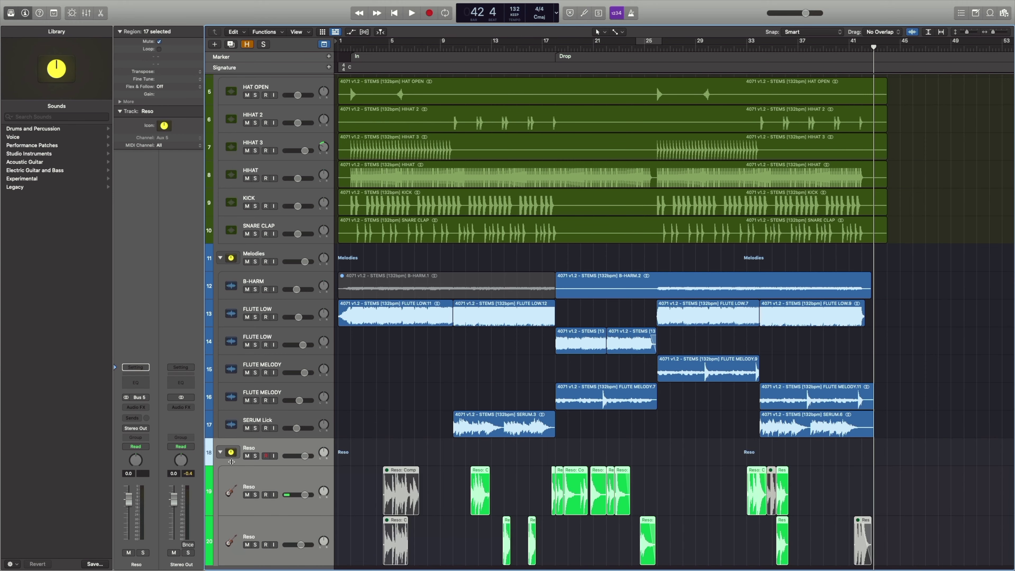
Collapse the Reso stack and enlarge its track height
click(221, 452)
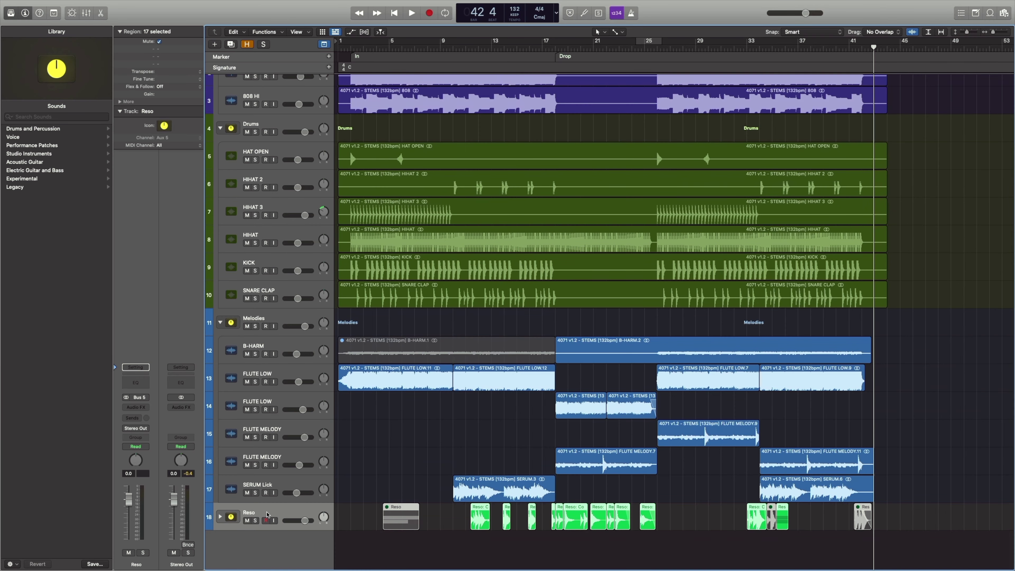
drag(327, 530, 327, 557)
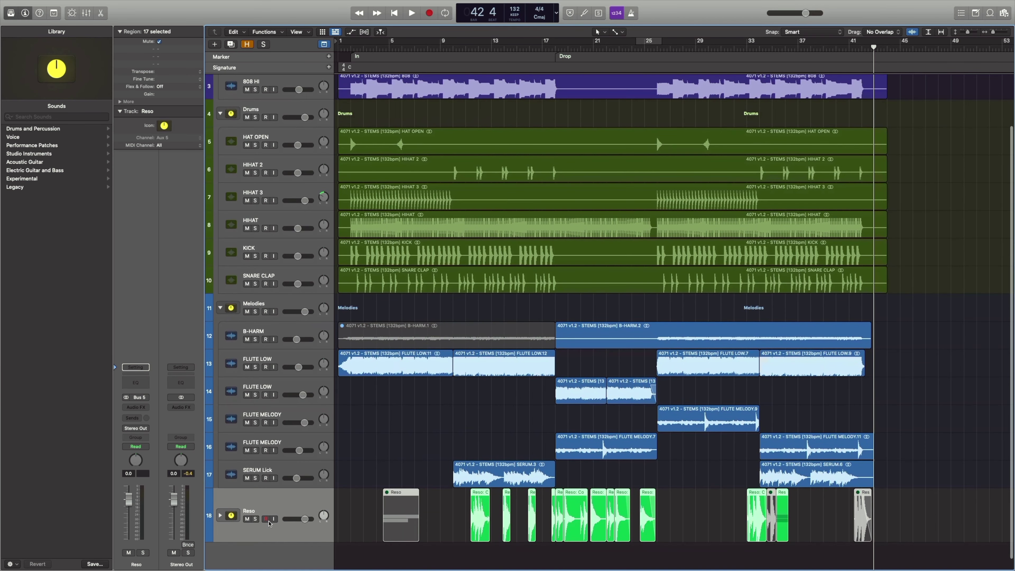
Add a Channel EQ to the Reso stack, enable its low-cut band and raise the cutoff frequency
click(142, 381)
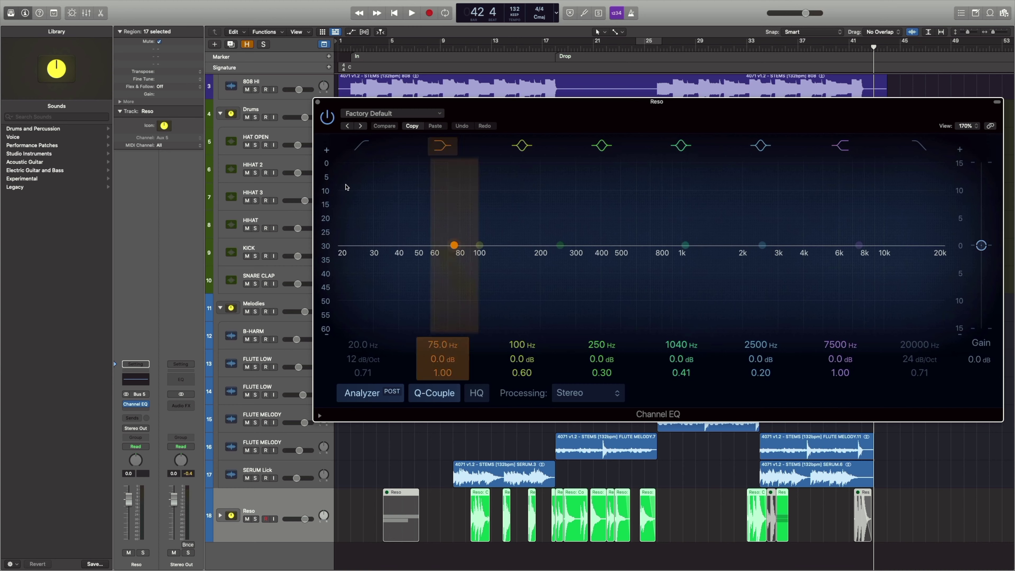
click(353, 143)
drag(351, 252, 451, 253)
click(318, 102)
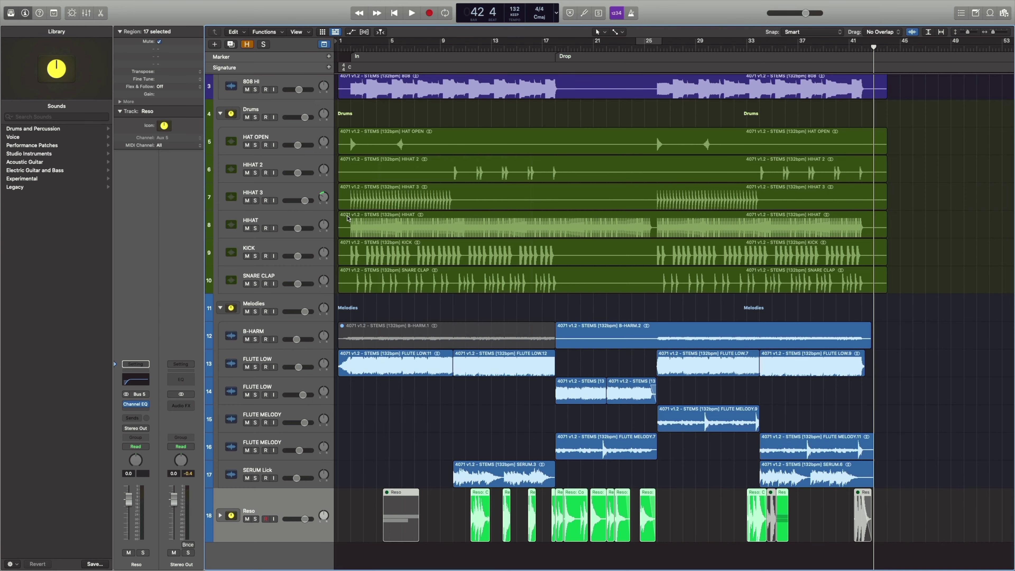
Insert a Compressor after the Channel EQ on the Reso stack and cue playback at the Reso phrase near bar 11
click(137, 408)
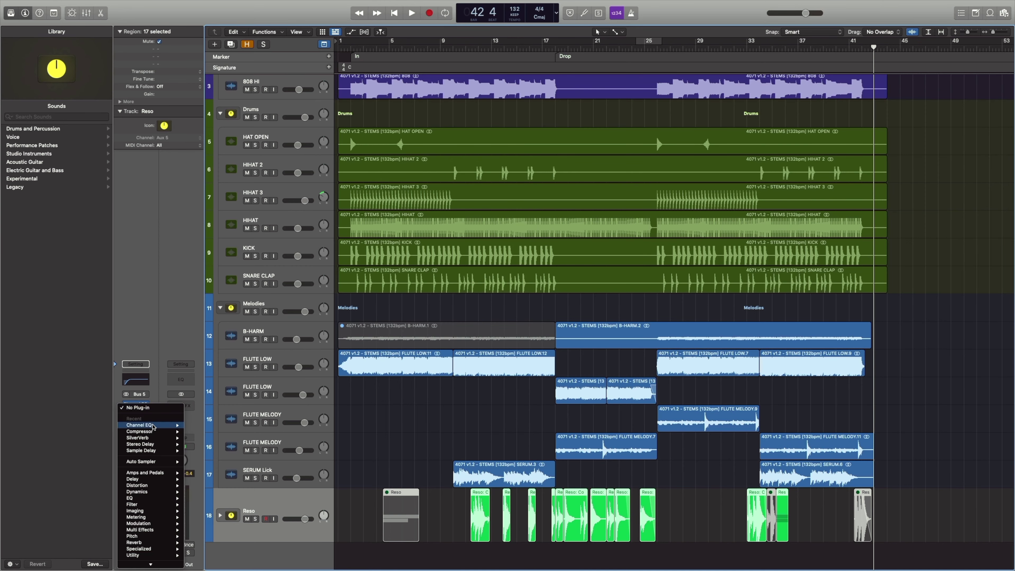
click(200, 432)
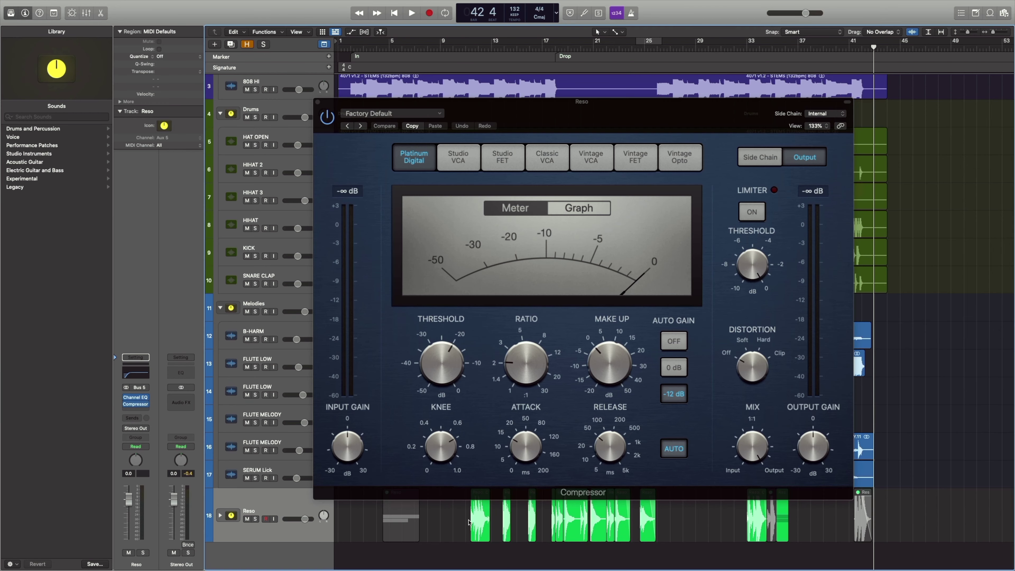
drag(497, 102, 725, 36)
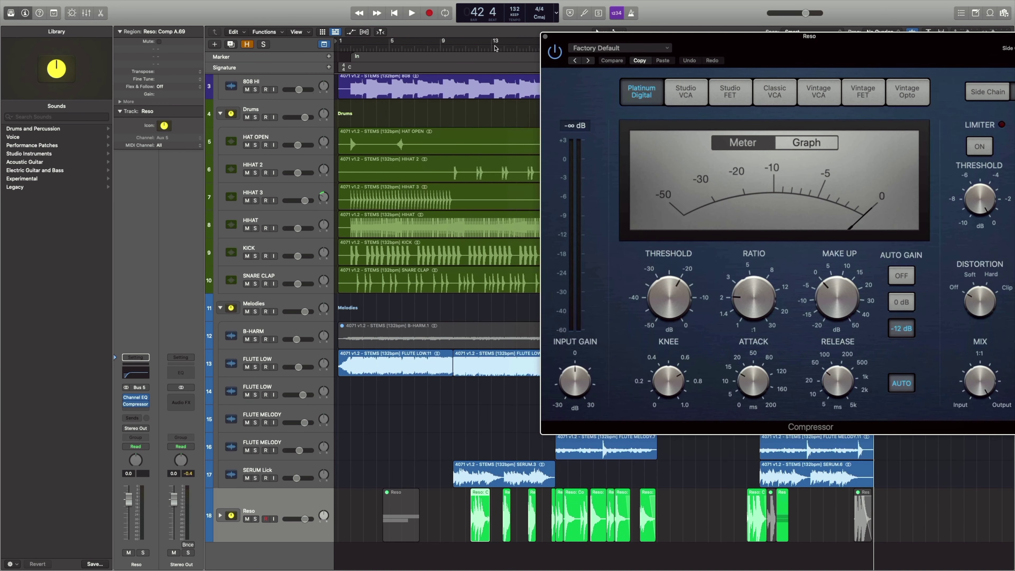
click(473, 52)
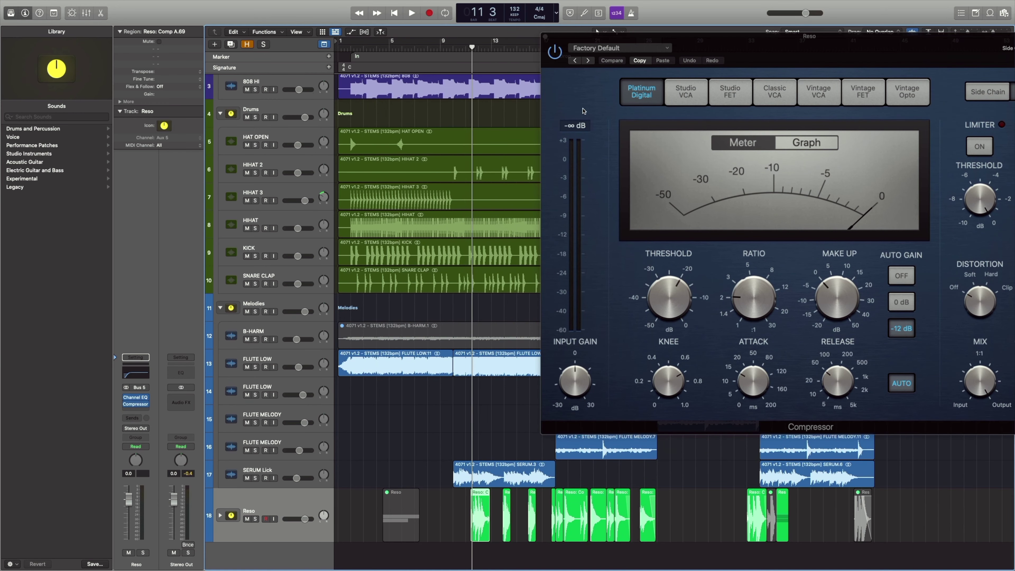
Lower the Reso stack compressor's threshold and set its make-up gain to -8.5 dB while the arrangement plays
click(835, 292)
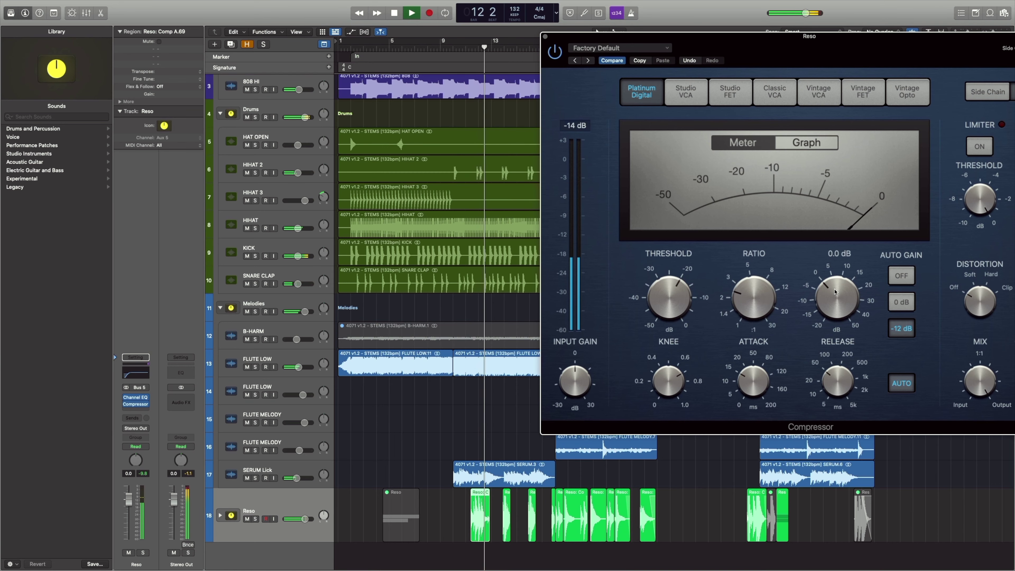
drag(748, 56, 622, 56)
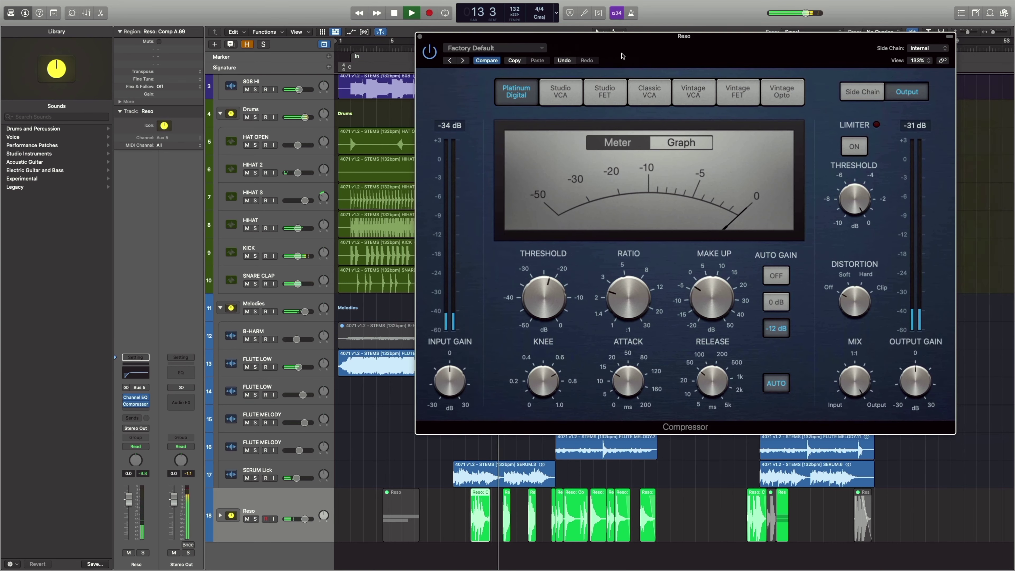
drag(560, 297, 546, 297)
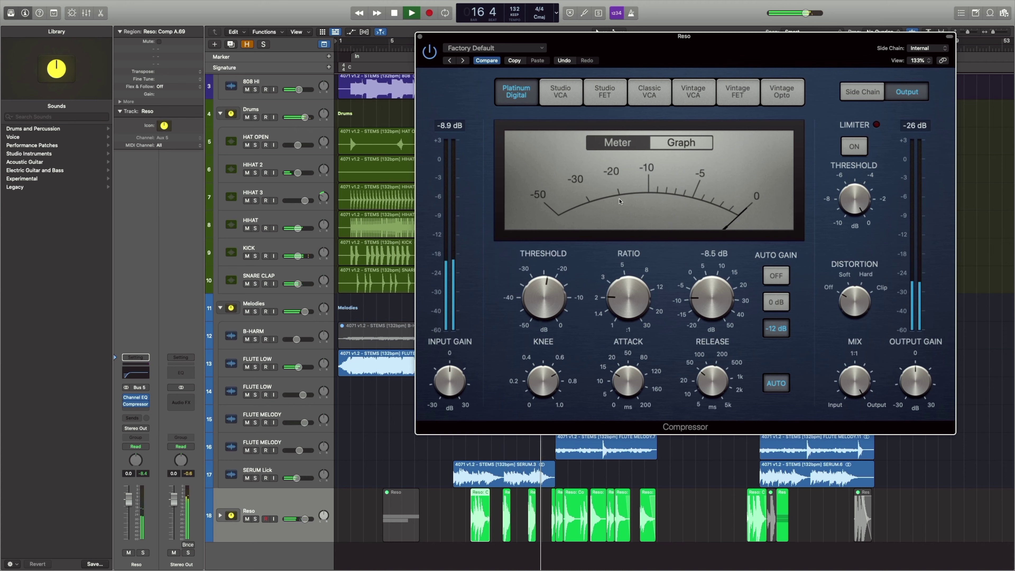
click(420, 36)
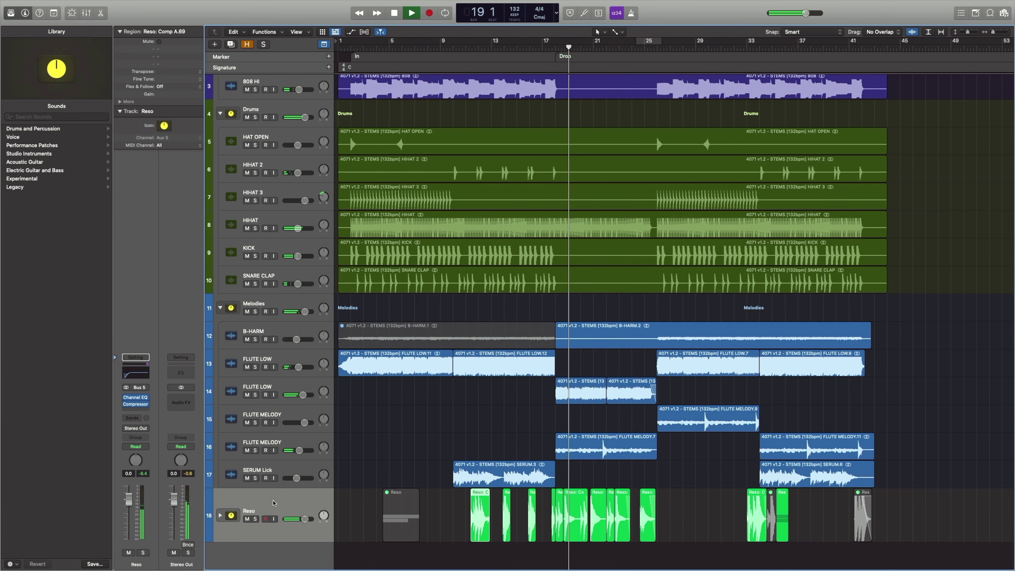
click(256, 508)
click(138, 405)
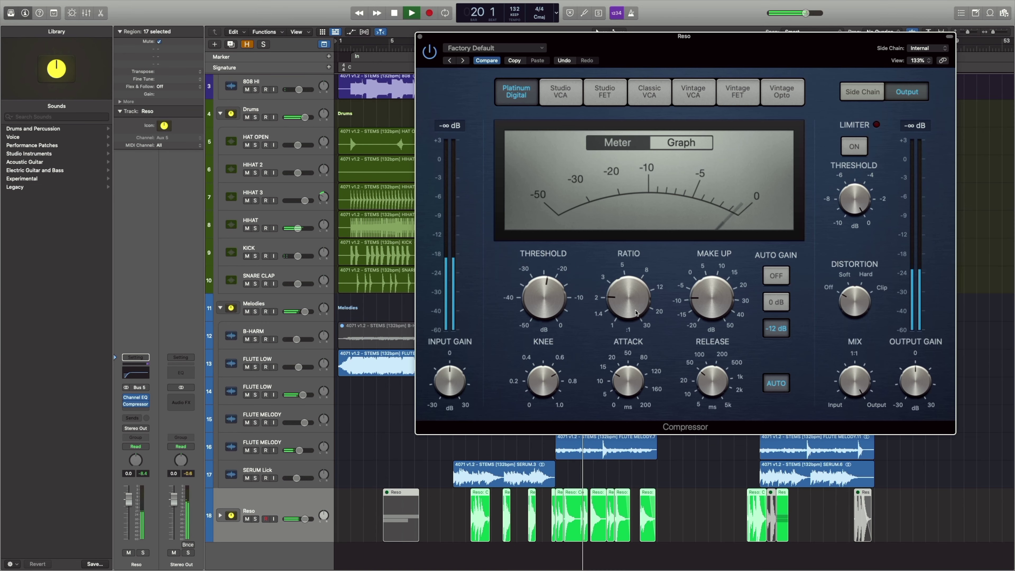
click(420, 37)
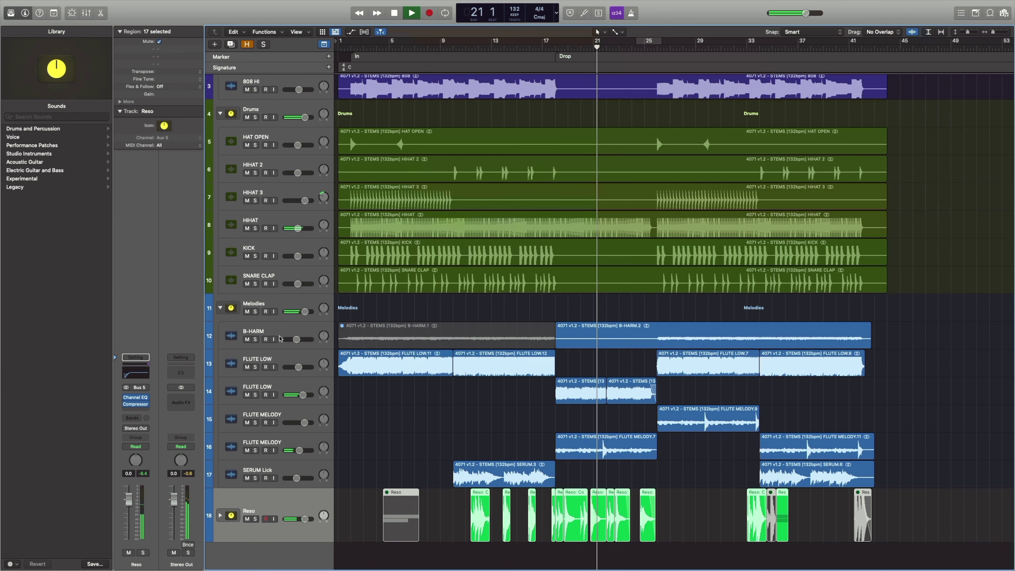
Insert a Classic VCA Compressor on the Stereo Out and set its threshold to -15.5 dB during playback
click(189, 399)
click(190, 403)
click(546, 160)
click(546, 159)
key(space)
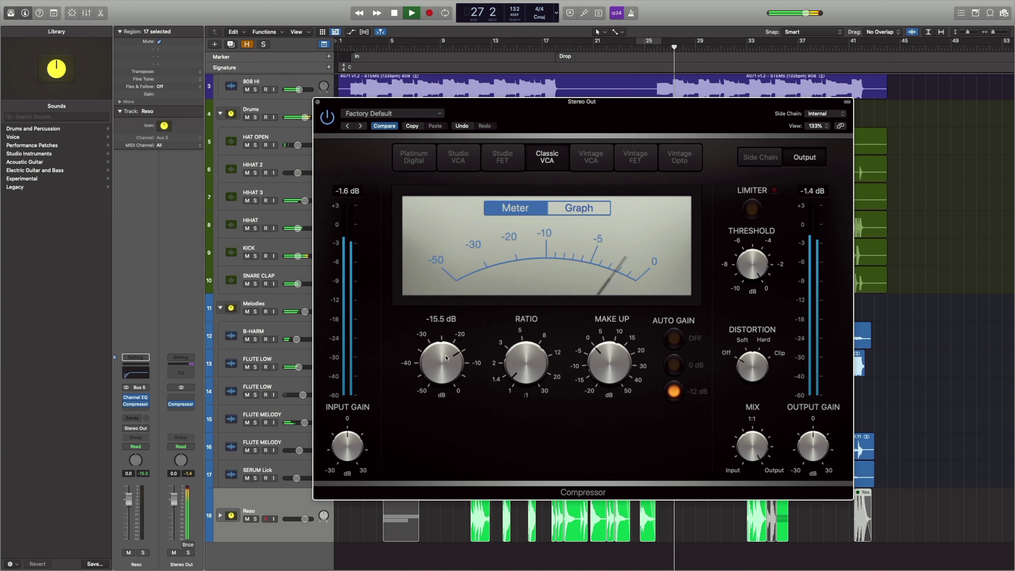
click(318, 103)
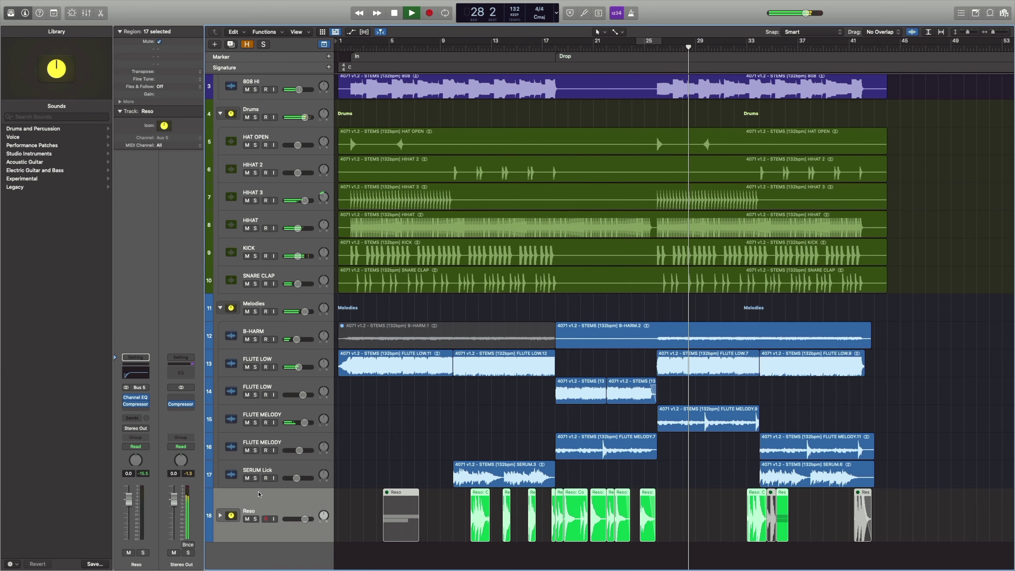
Clear the region selection, stop playback and play the whole arrangement from the beginning
click(682, 470)
scroll(680, 464, right, 4)
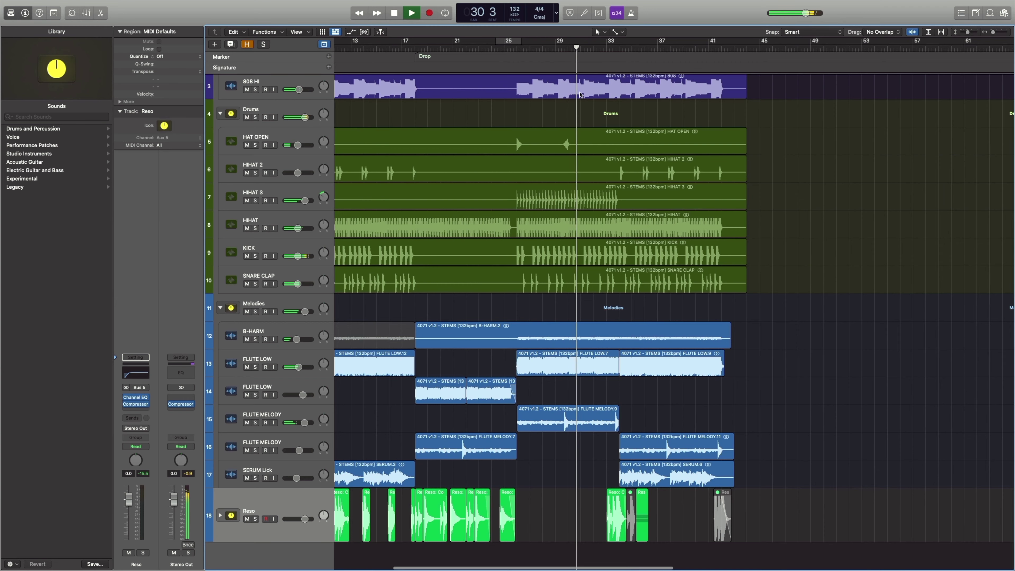
key(space)
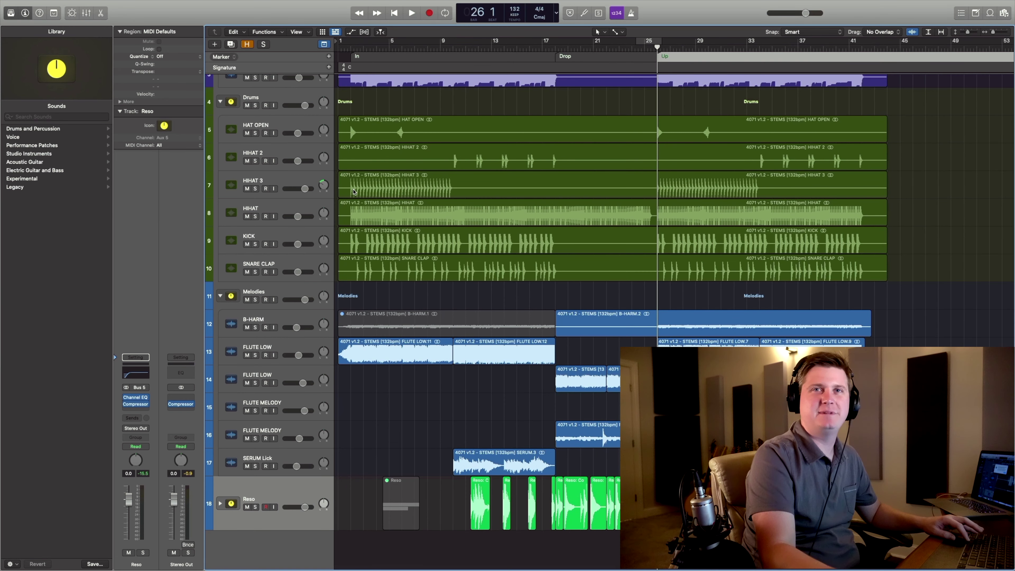
key(Return)
key(space)
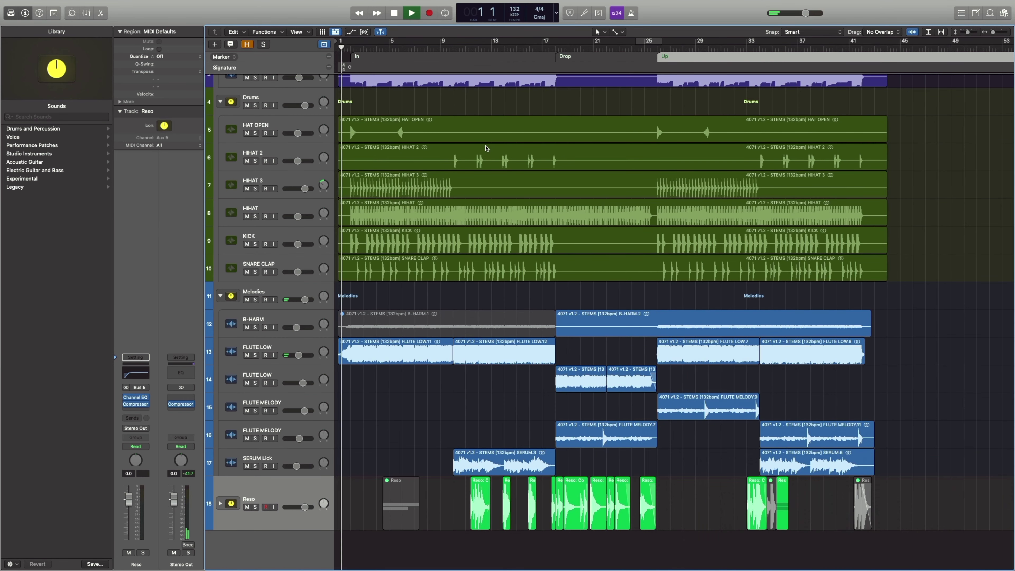